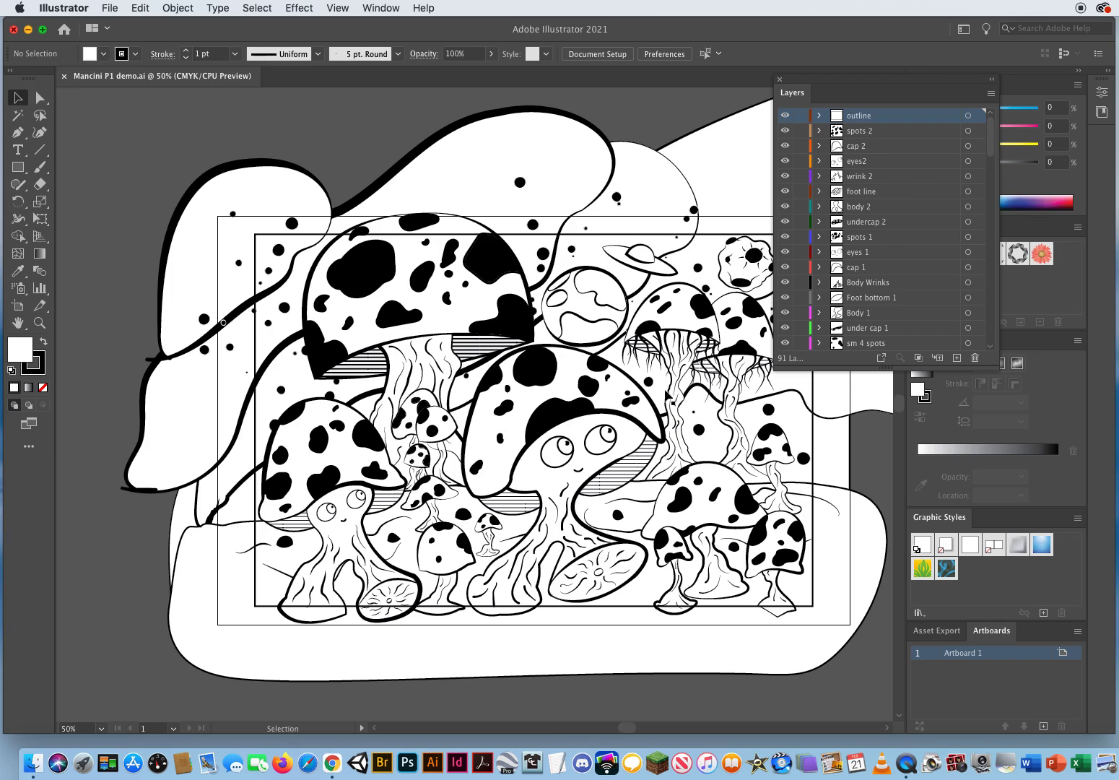
- Enlarge the layer list and hide every layer except spots 1, the large central mushroom's spots
scroll(587, 356, right, 5)
scroll(588, 356, down, 2)
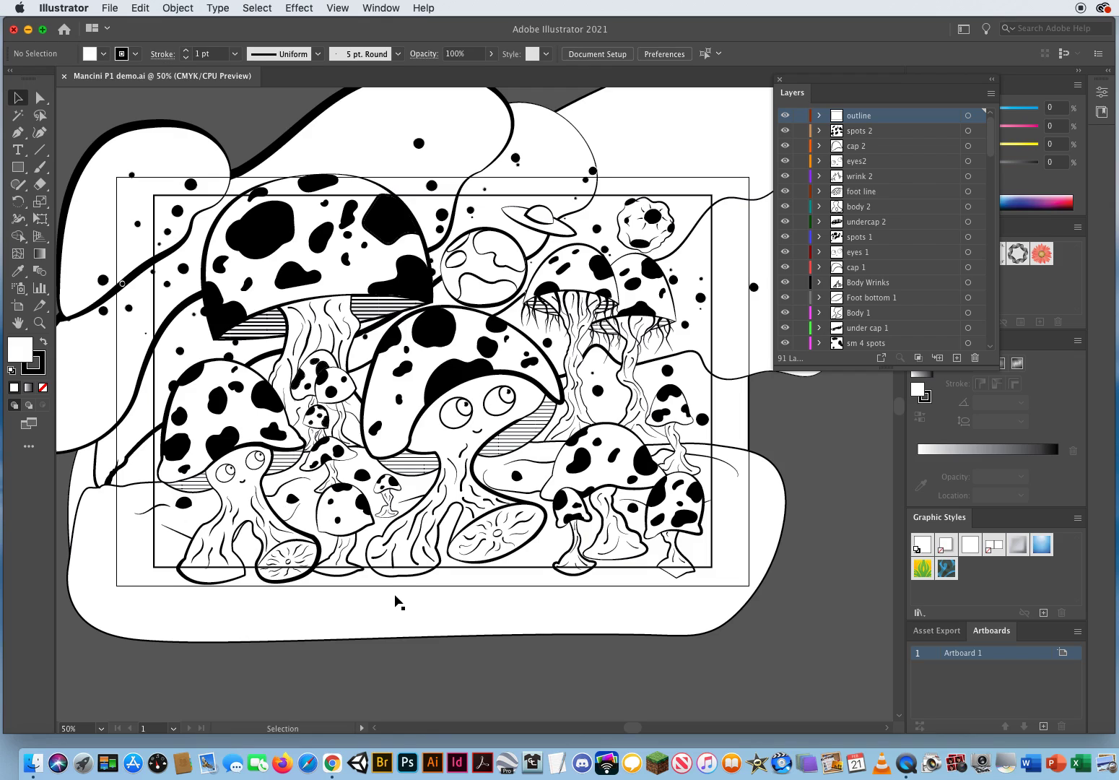
drag(836, 81, 820, 80)
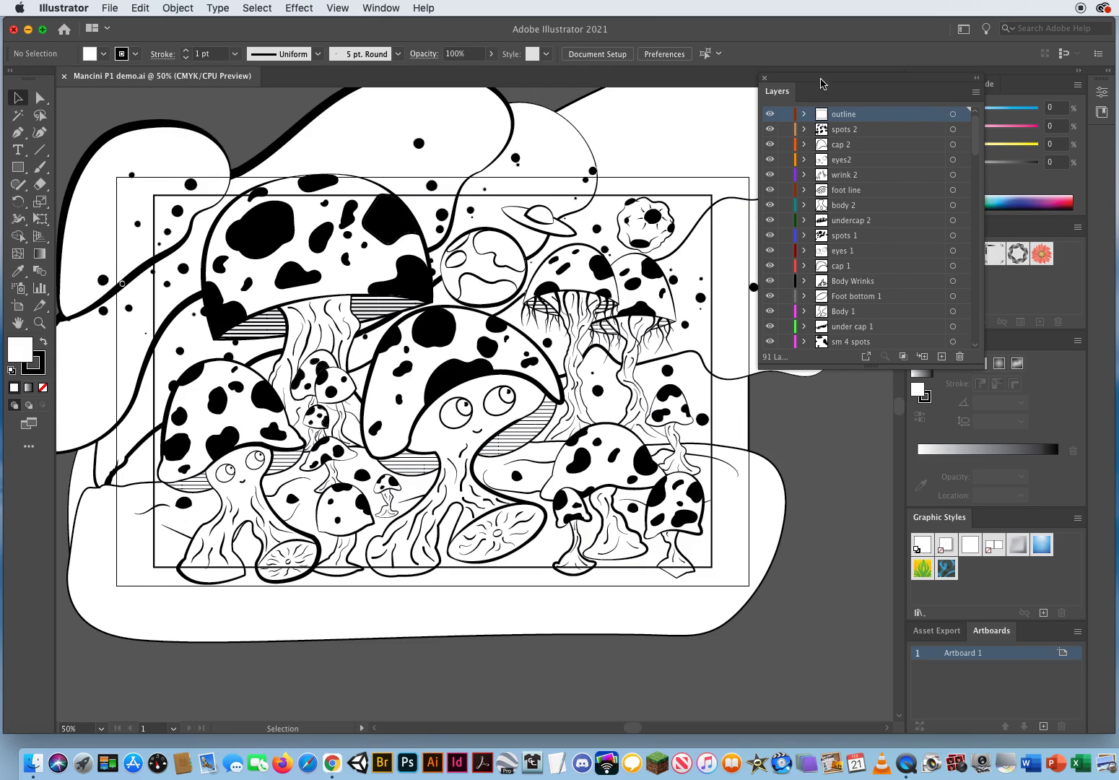
drag(984, 368, 993, 526)
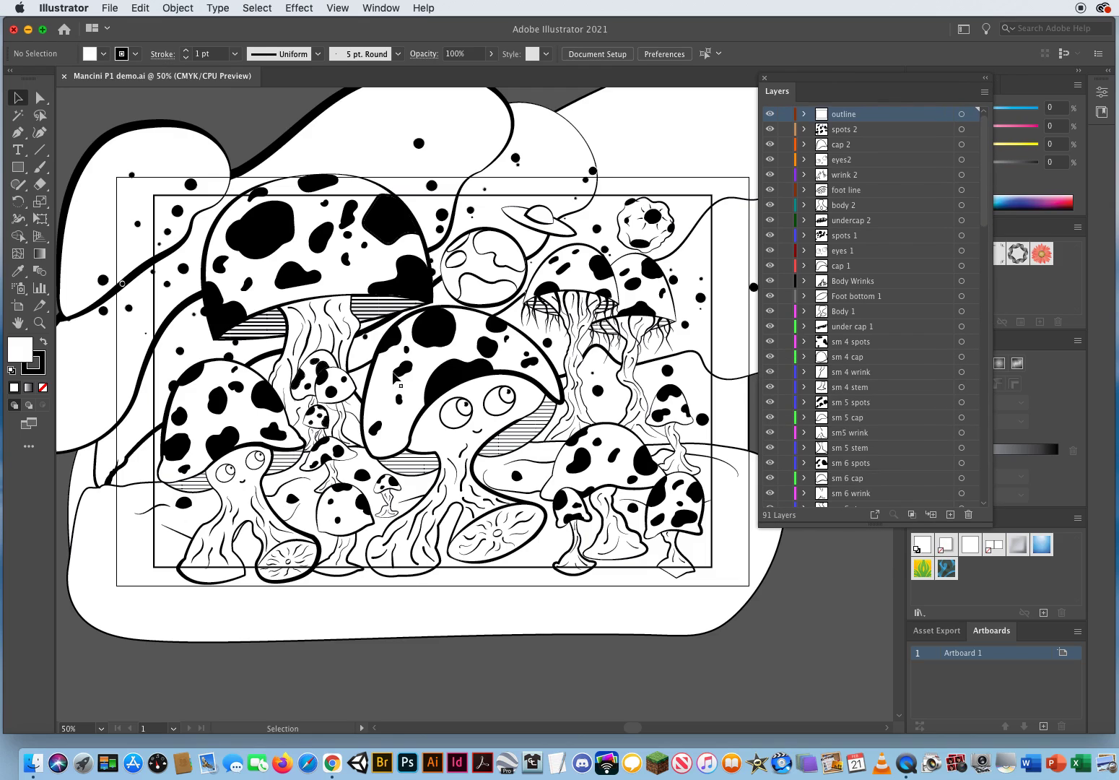
click(448, 377)
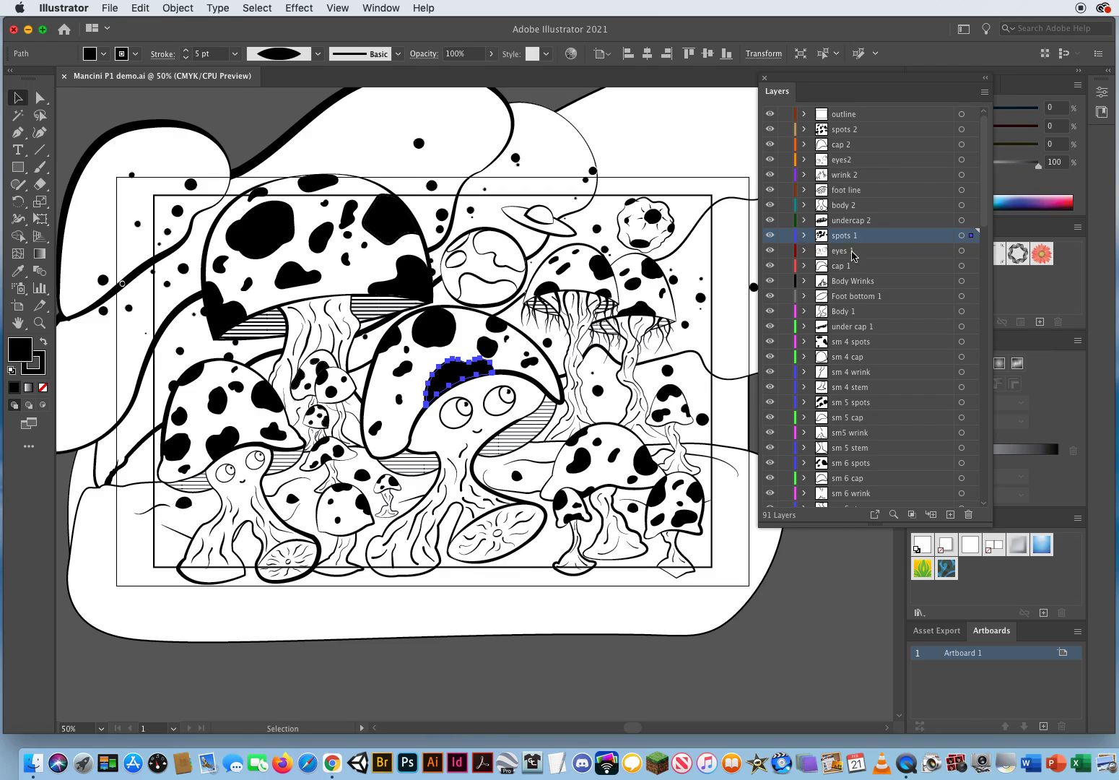
alt+click(771, 237)
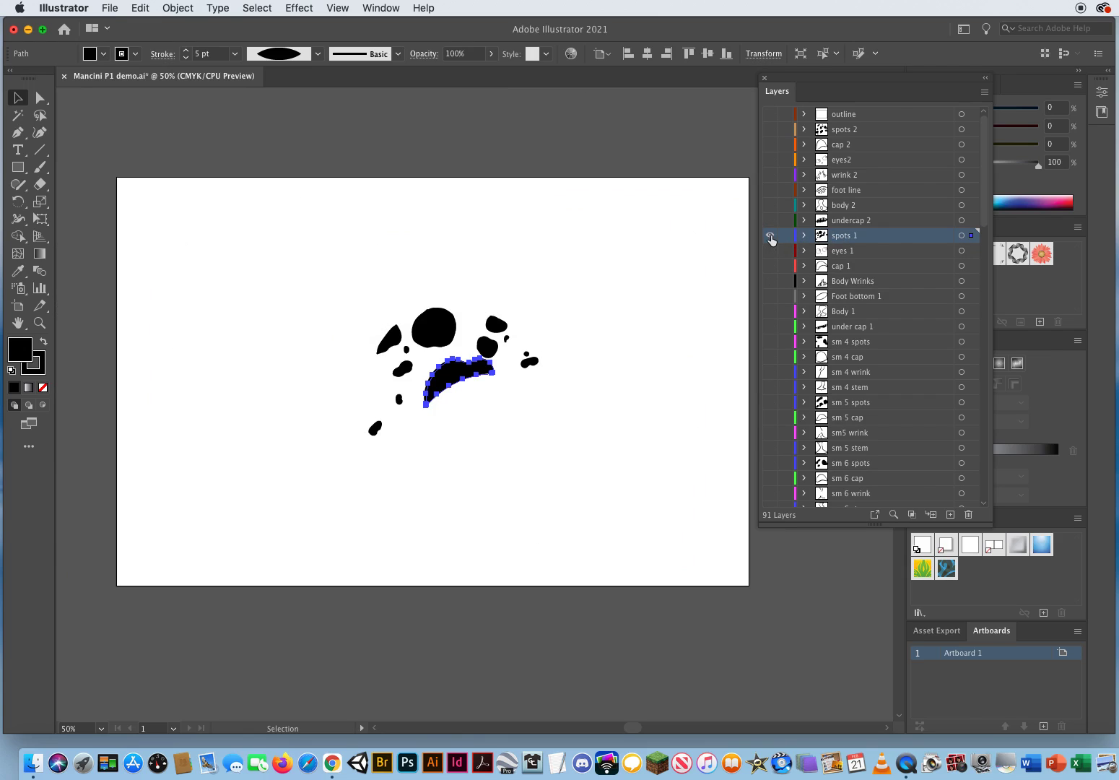
click(634, 363)
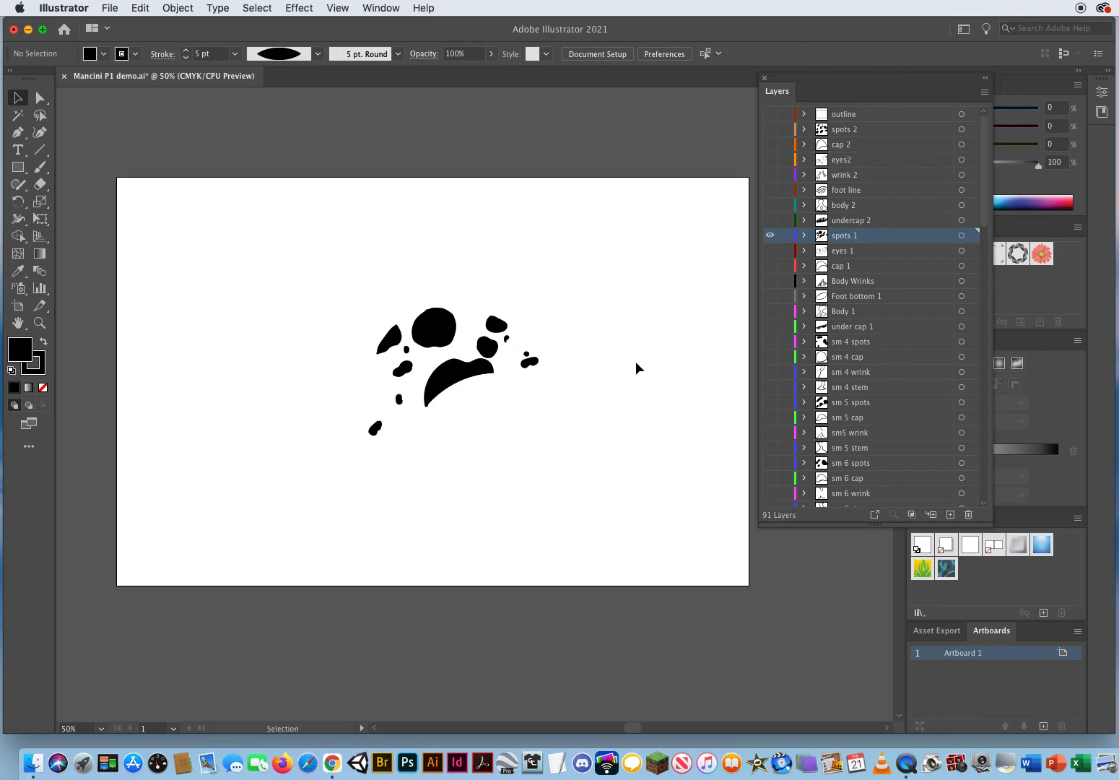
- Show the central mushroom's remaining layers: eyes 1, cap 1, Body Wrinks, Foot bottom 1, Body 1 and under cap 1
click(770, 221)
click(769, 220)
click(770, 220)
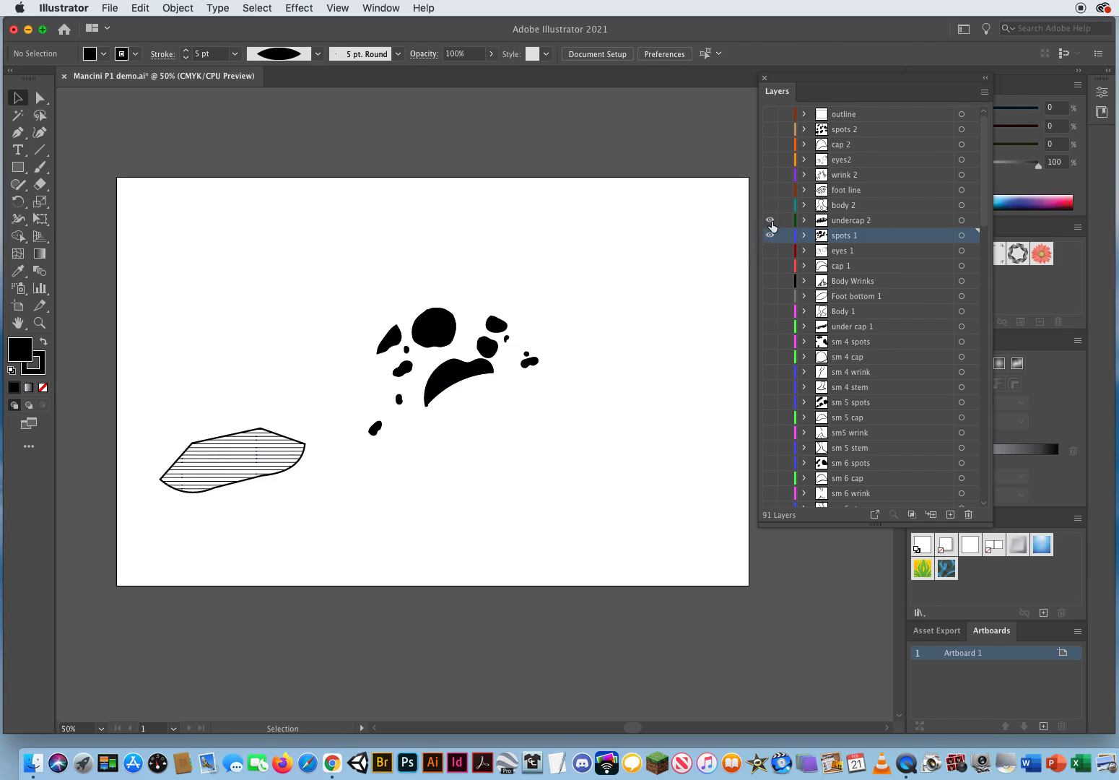
click(770, 220)
click(769, 251)
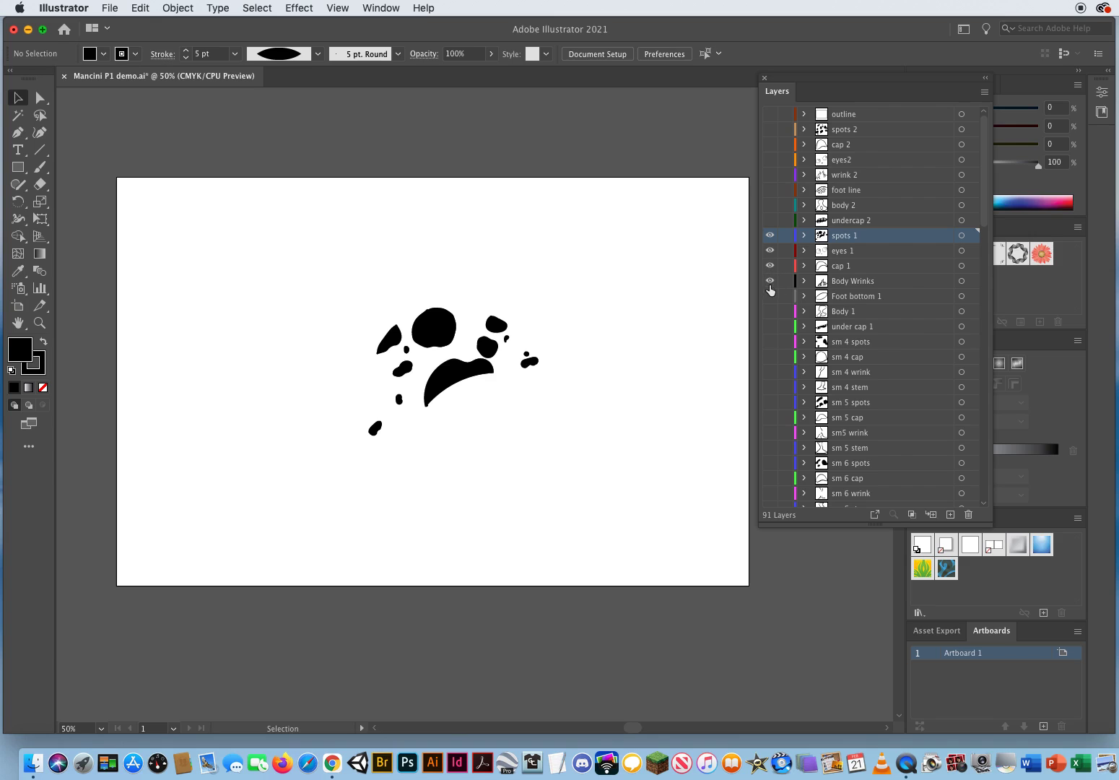
click(770, 311)
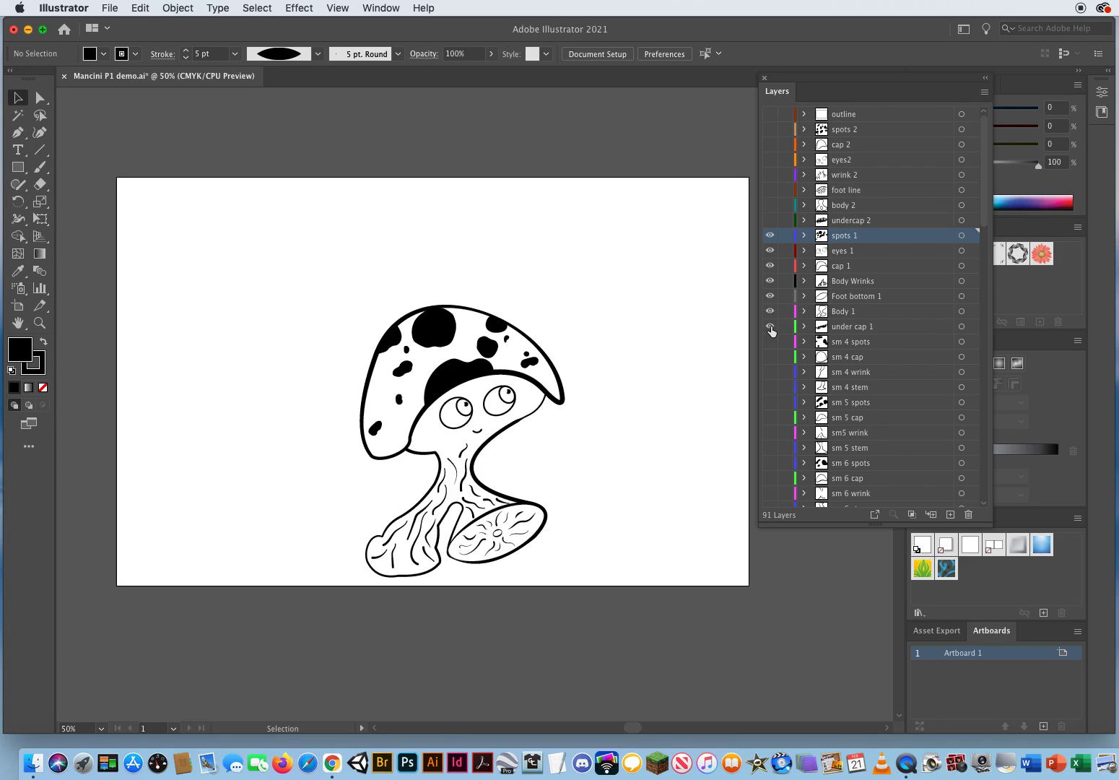
click(770, 326)
click(771, 342)
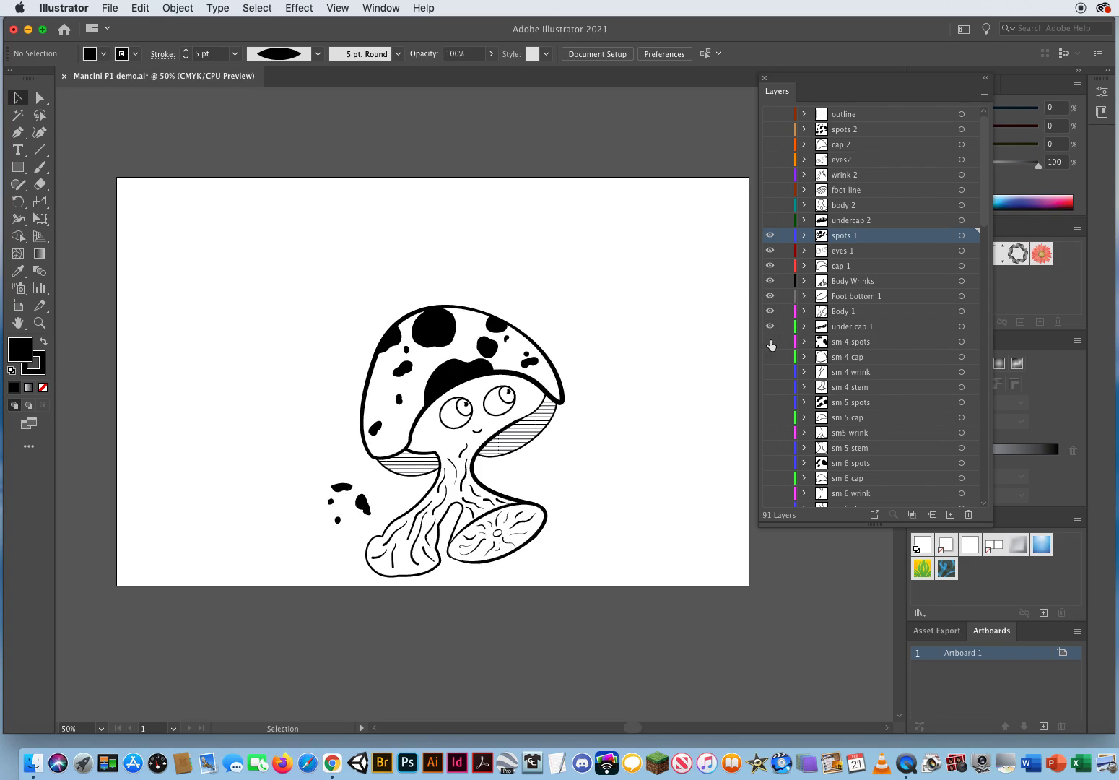
click(770, 342)
- Check the fill and stroke of the mushroom's body, cap and foot shapes, and shorten the layer list
click(530, 403)
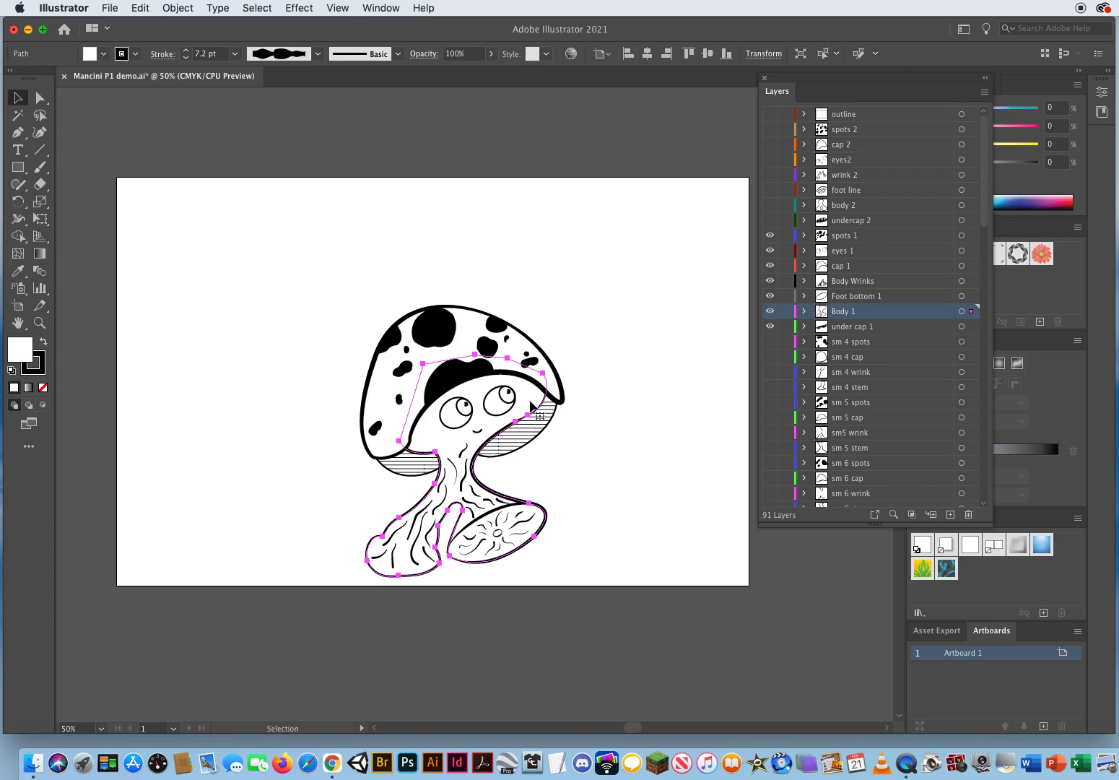
click(579, 432)
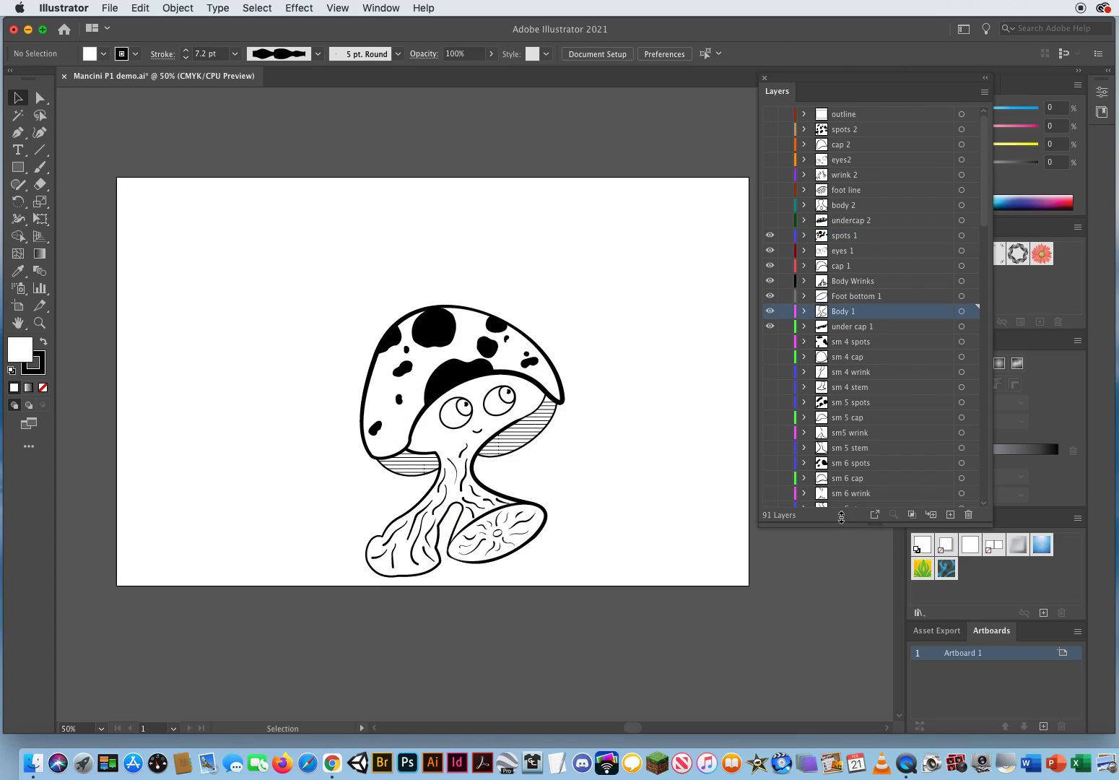
drag(842, 528, 813, 214)
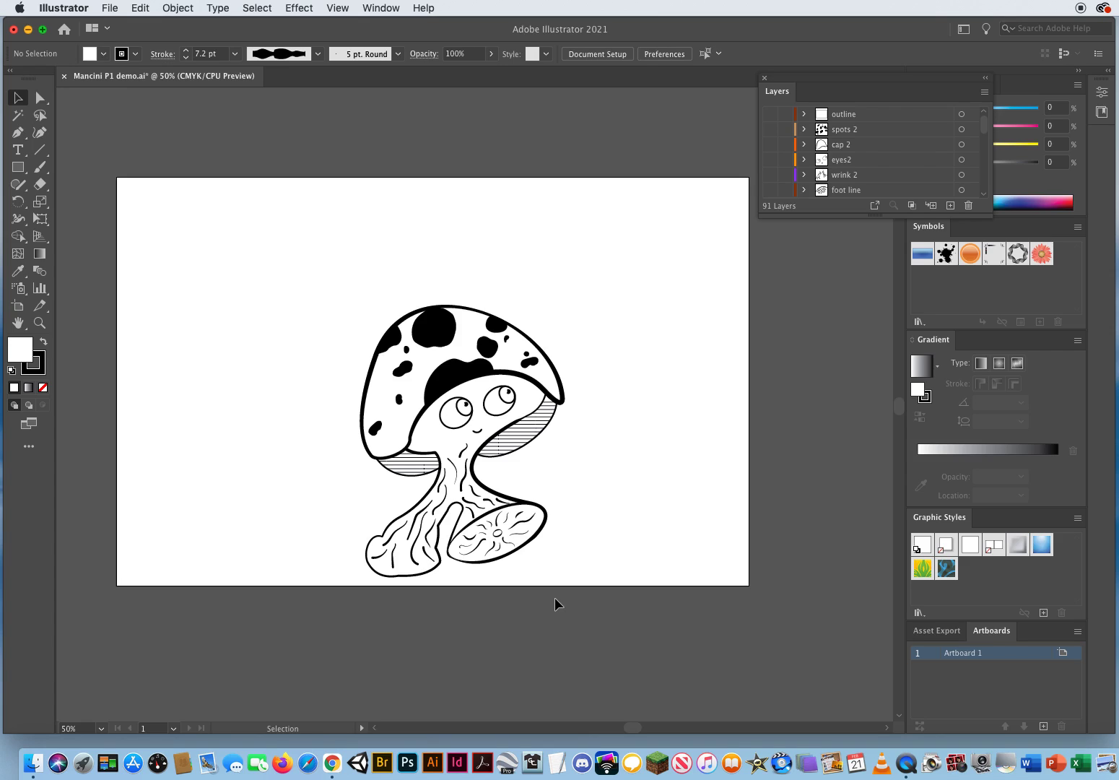
click(377, 396)
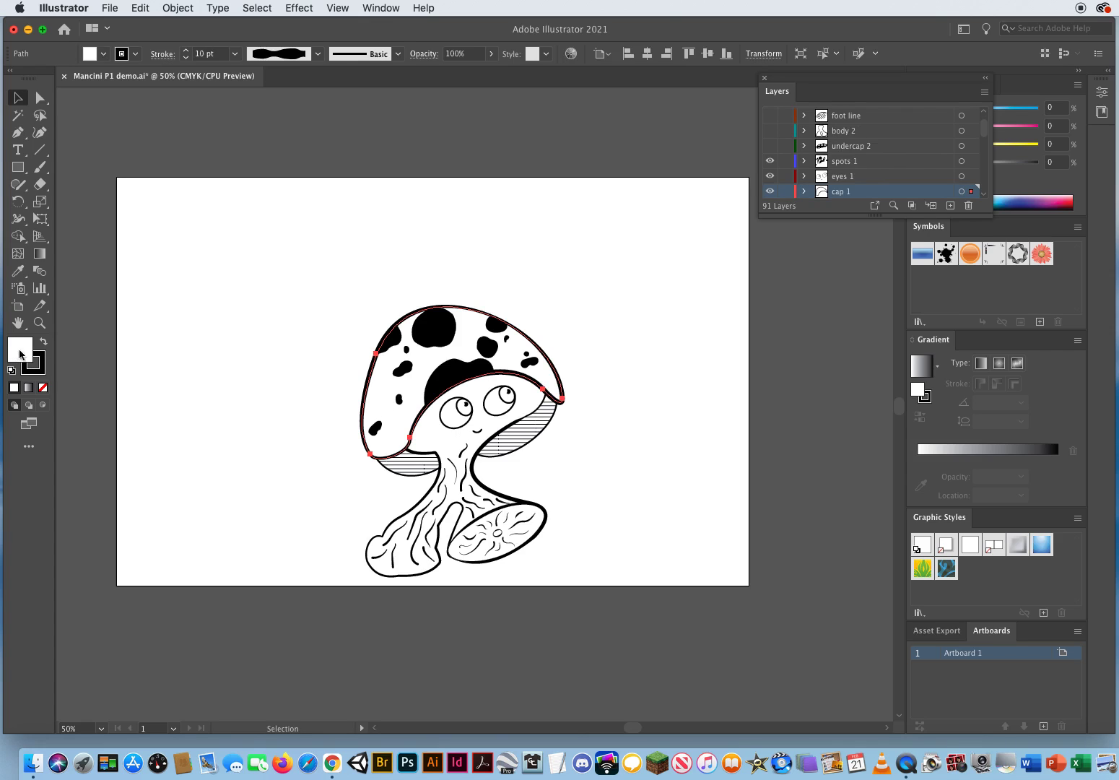
click(506, 532)
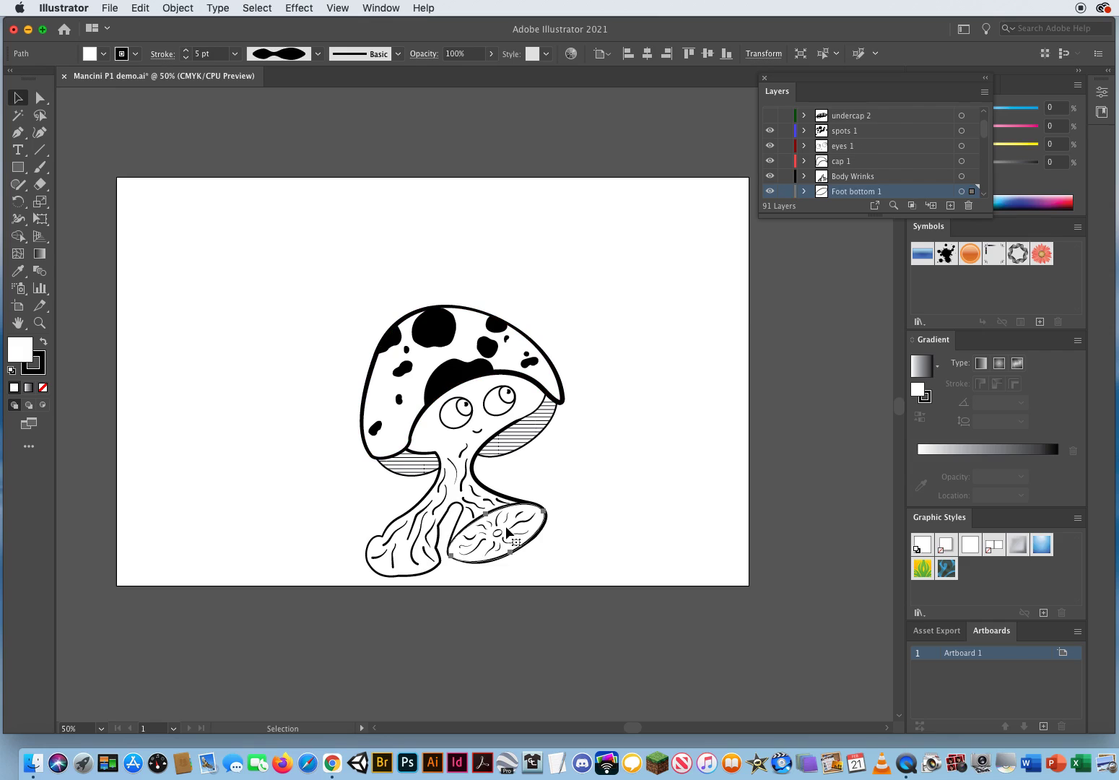
click(331, 506)
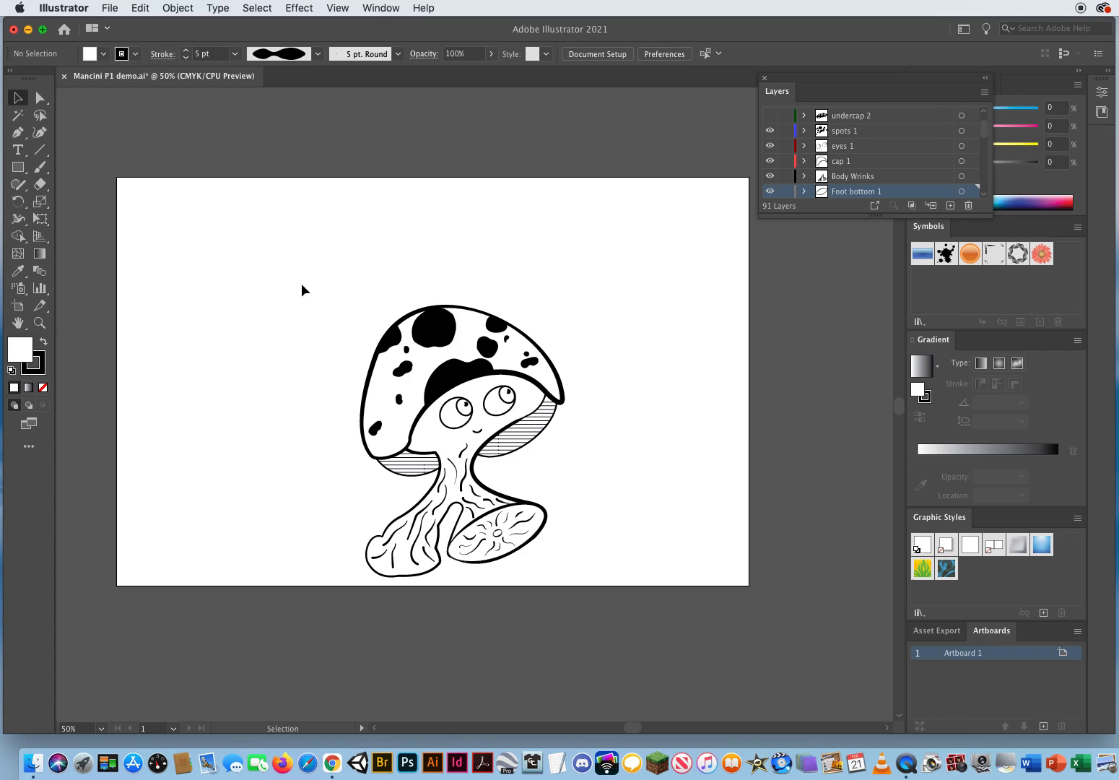
- Delete the stray point beside the mushroom's cap and reselect the whole mushroom
drag(302, 284, 604, 586)
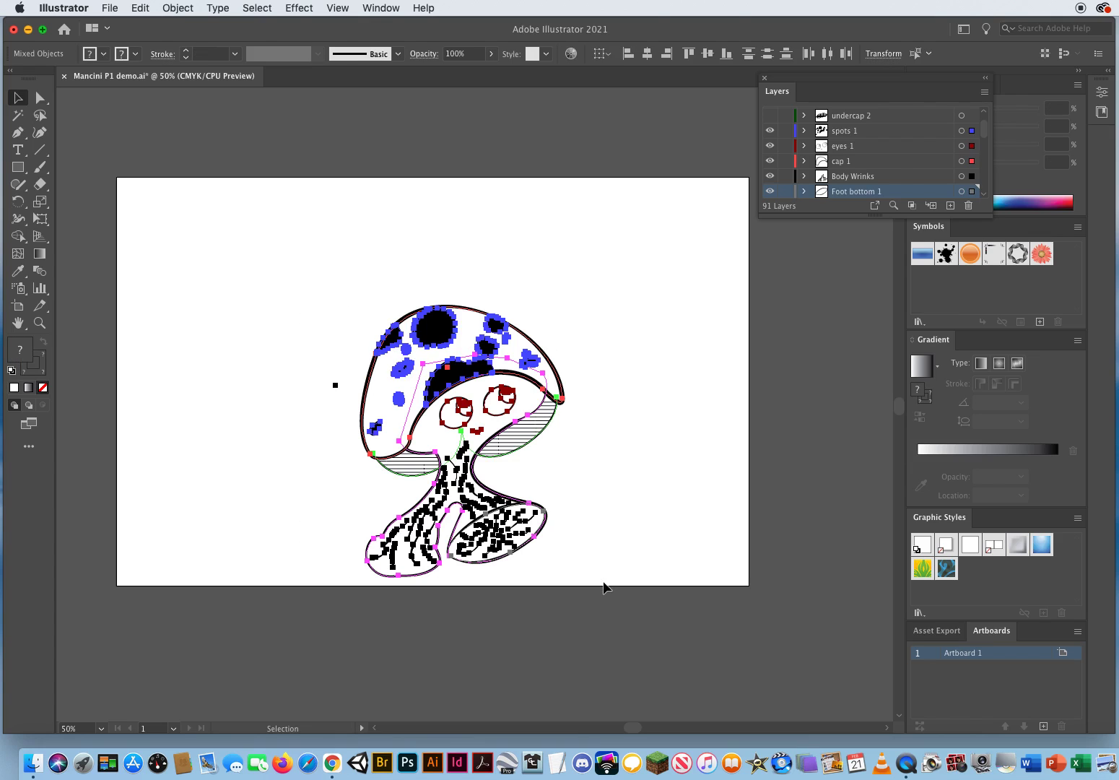
drag(336, 387, 344, 402)
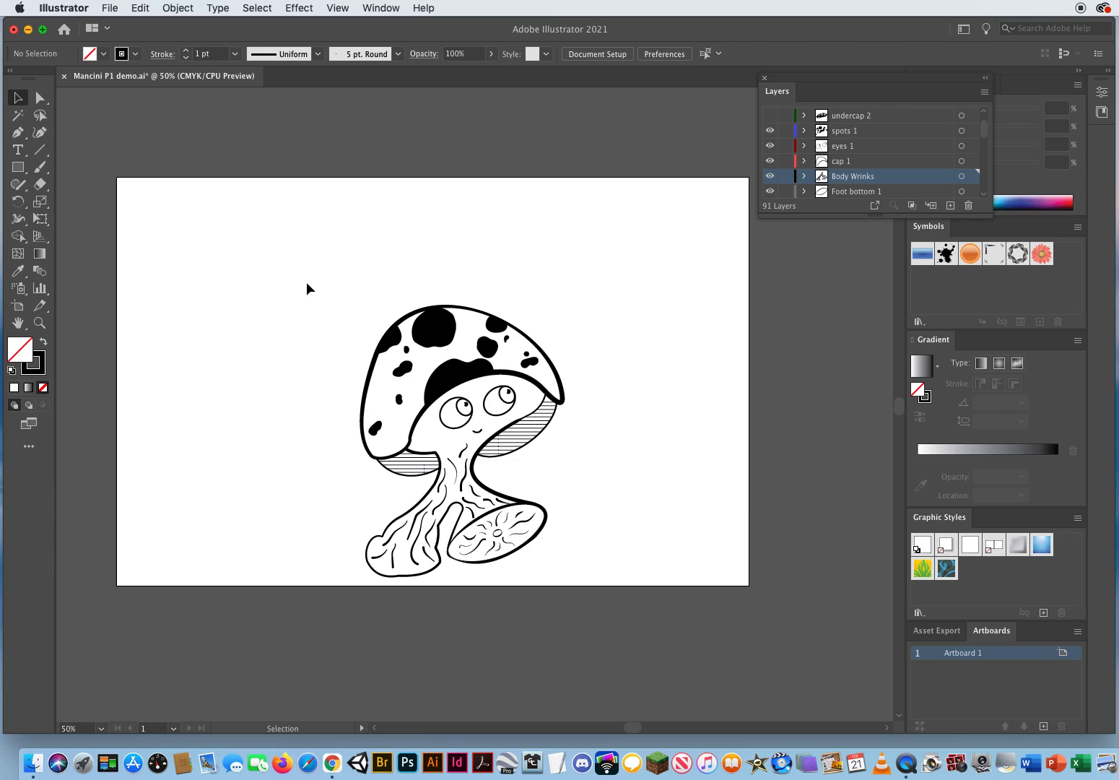
drag(306, 282, 593, 585)
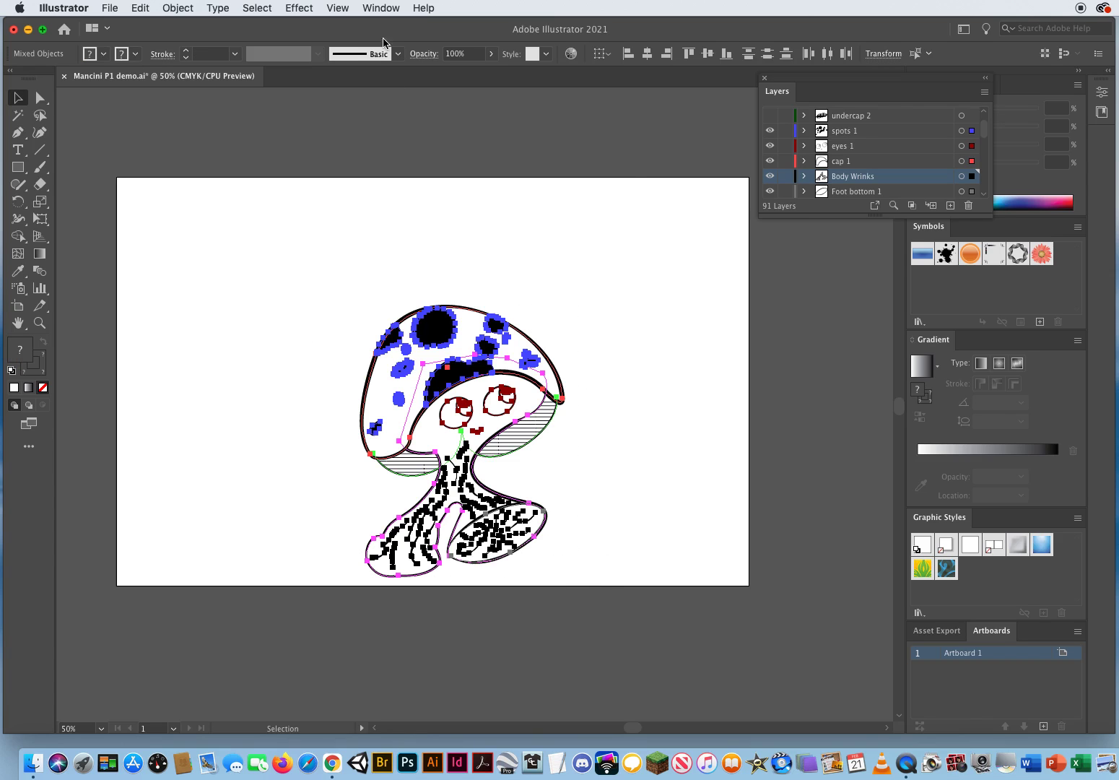
- Display the Brushes panel beside the mushroom and enlarge it to leave room for new brushes
click(381, 8)
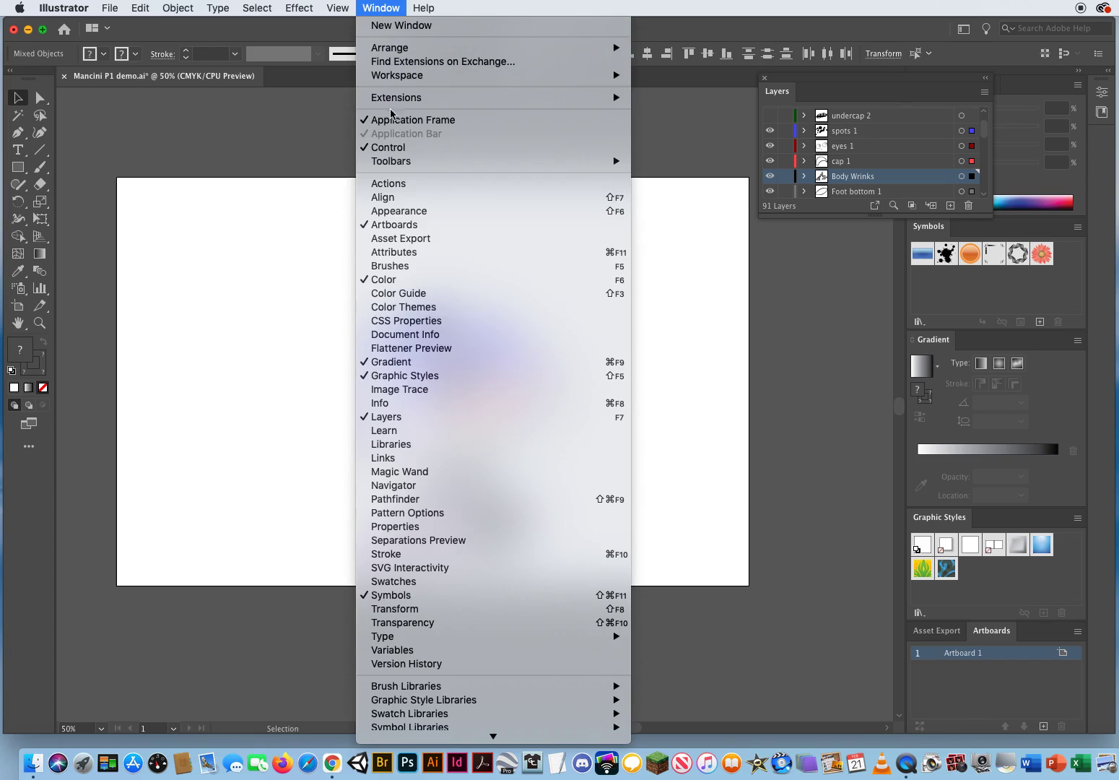
click(390, 266)
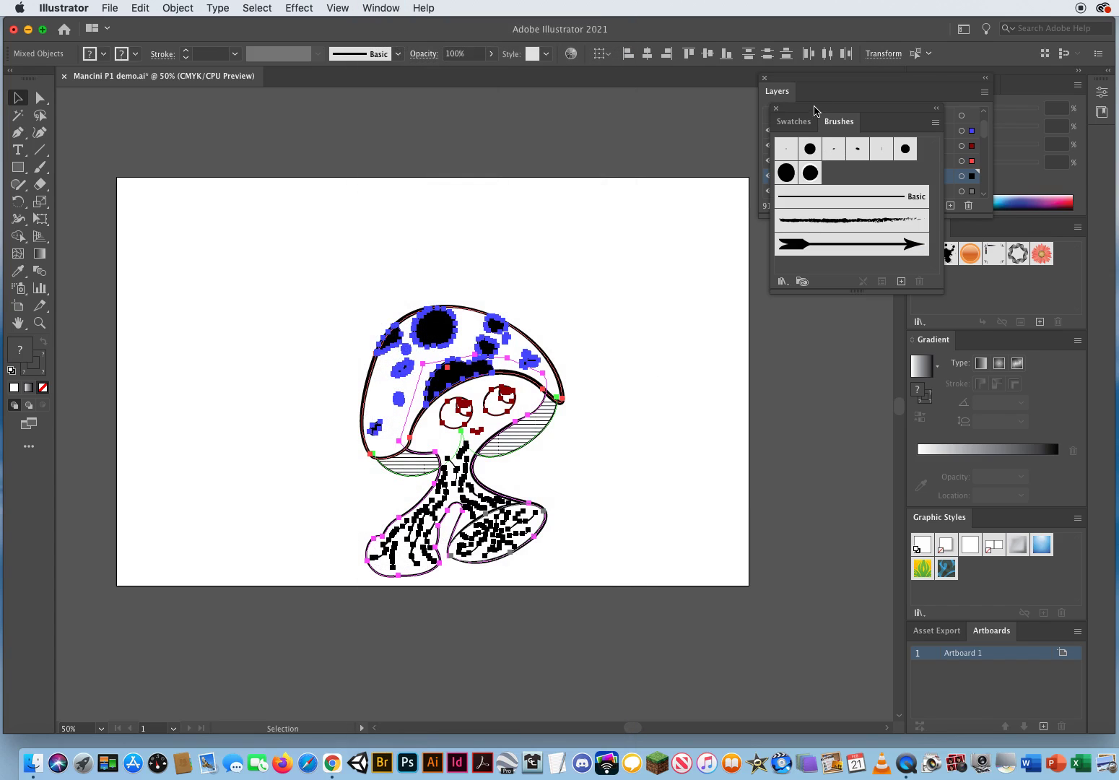
drag(816, 116, 719, 231)
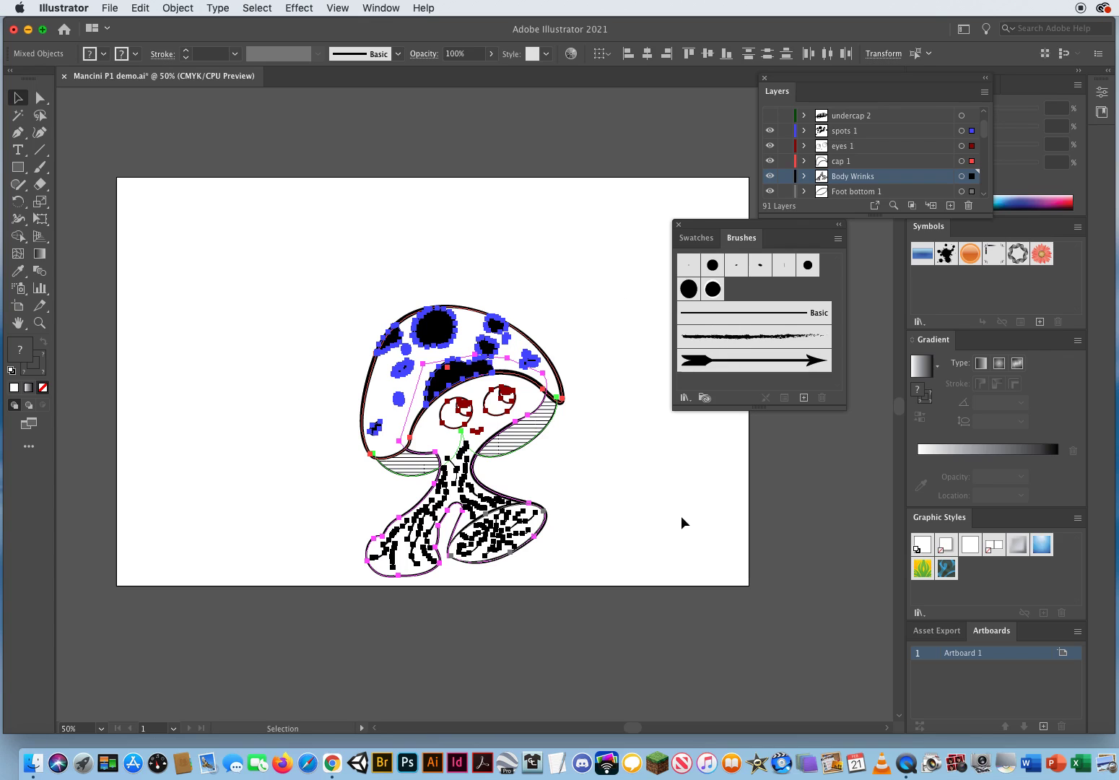
click(618, 331)
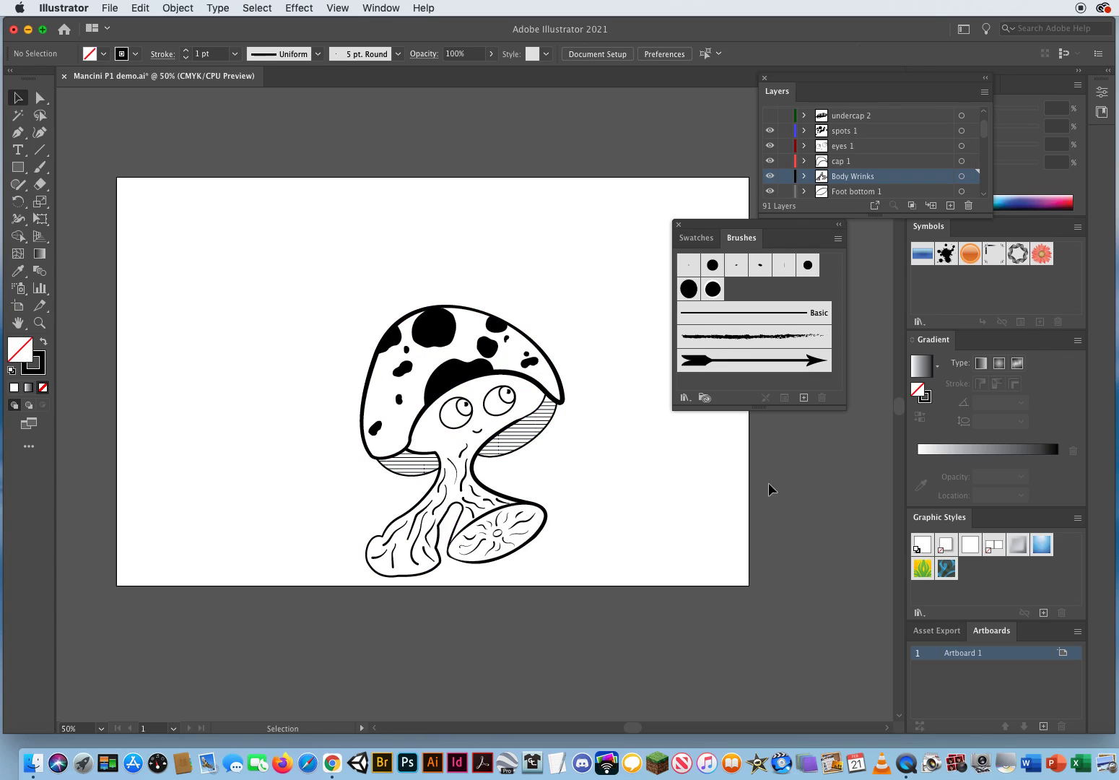
drag(750, 409, 749, 515)
drag(719, 226, 721, 252)
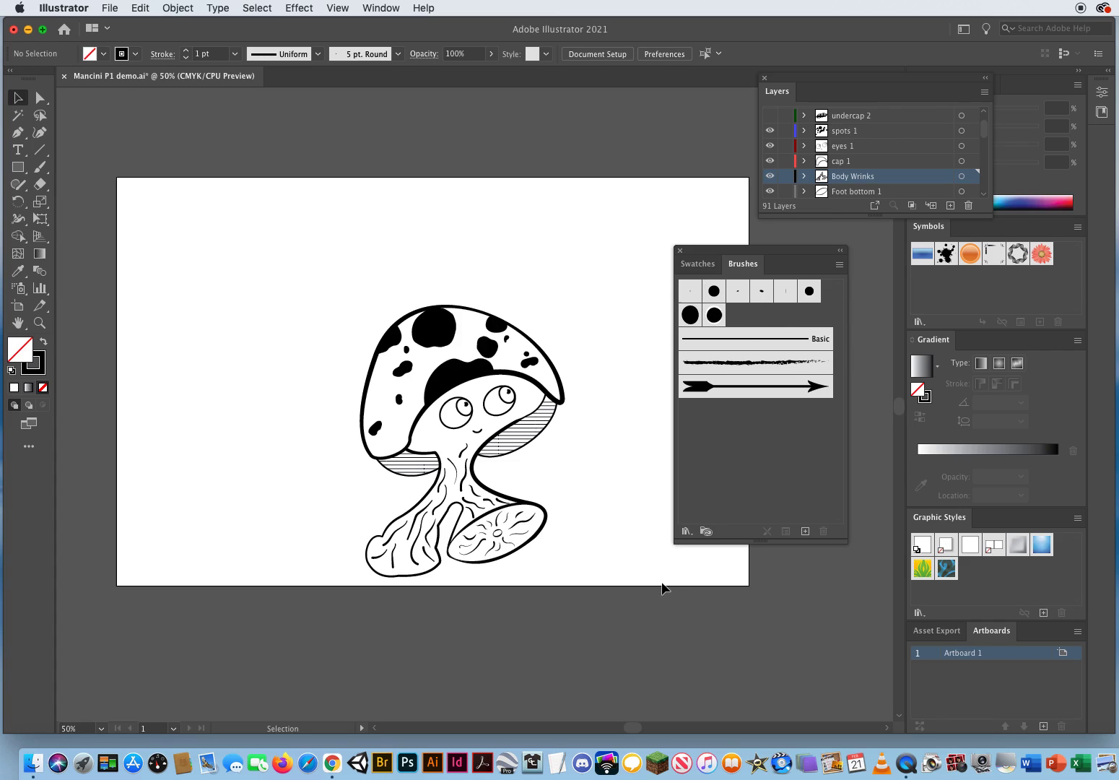
- Try to create a scatter brush from all of the mushroom artwork
drag(308, 270, 611, 608)
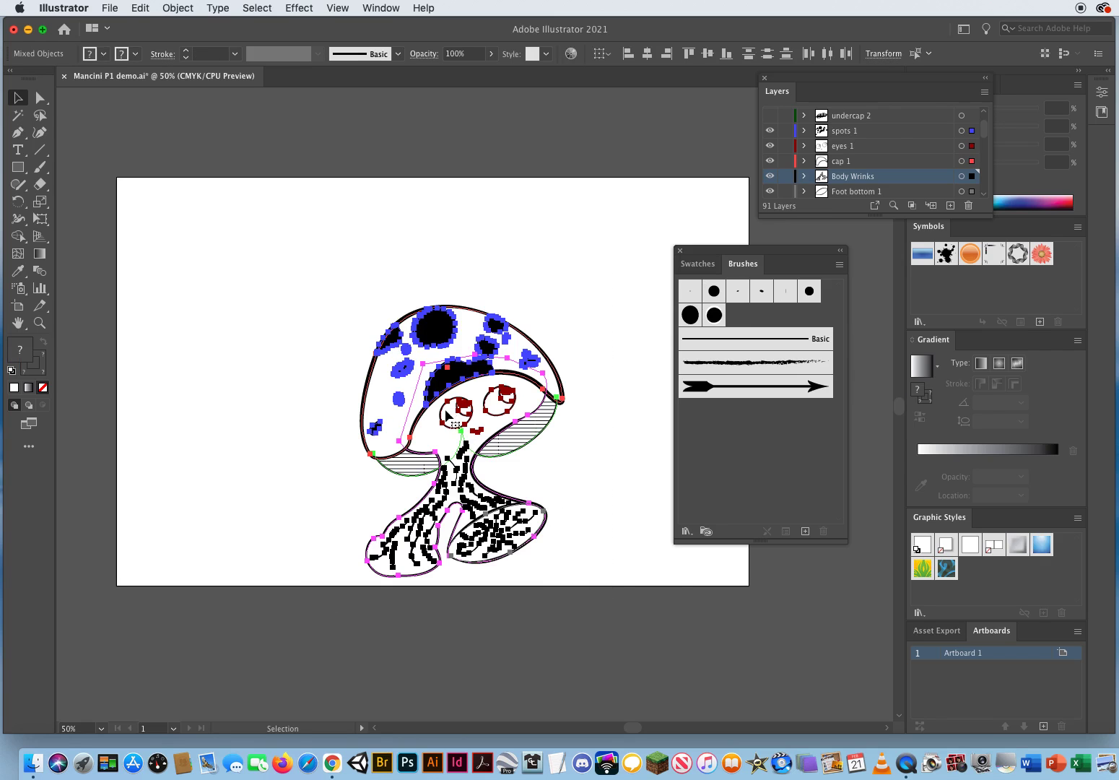
mouse_move(460, 419)
mouse_down()
mouse_move(498, 401)
mouse_move(662, 405)
mouse_move(736, 438)
mouse_move(730, 430)
mouse_up()
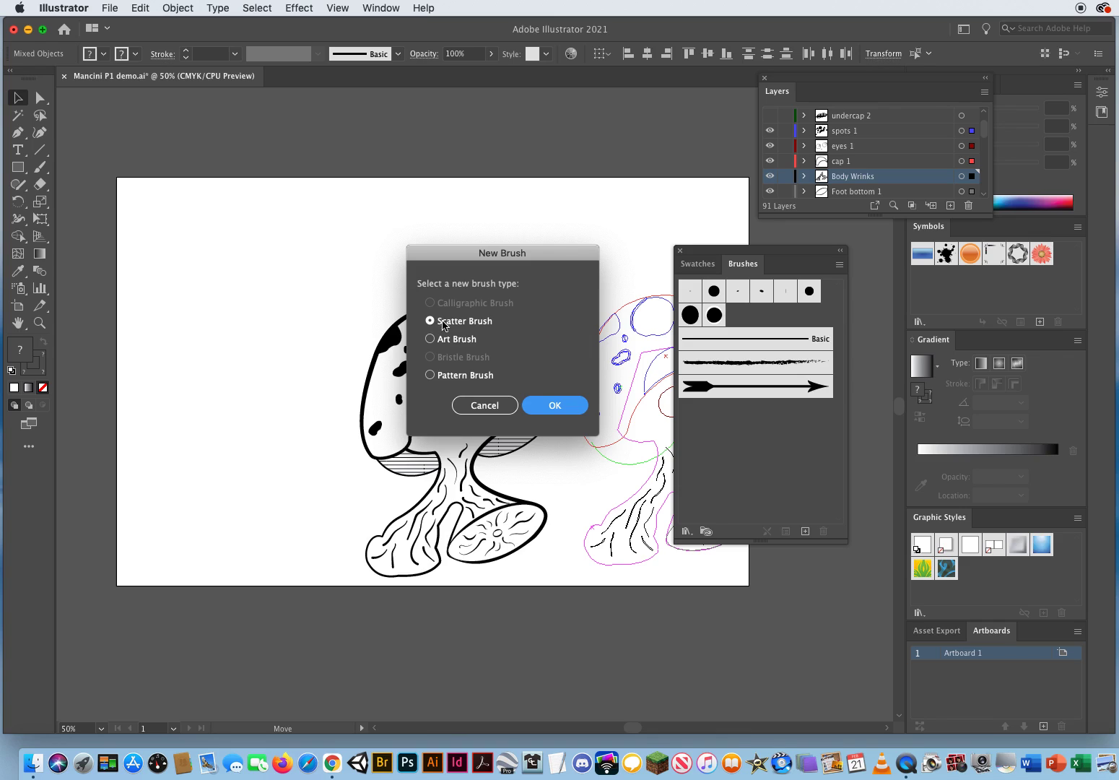
click(555, 405)
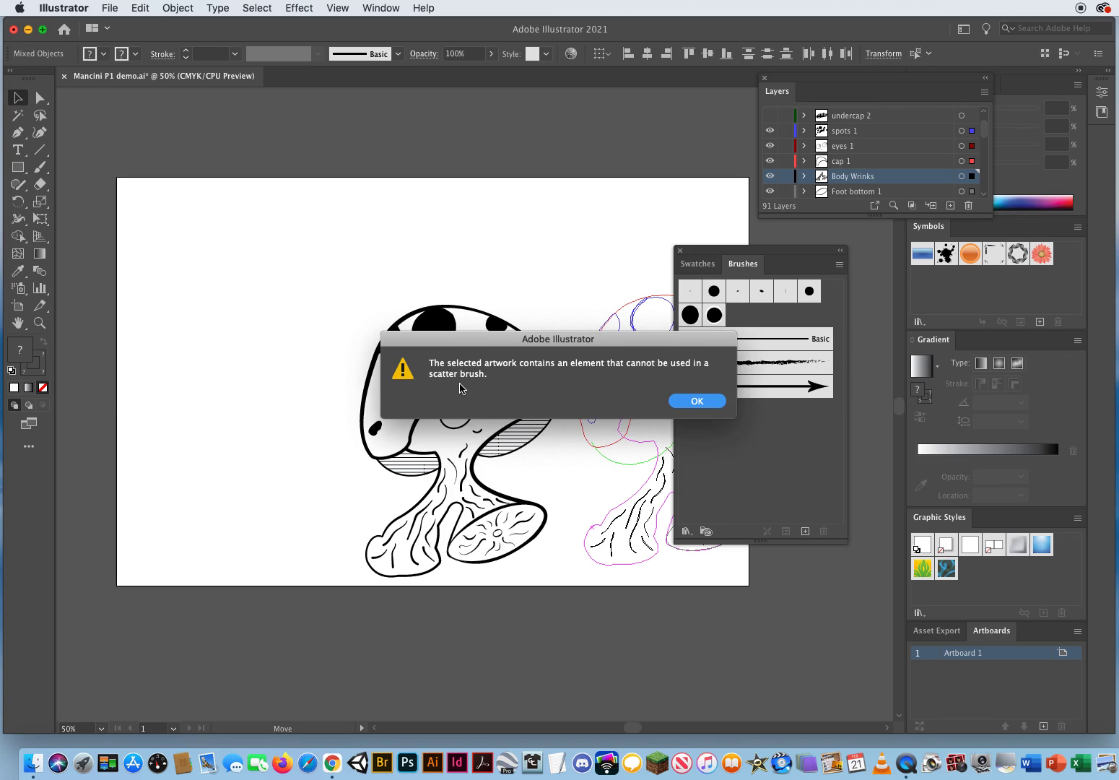
click(695, 402)
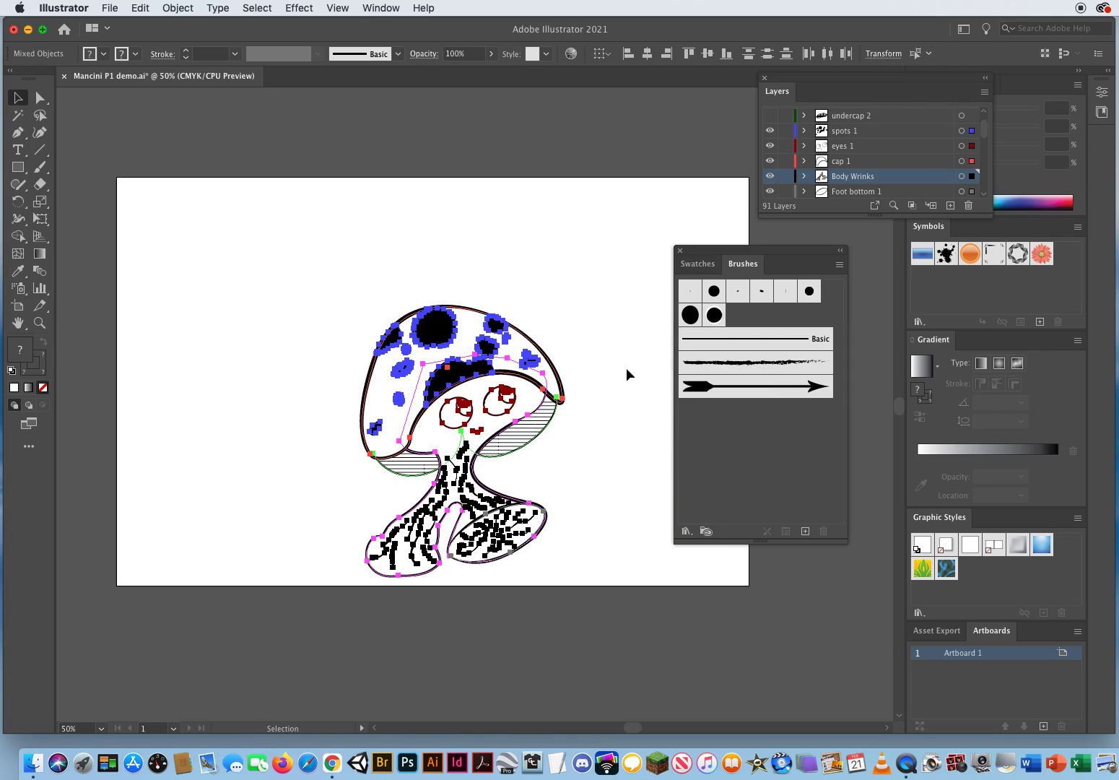
- Delete the horizontal-line pattern fill from the appearance of the mushroom's under cap 1 shape
click(564, 307)
click(525, 440)
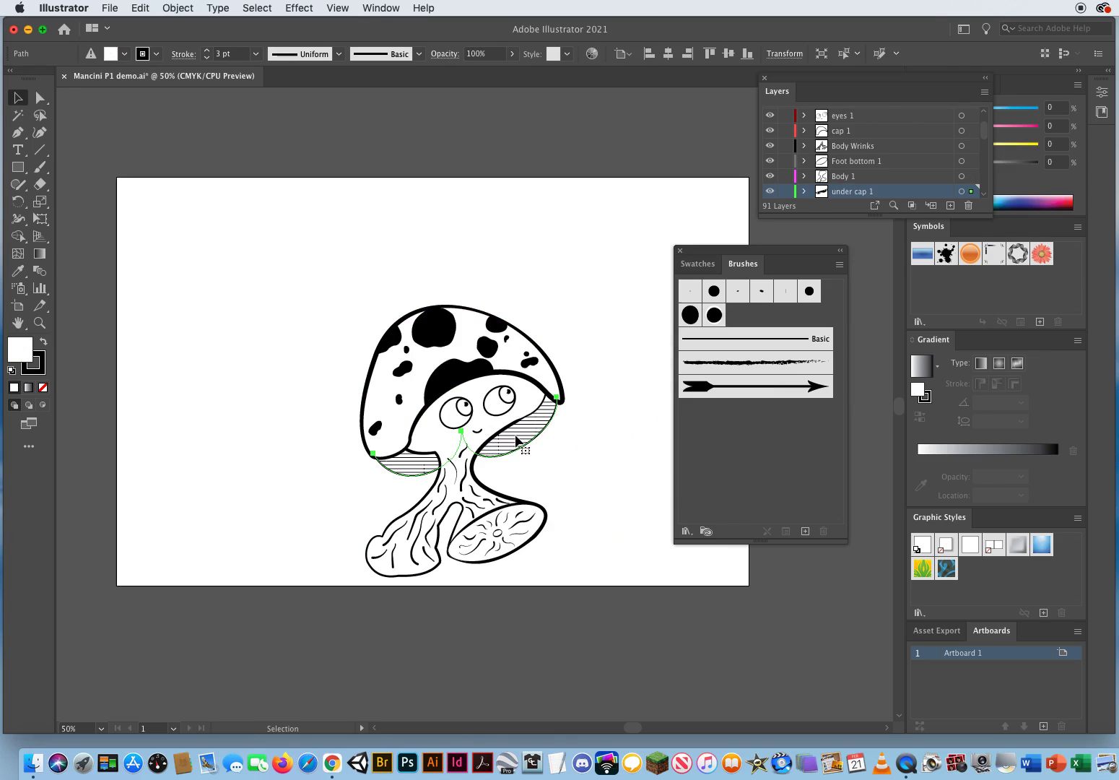
click(377, 8)
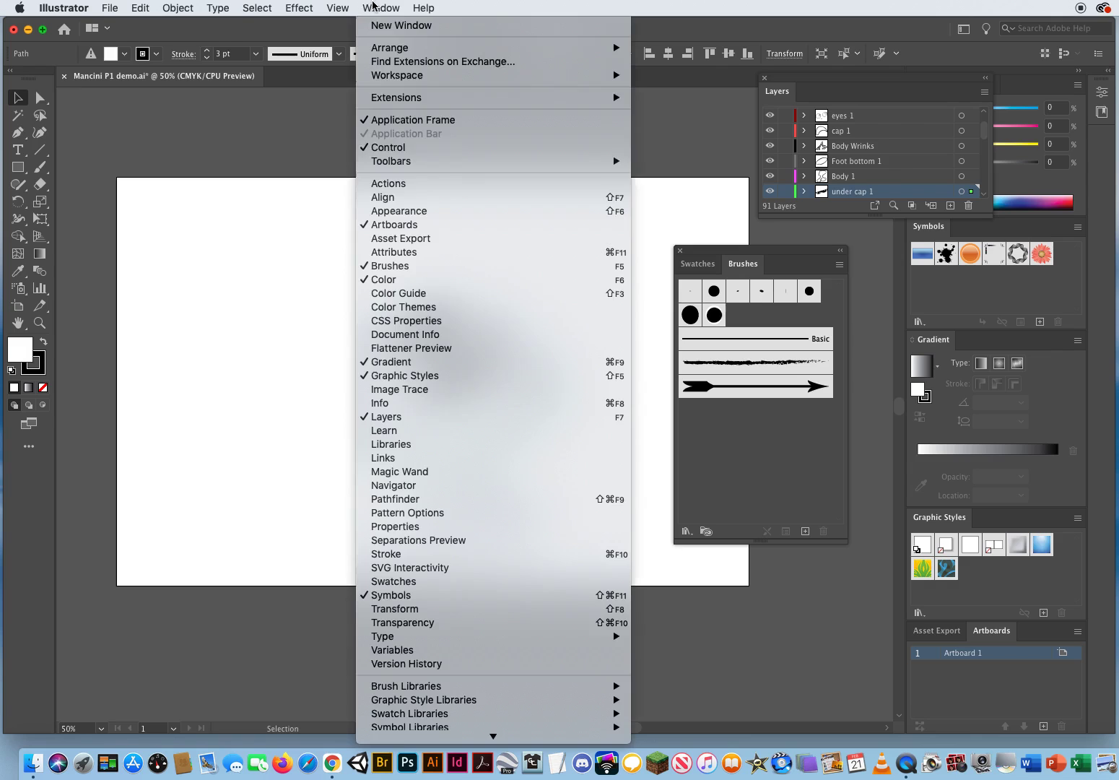
click(388, 211)
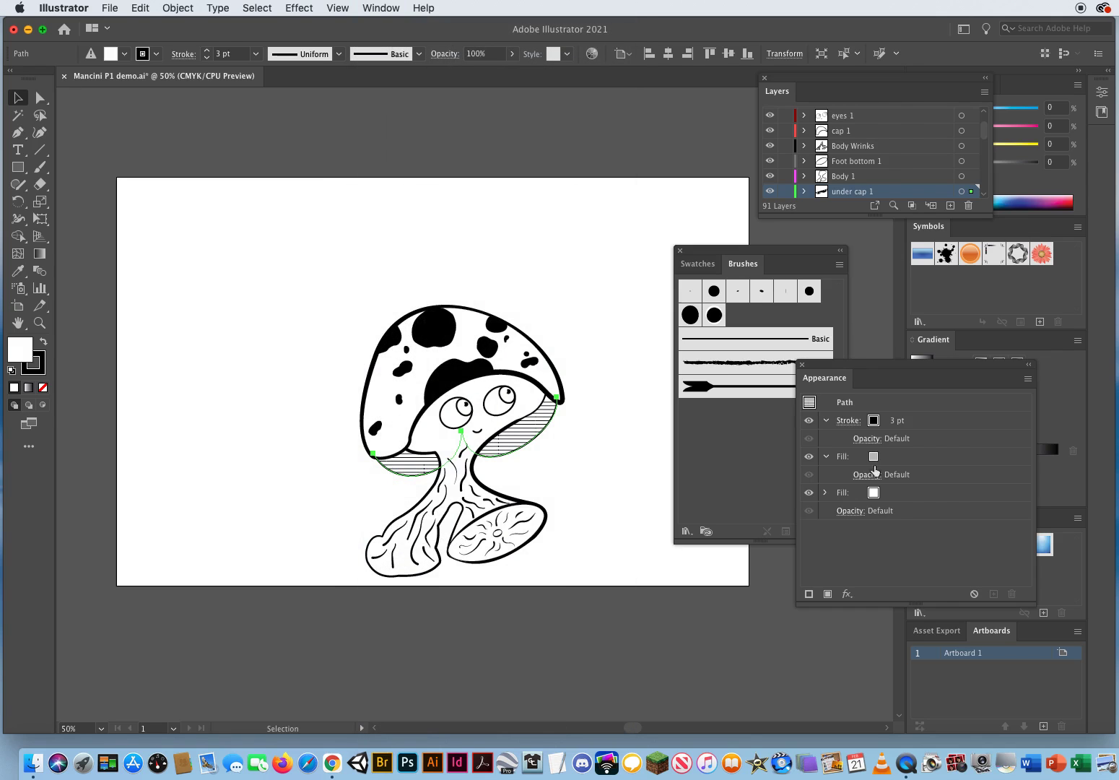
drag(862, 367, 674, 359)
click(700, 448)
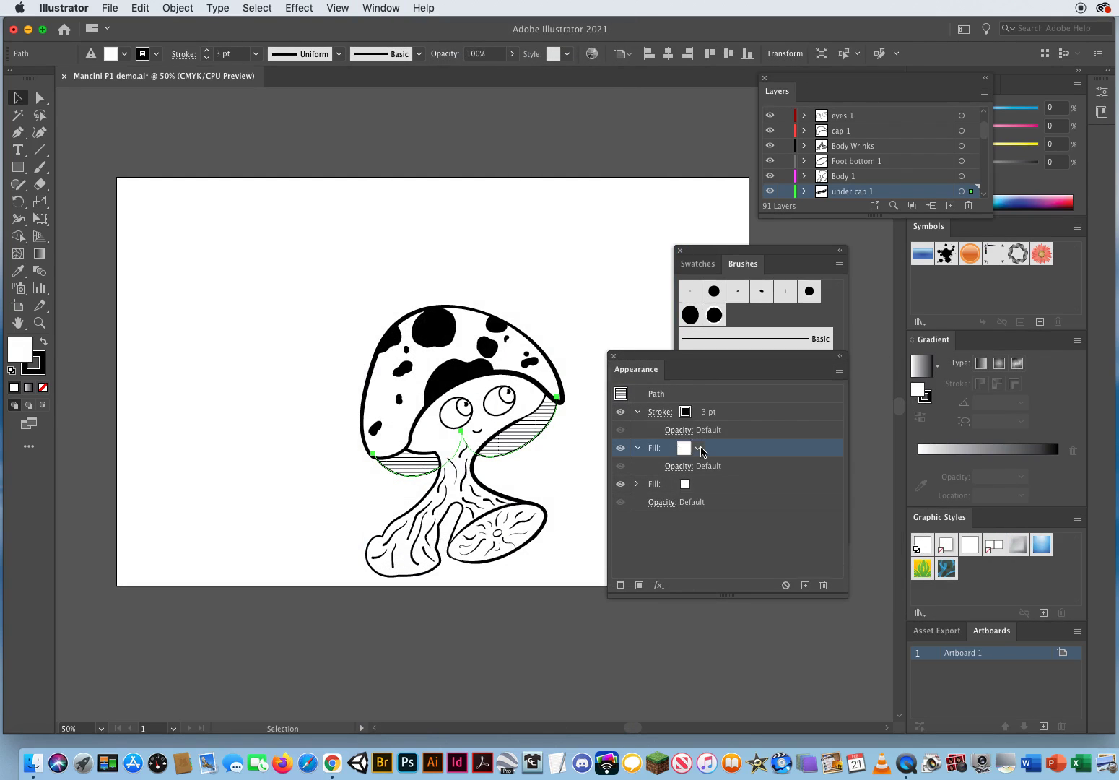
click(824, 585)
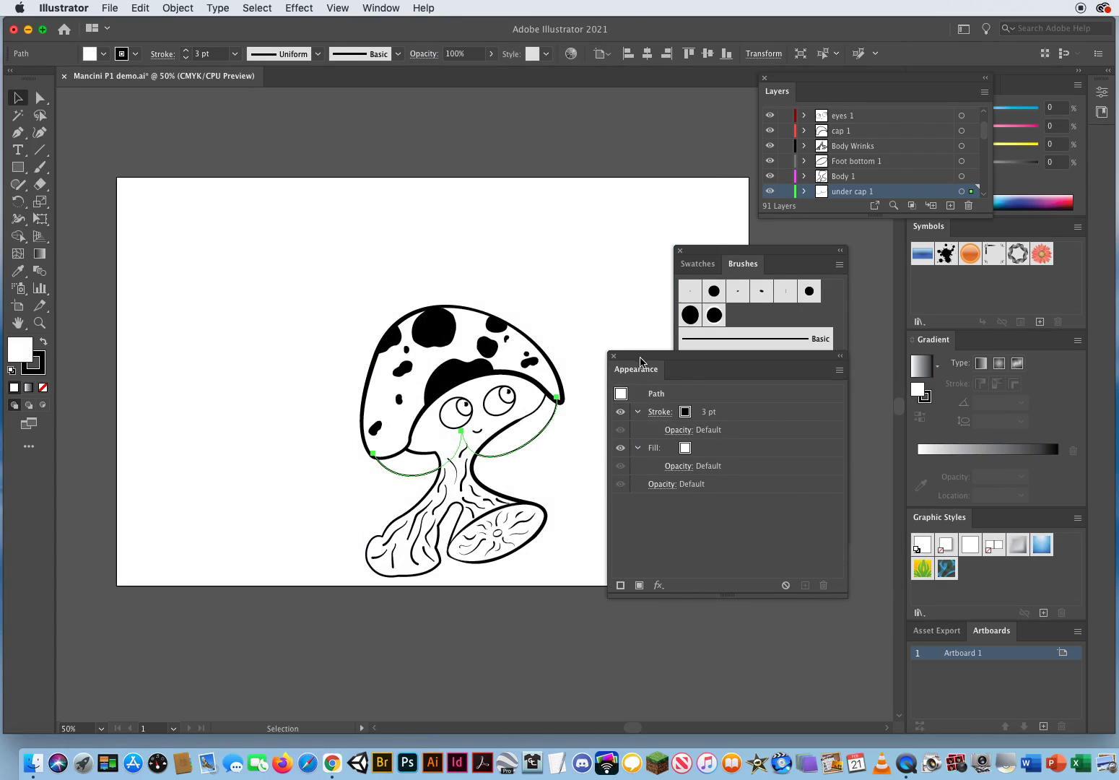
mouse_move(640, 361)
mouse_down()
mouse_move(708, 539)
mouse_move(732, 457)
mouse_up()
click(580, 487)
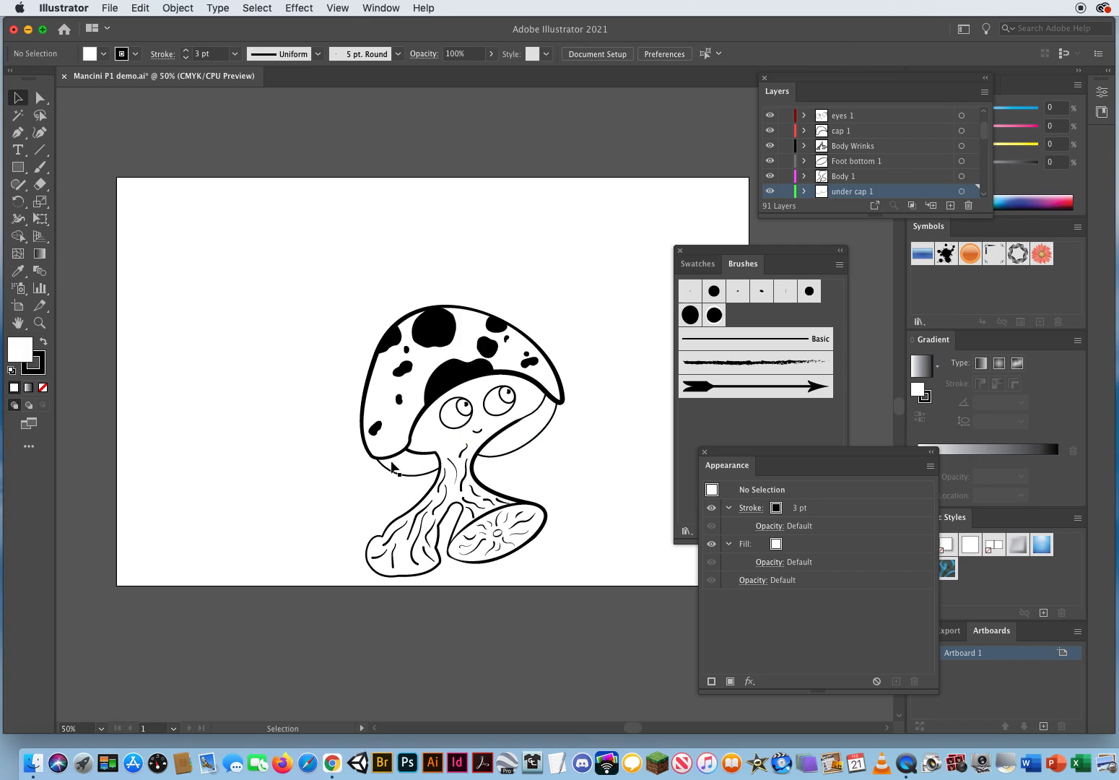
- Create a scatter brush from the whole mushroom with rotation relative to the path, and close the Appearance panel
drag(290, 276, 606, 601)
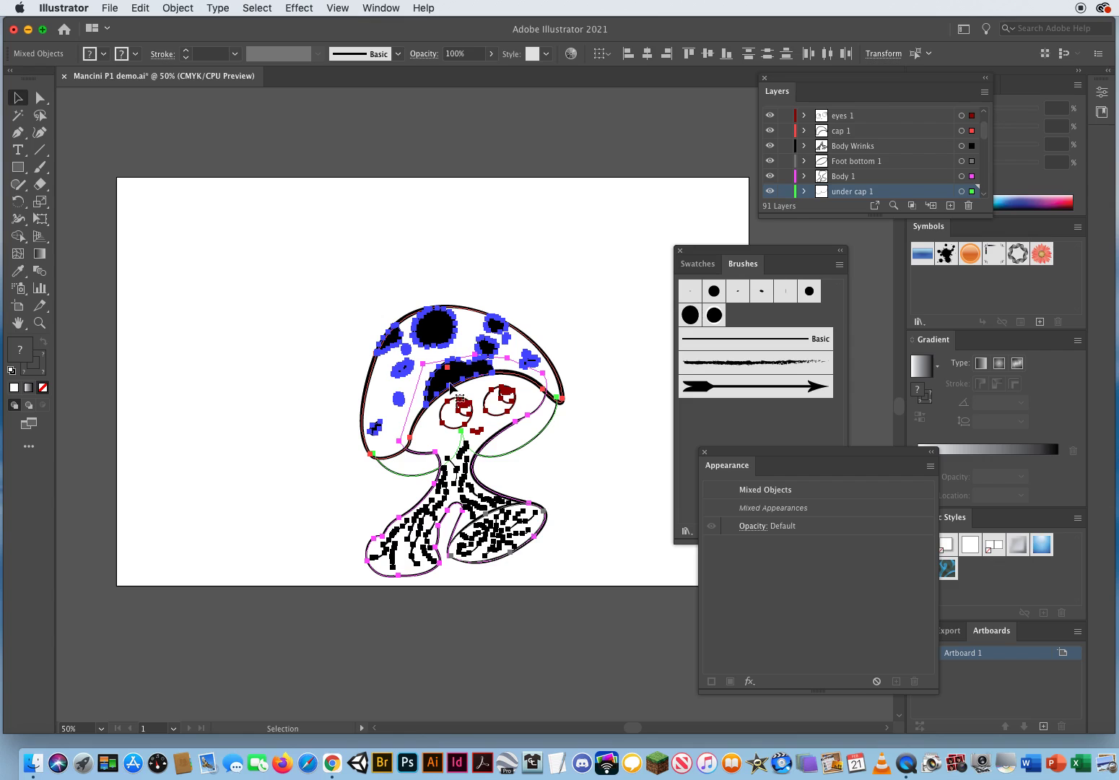
mouse_move(449, 382)
mouse_down()
mouse_move(613, 384)
mouse_move(728, 421)
mouse_up()
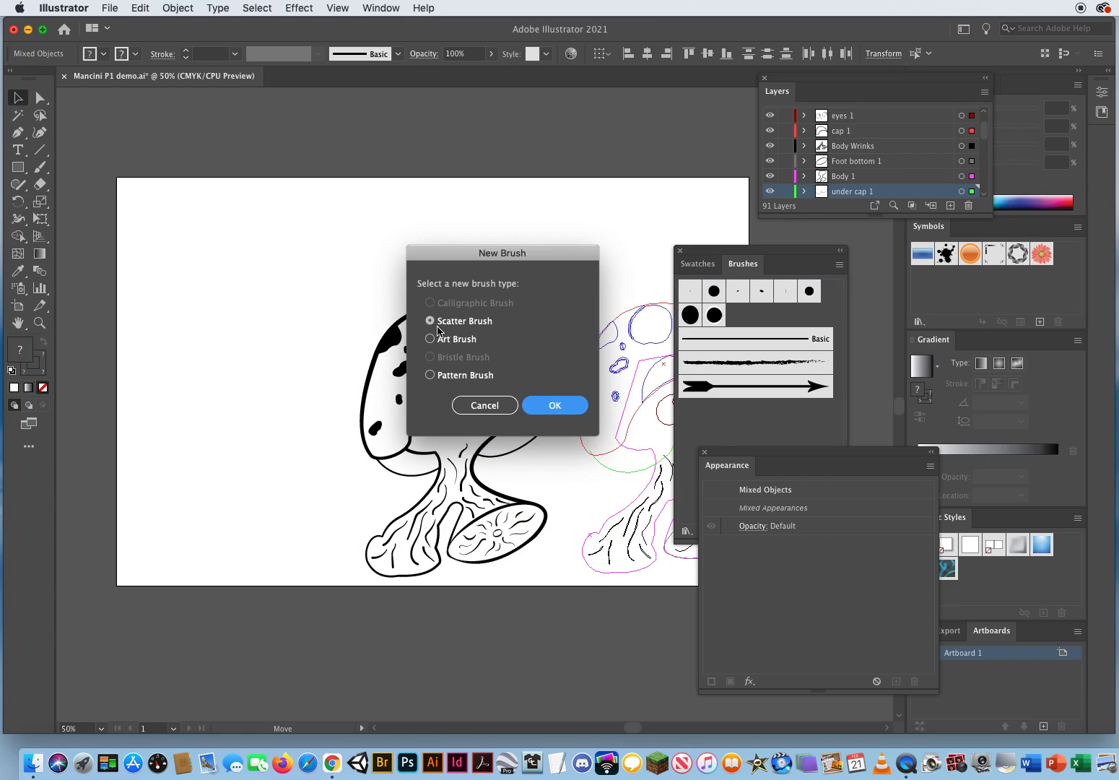
click(554, 405)
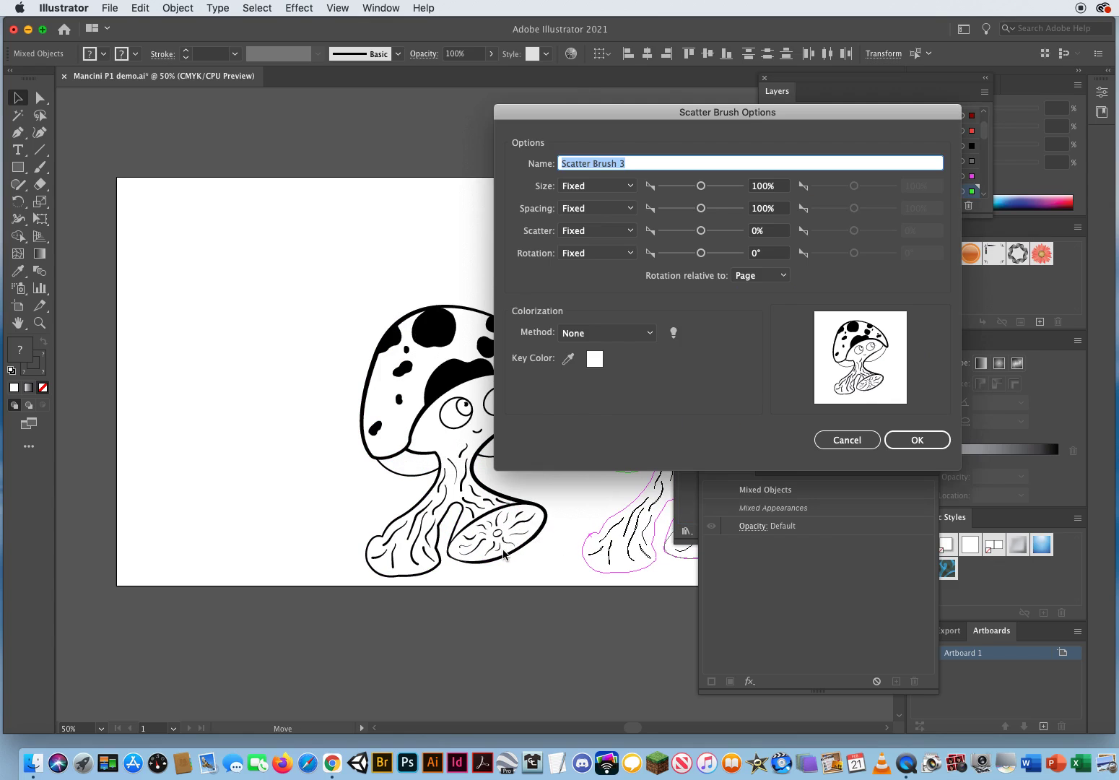
drag(636, 114, 417, 119)
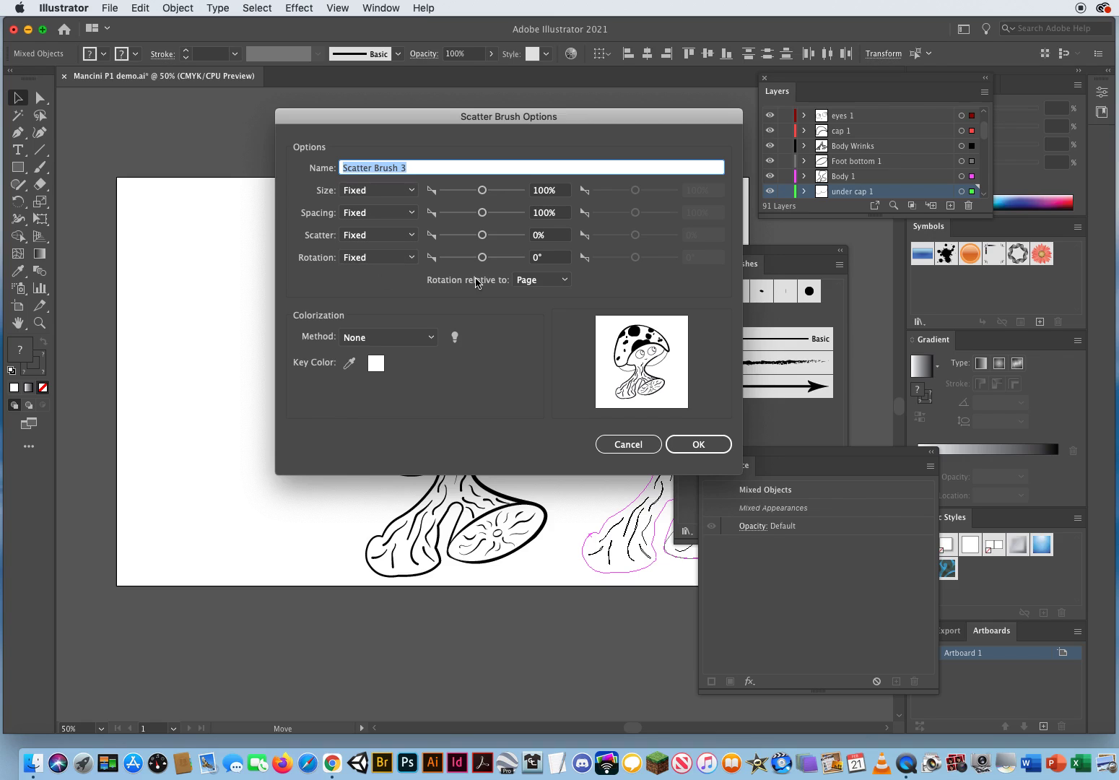
click(534, 280)
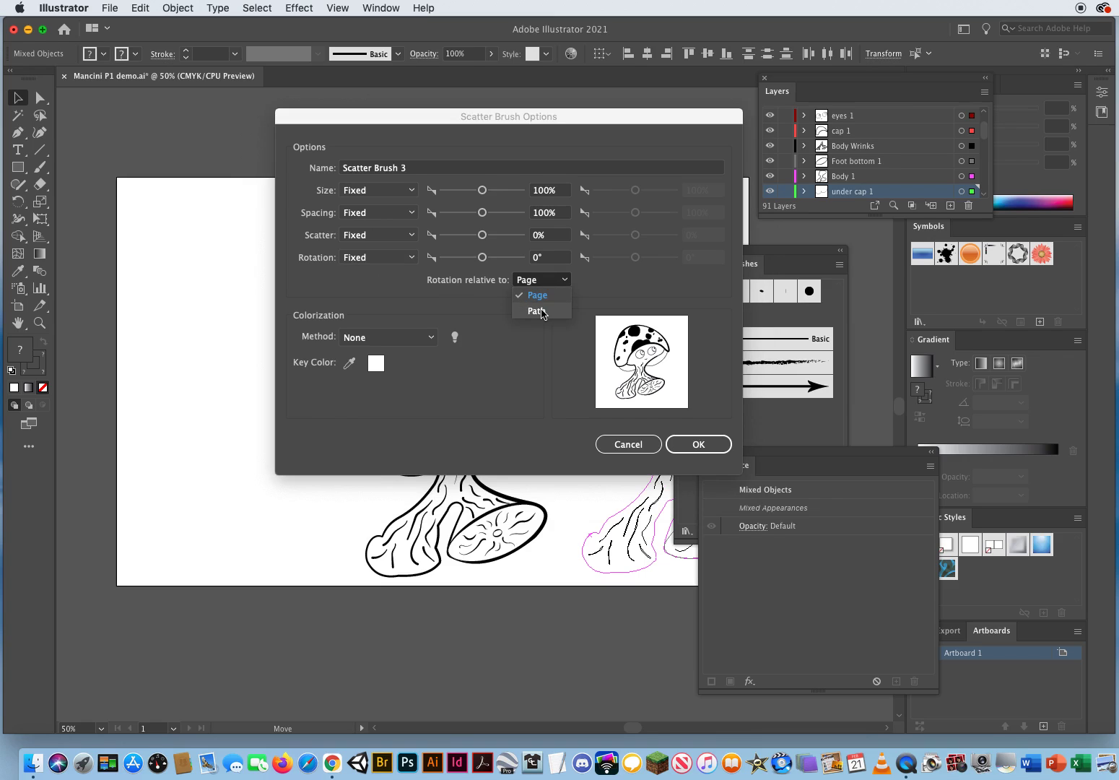
click(538, 311)
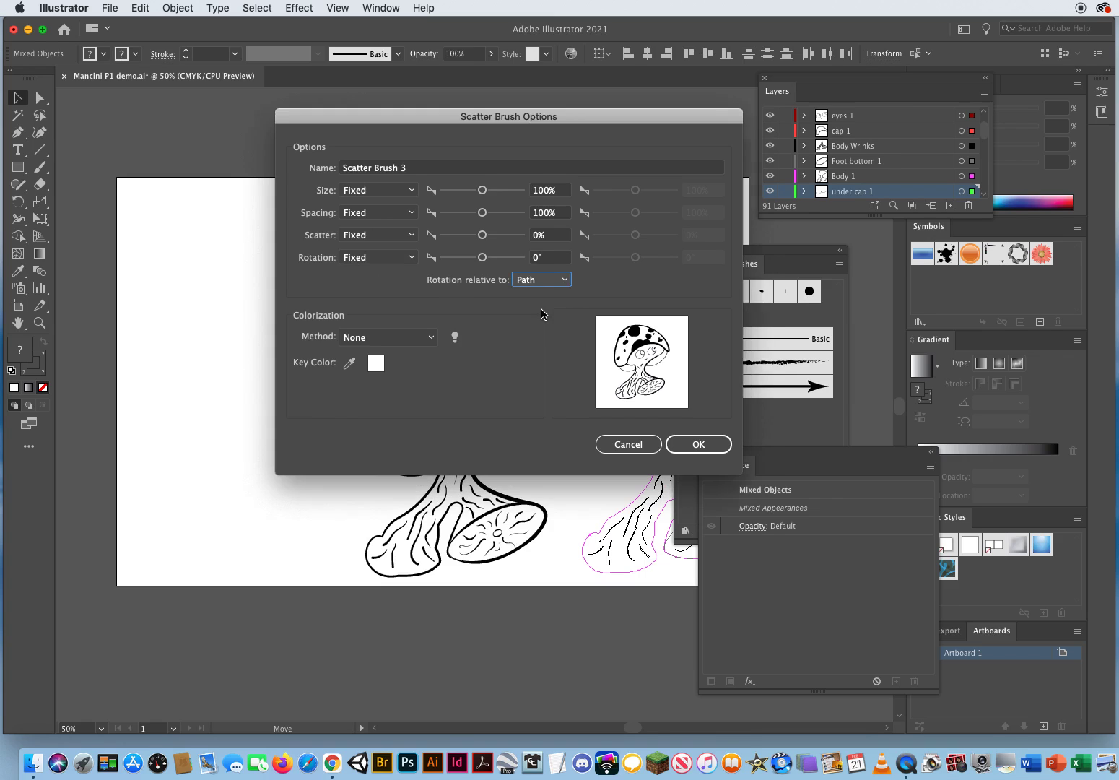
click(699, 444)
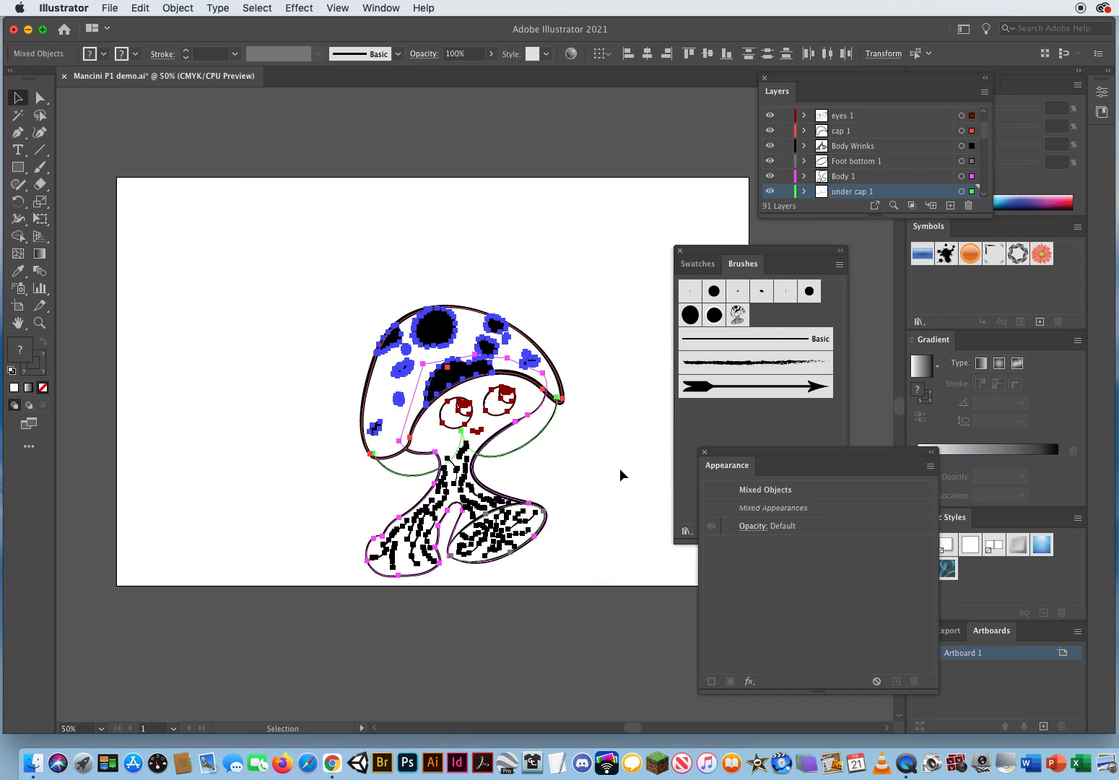
click(621, 469)
click(705, 452)
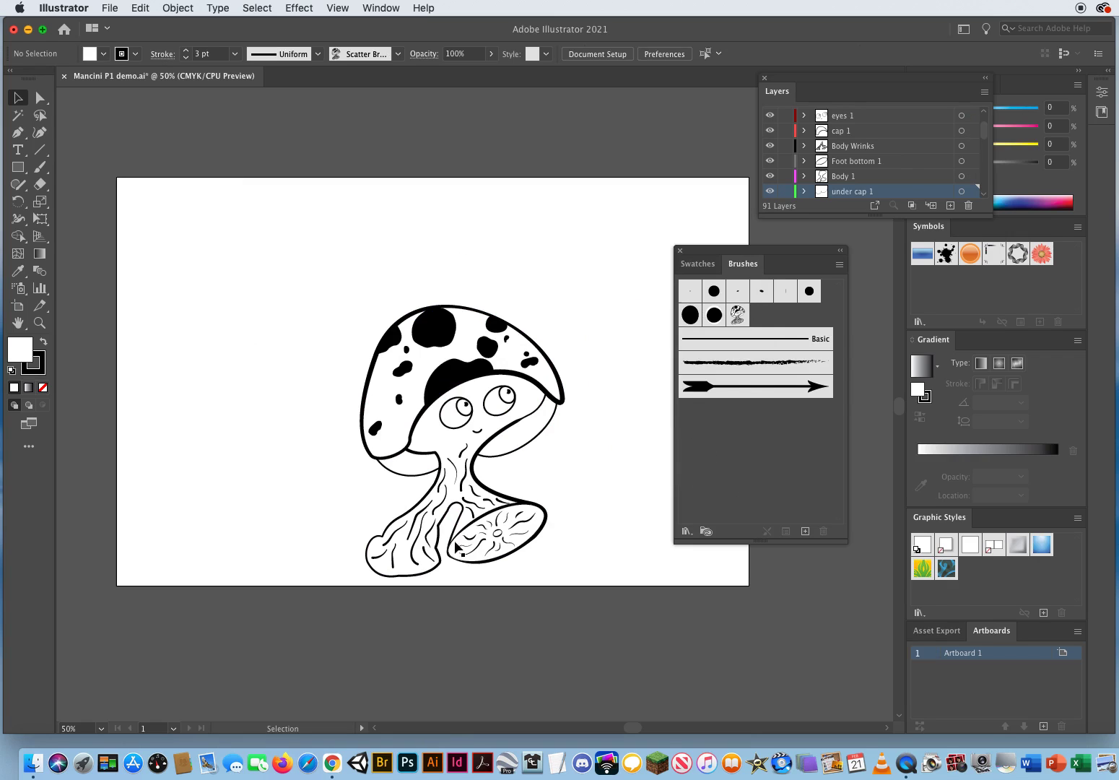
- Draw a second artboard about 19 × 13.6 in above the first one and move the Brushes panel clear of it
drag(372, 263, 387, 665)
click(18, 307)
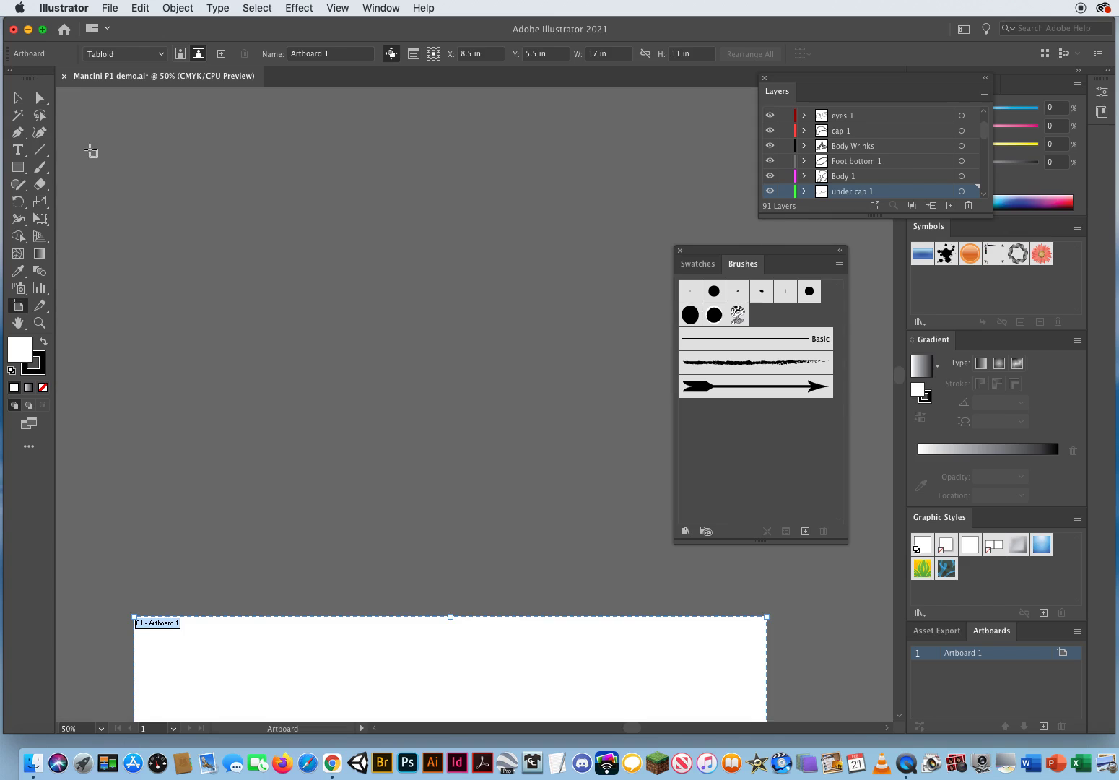
drag(87, 99, 788, 596)
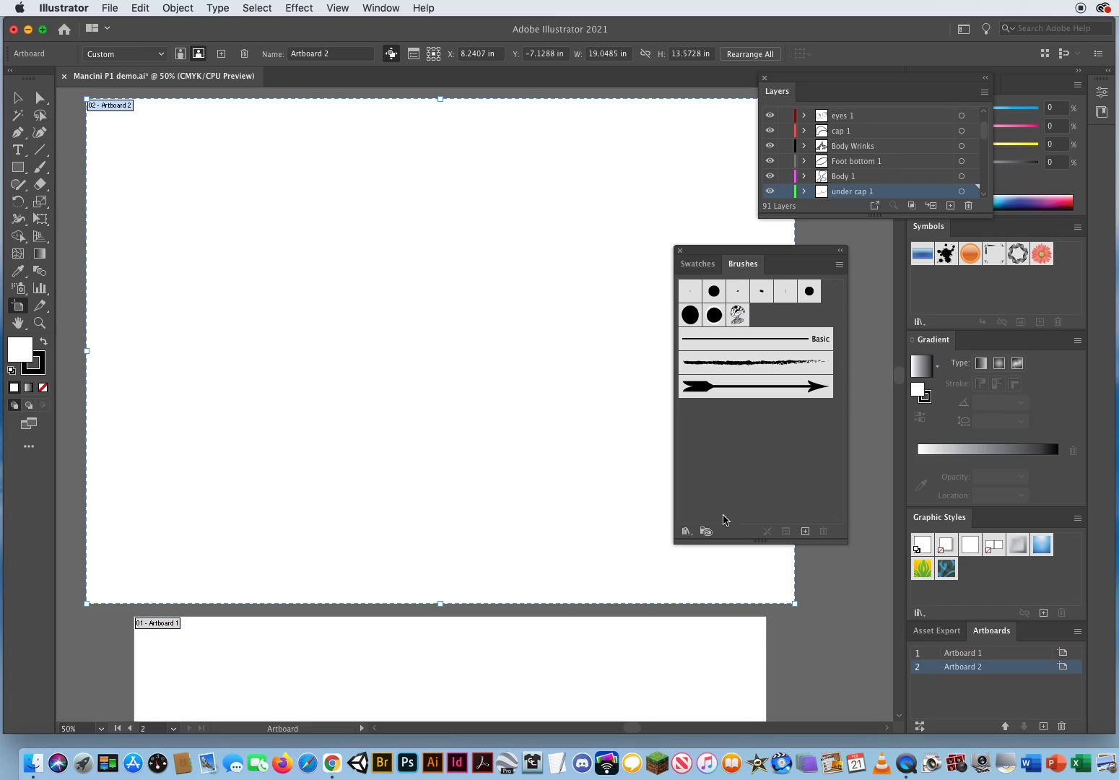
drag(708, 253, 854, 260)
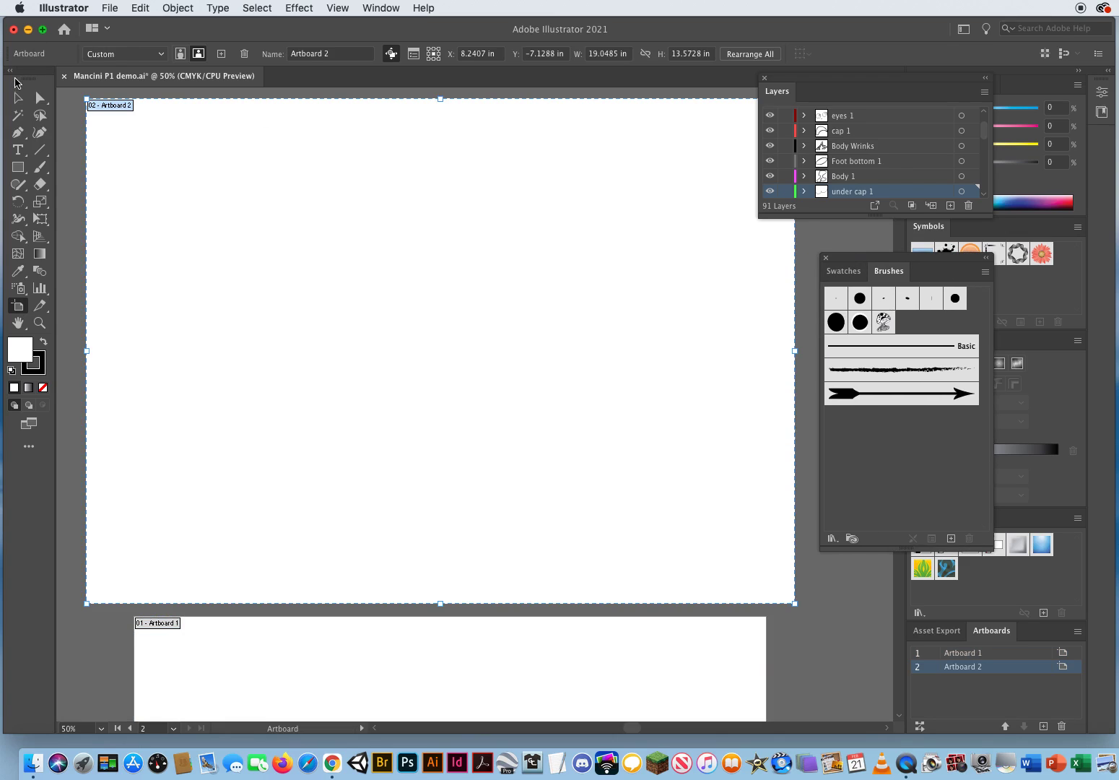
click(18, 97)
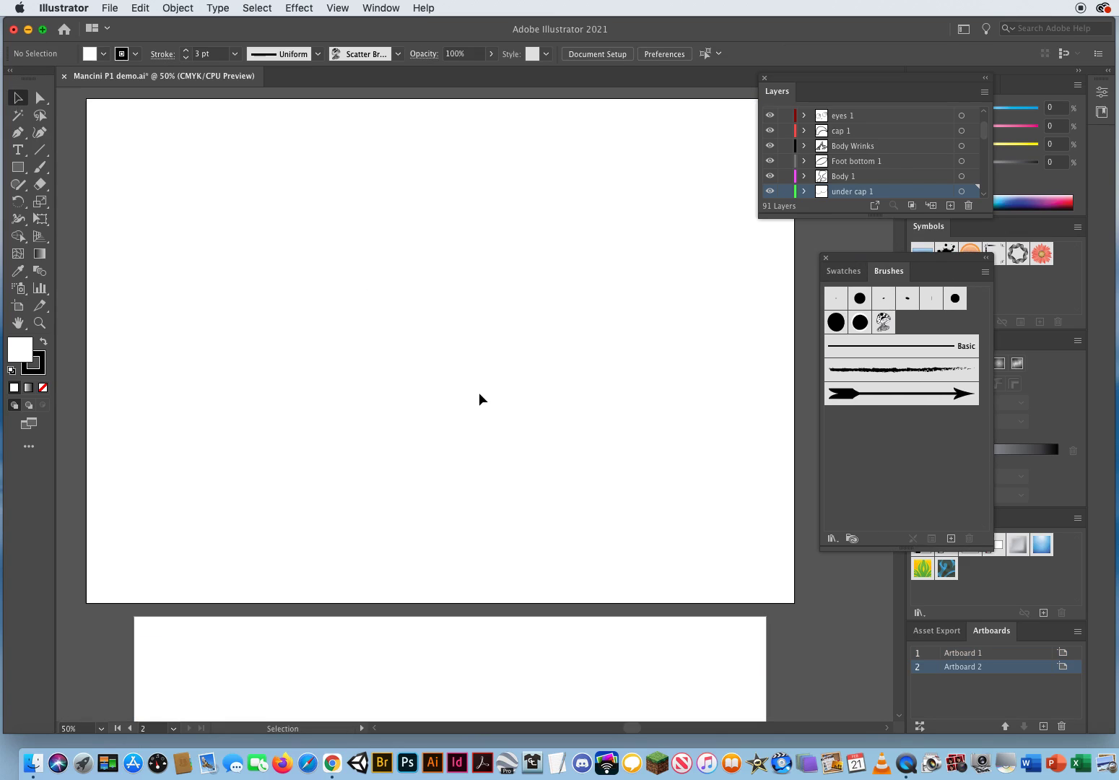
- Paint a roughly horizontal stroke across the new artboard with the mushroom scatter brush and no fill
key(space)
drag(480, 393, 484, 413)
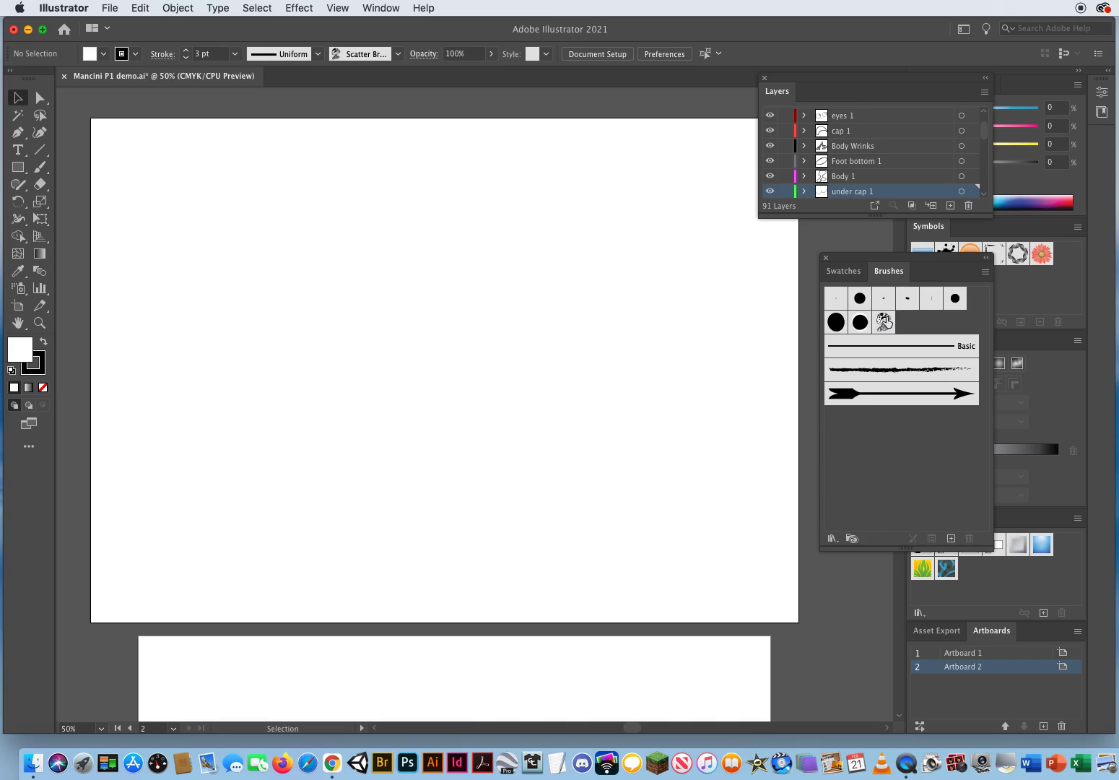
click(884, 323)
click(41, 170)
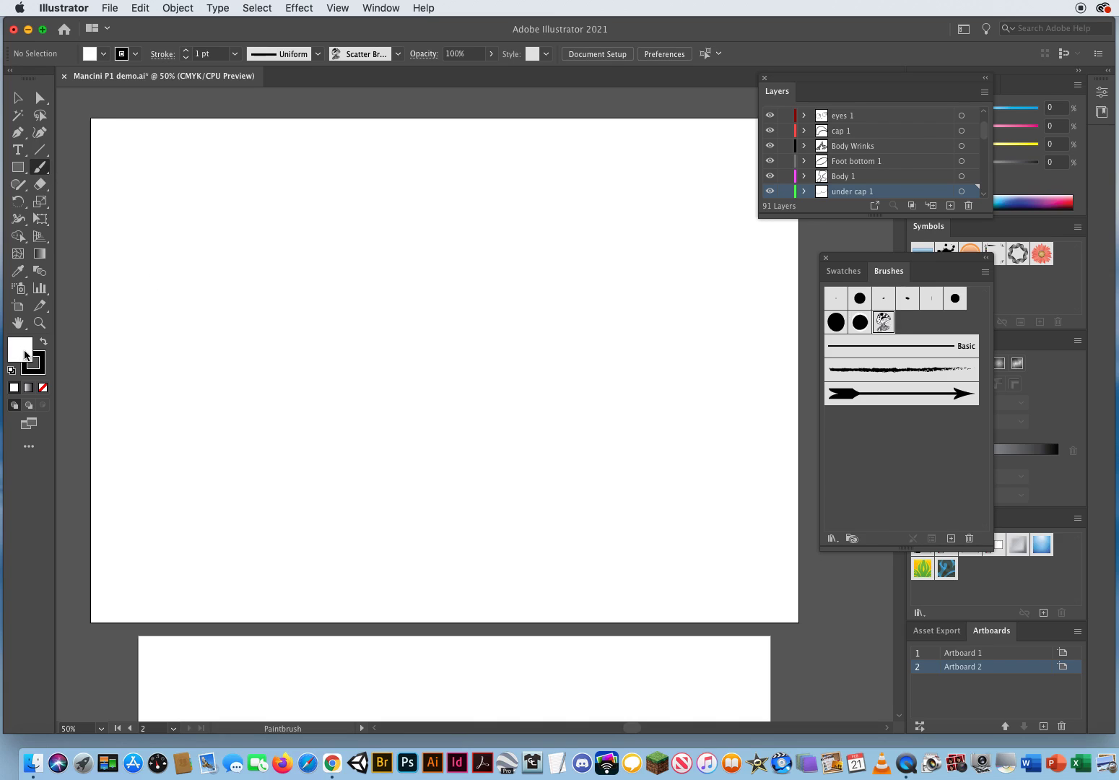
click(42, 387)
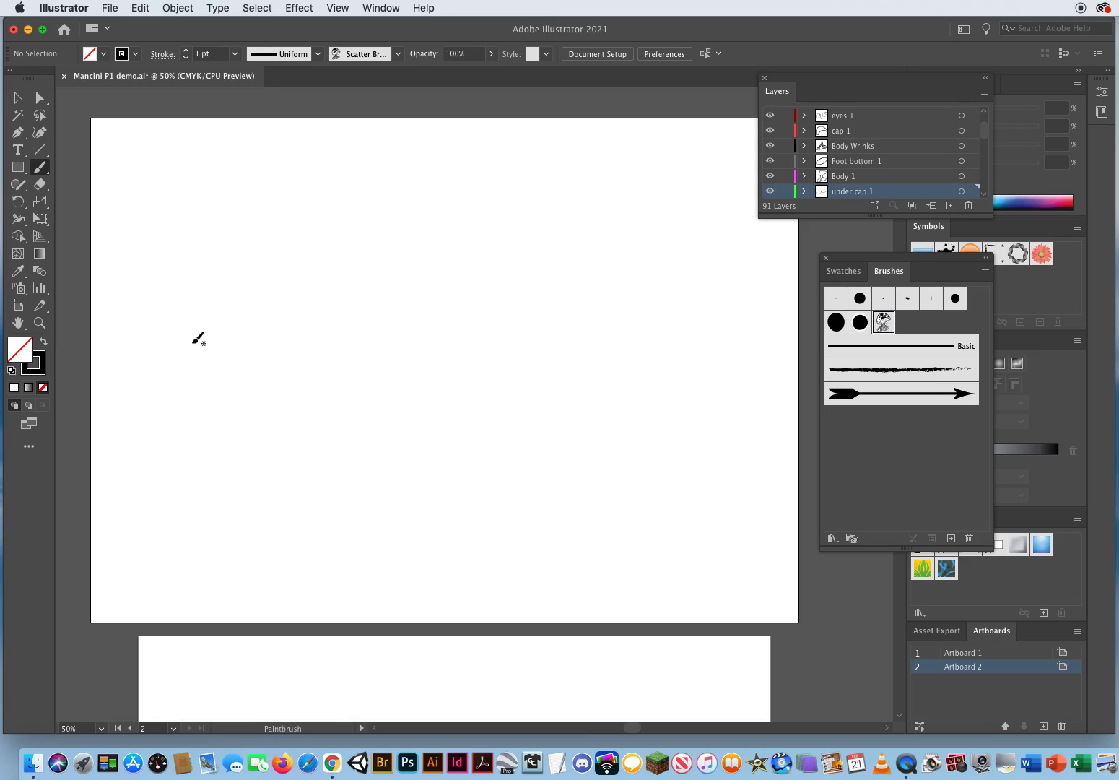
drag(142, 300, 769, 293)
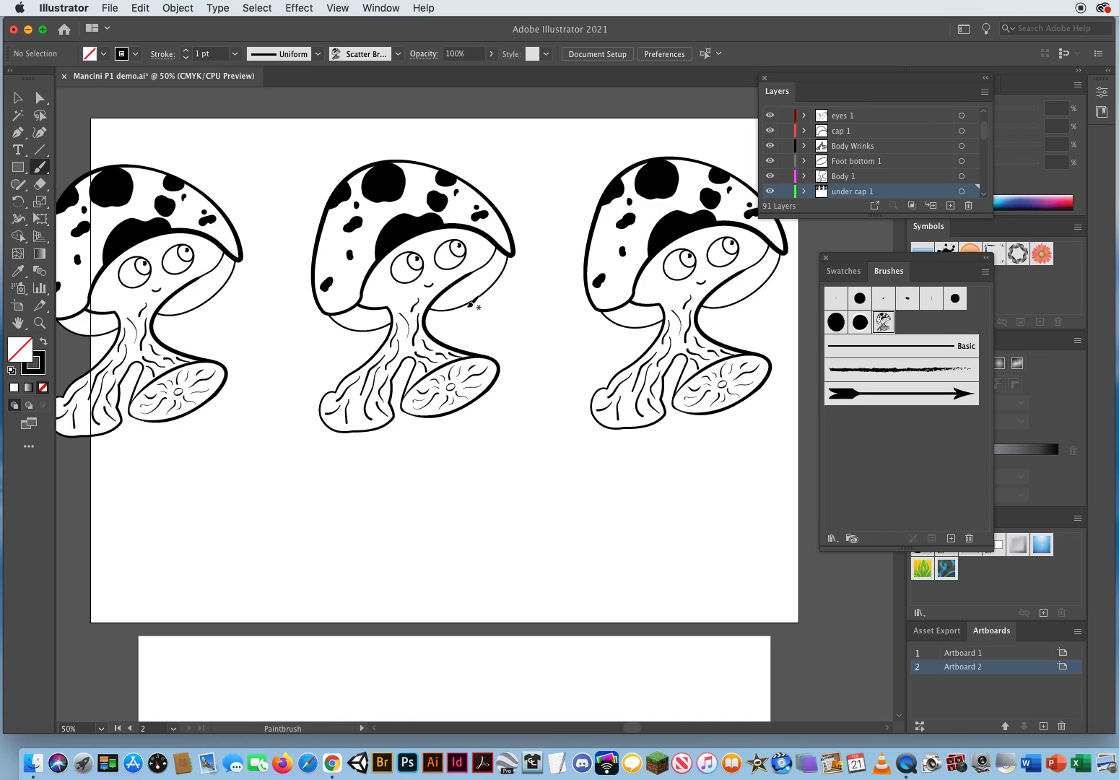
- Edit the mushroom scatter brush's options so that size, spacing, scatter and rotation are all Random
double_click(883, 323)
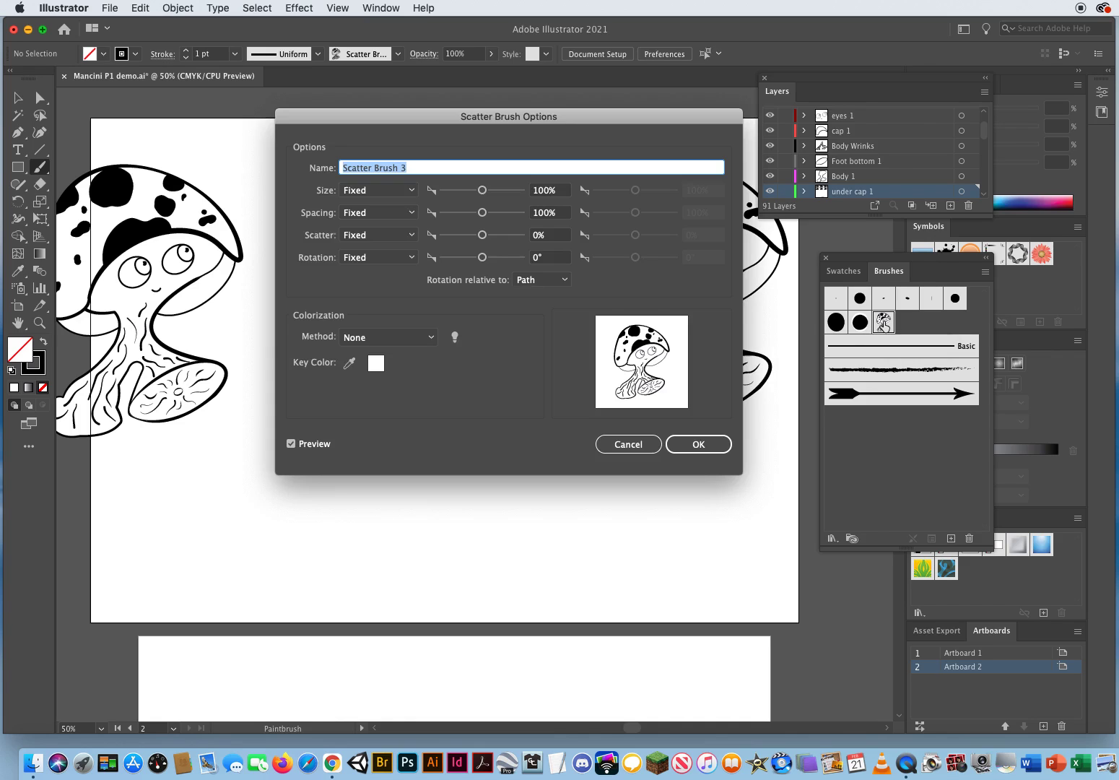
mouse_move(415, 115)
mouse_down()
mouse_move(495, 179)
mouse_move(617, 205)
mouse_up()
click(575, 281)
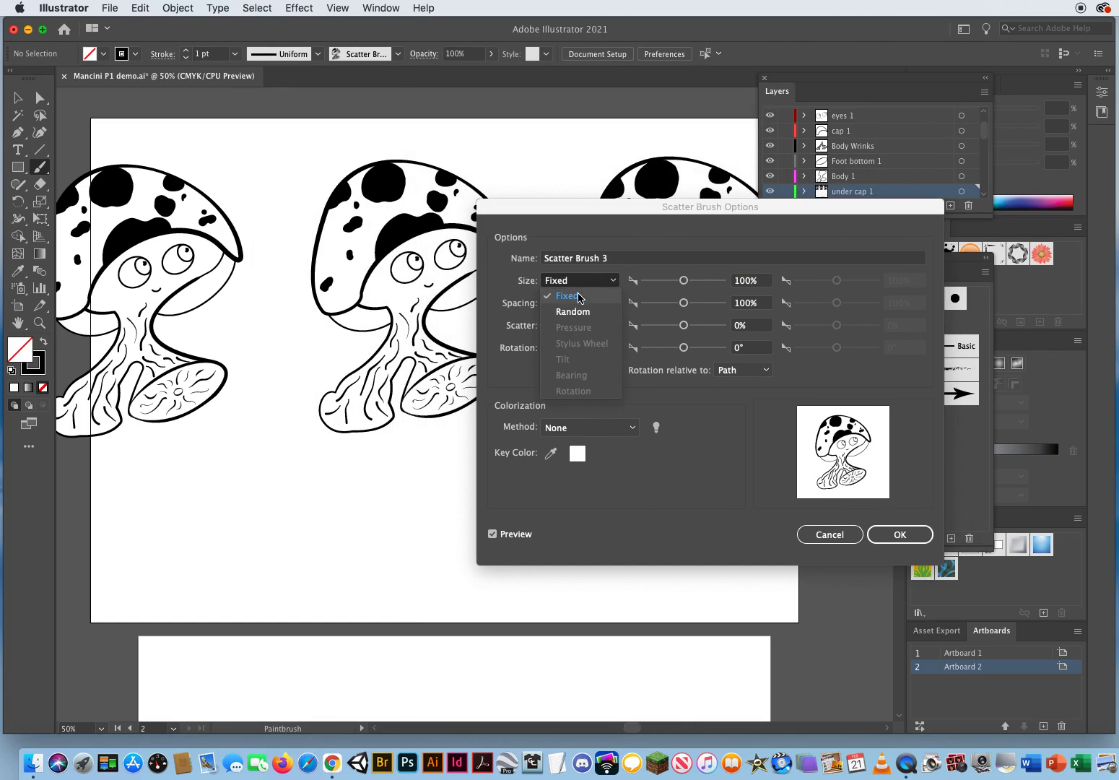
click(578, 312)
click(578, 304)
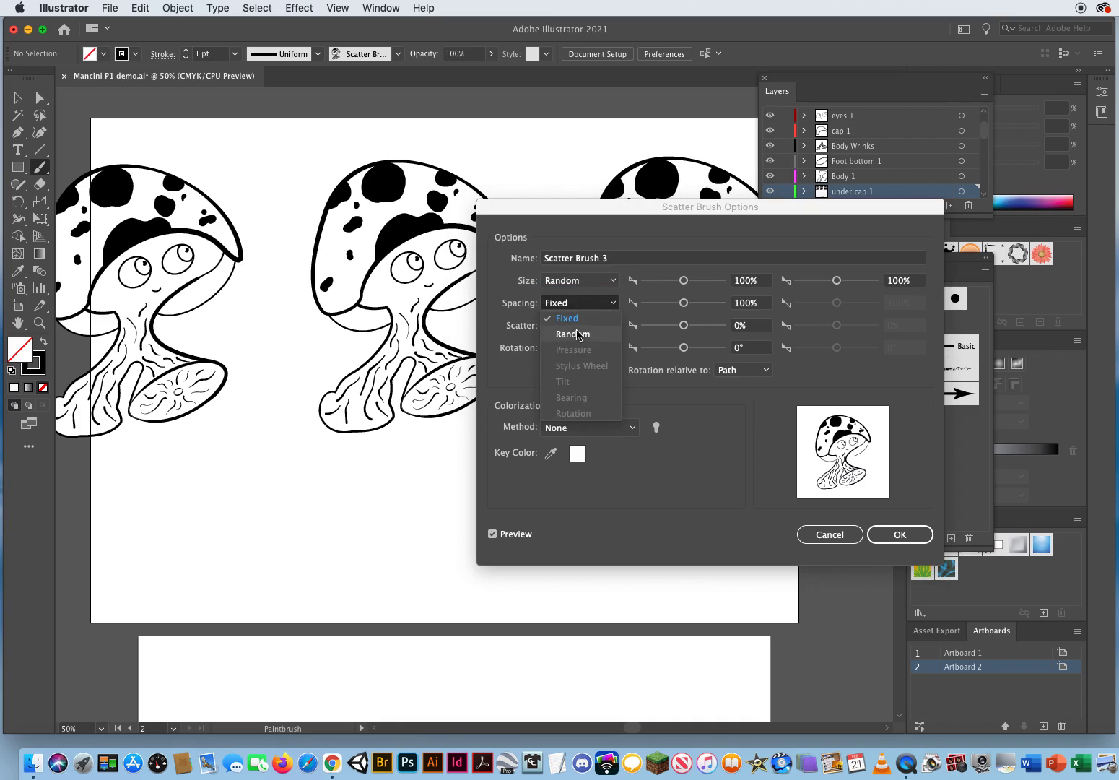
click(577, 333)
click(582, 325)
click(578, 356)
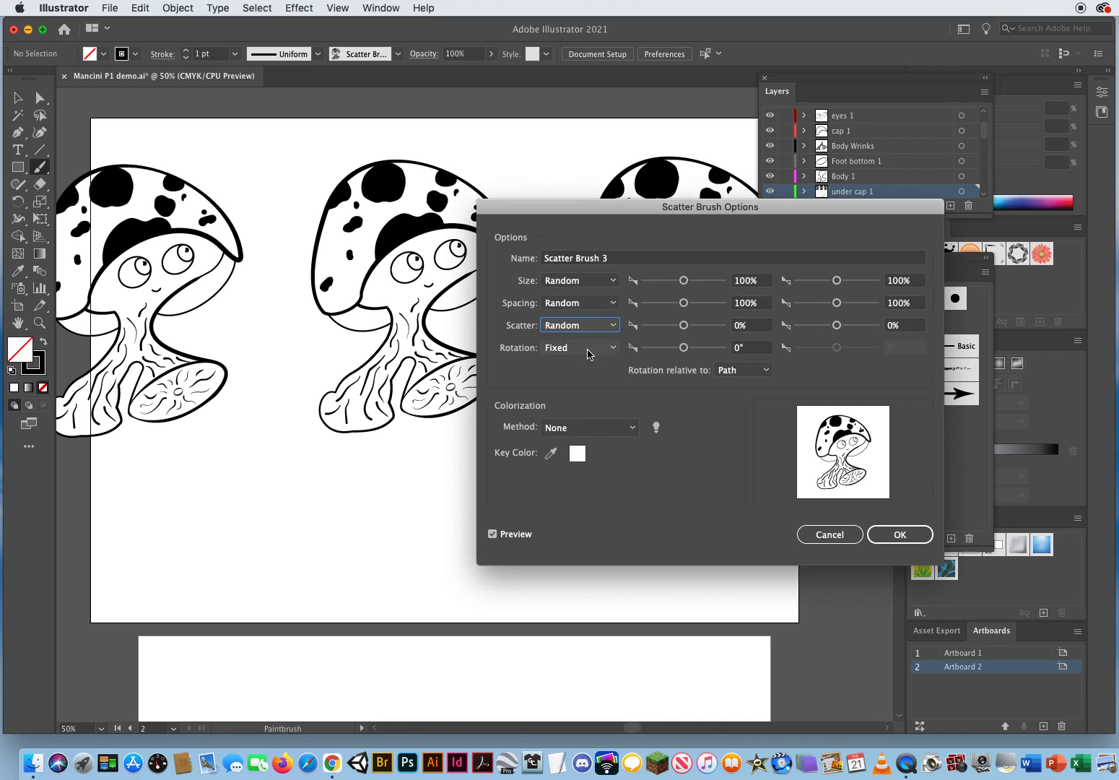
click(578, 348)
click(579, 380)
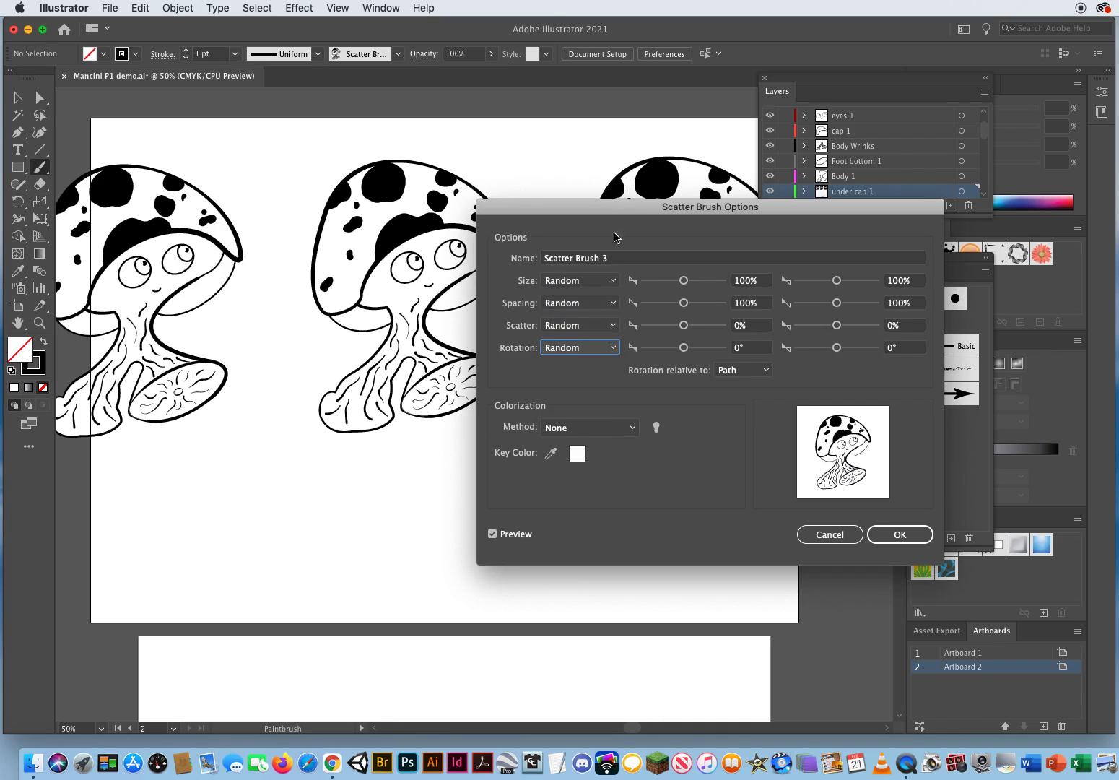
- Set the brush's random size values to 80% and 25% and its spacing values to 53% and 31%
drag(603, 214, 612, 352)
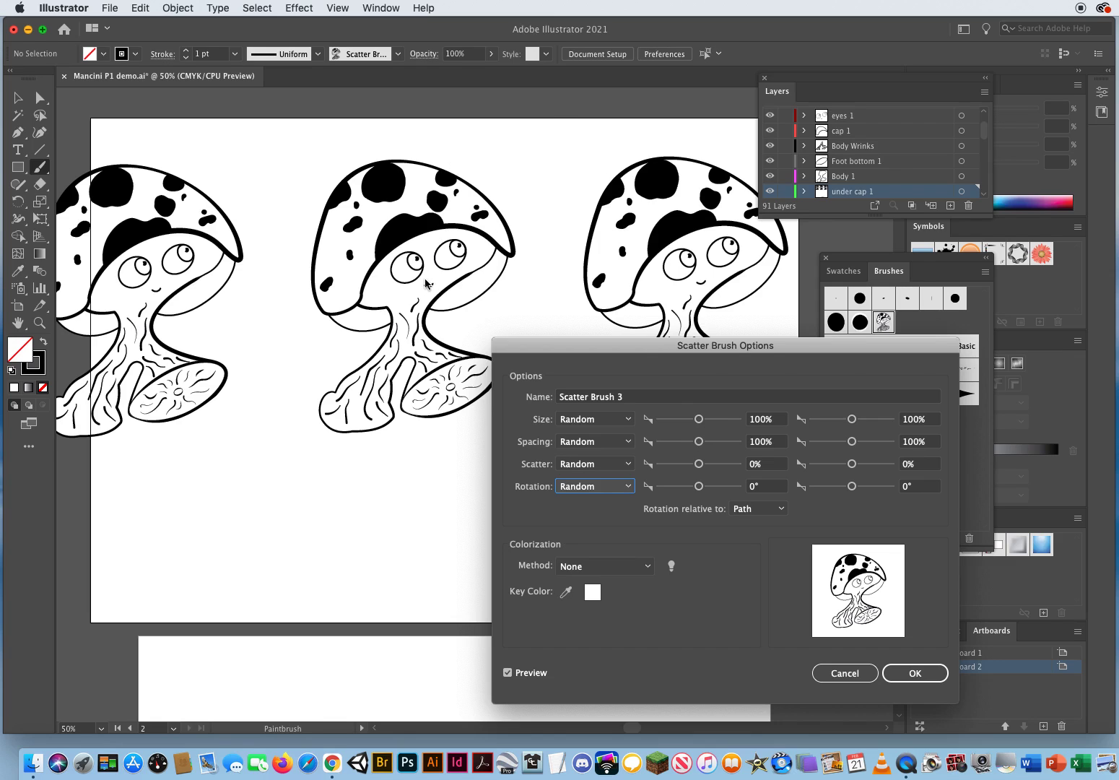
drag(699, 419, 690, 426)
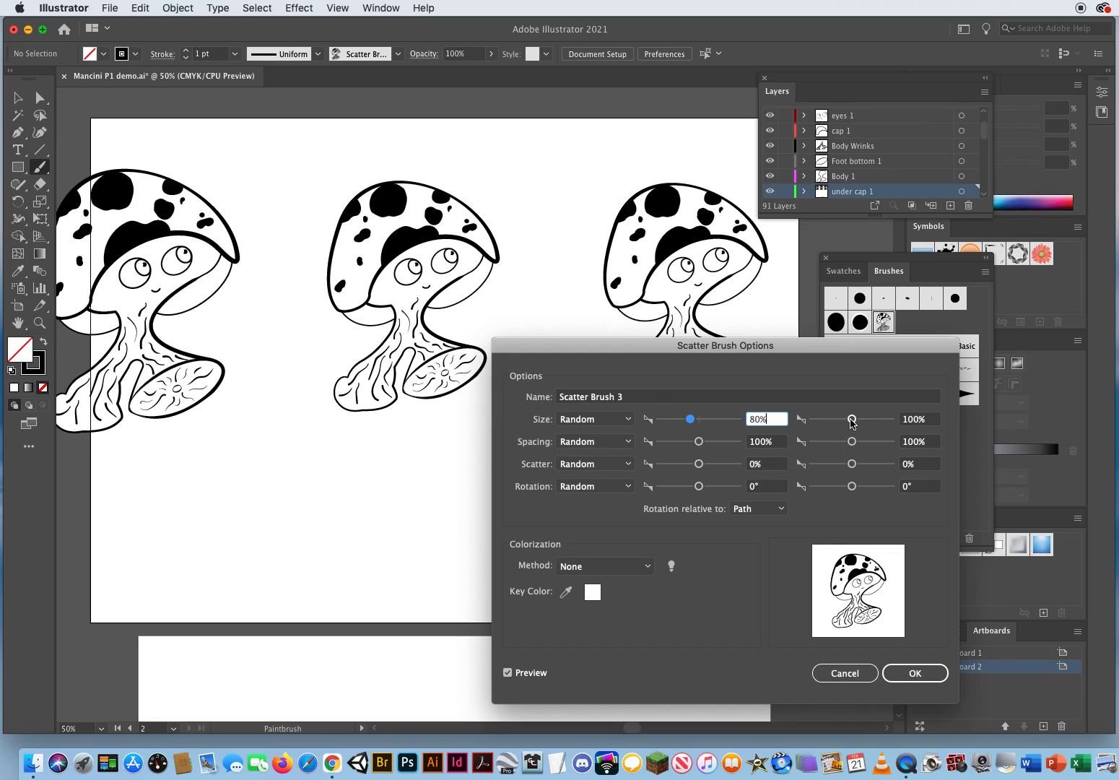
drag(852, 423, 823, 426)
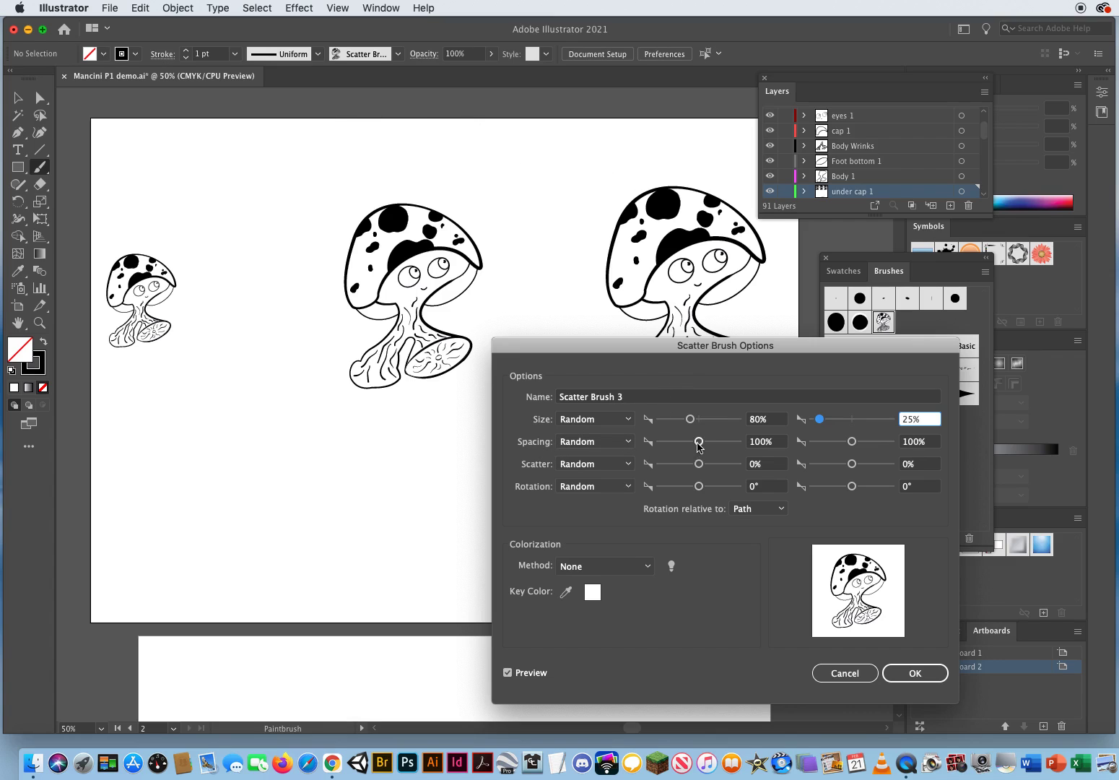
drag(698, 441, 679, 443)
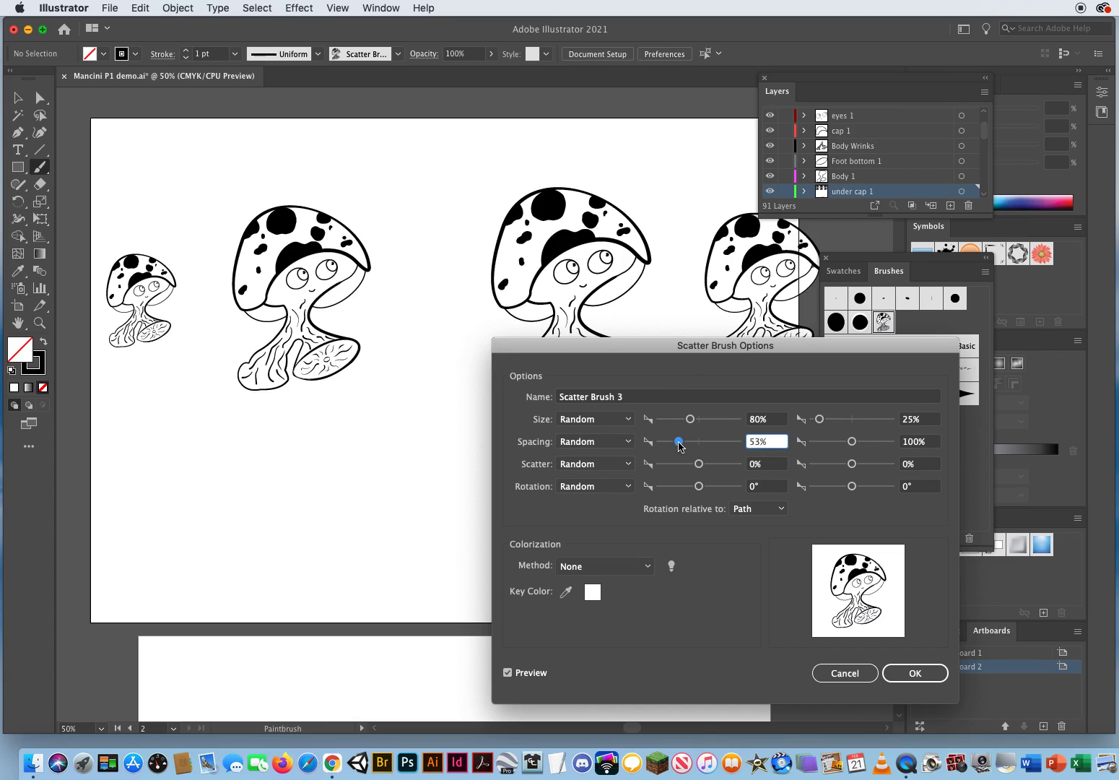
drag(852, 442, 822, 447)
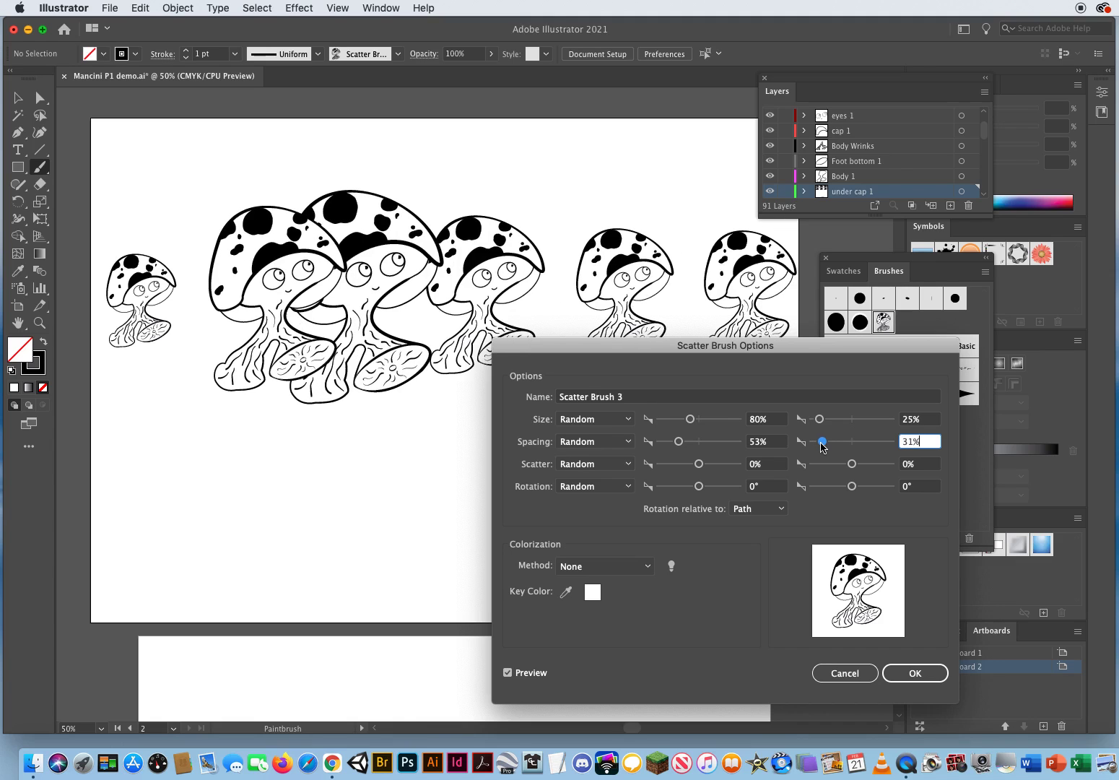
- Set the brush's random scatter values to -27% and 20%
mouse_move(584, 350)
mouse_down()
mouse_move(565, 378)
mouse_move(557, 476)
mouse_move(541, 308)
mouse_up()
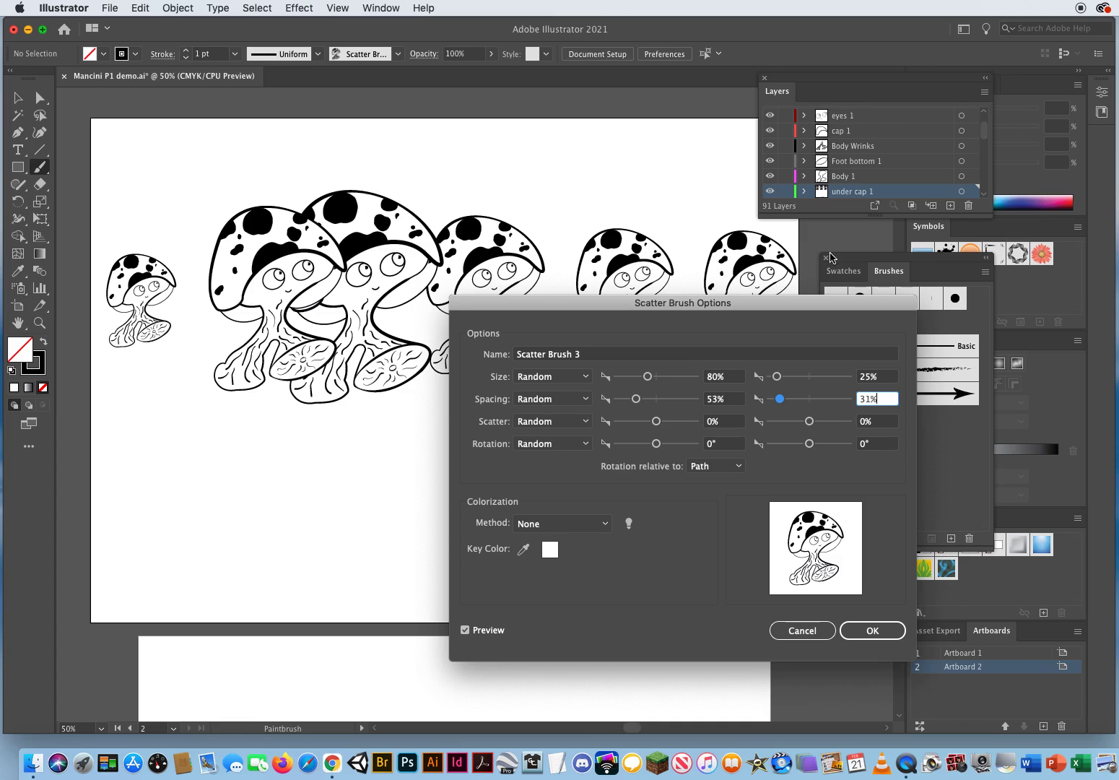
drag(656, 423, 657, 425)
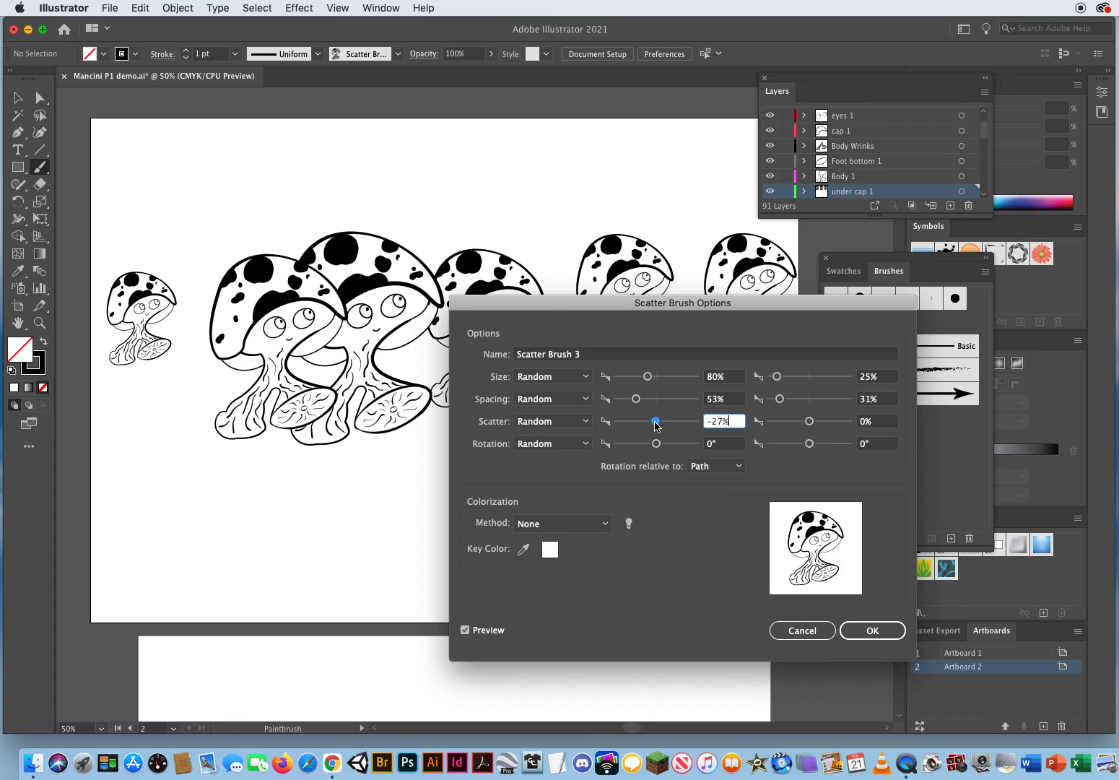
drag(810, 422, 813, 426)
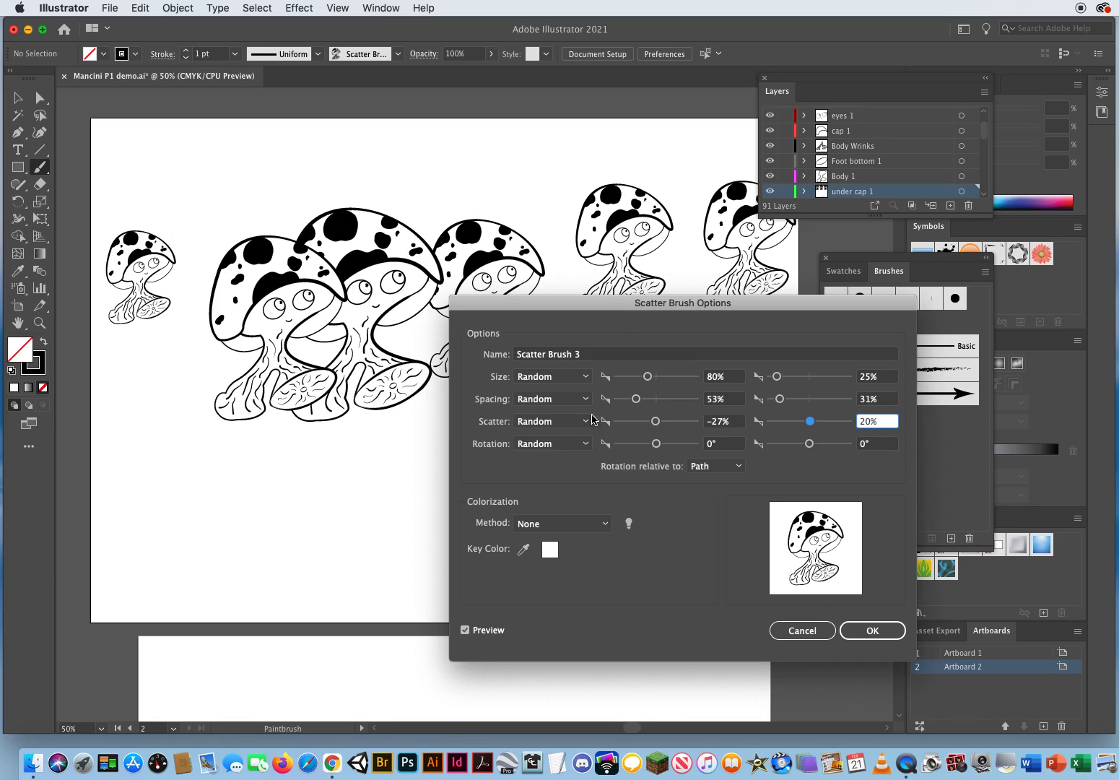
- Set the brush's random rotation values to -20° and 8° and apply the changes to the existing strokes
drag(604, 315, 580, 432)
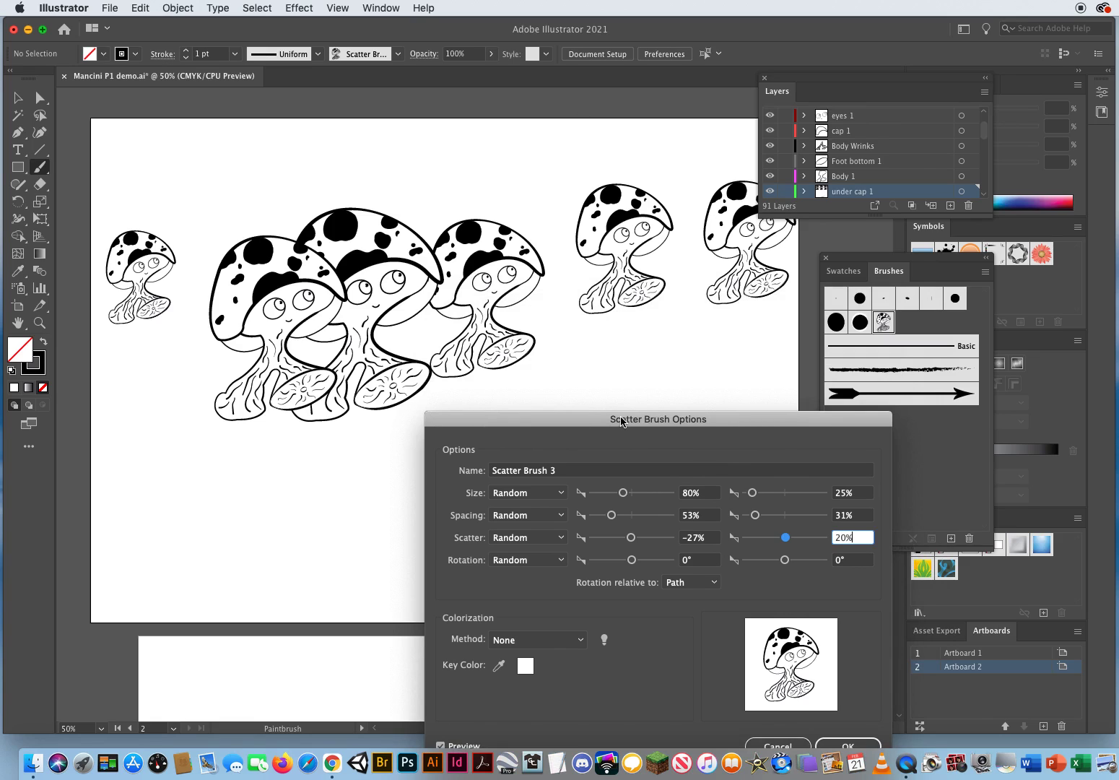
drag(622, 422, 629, 433)
click(634, 514)
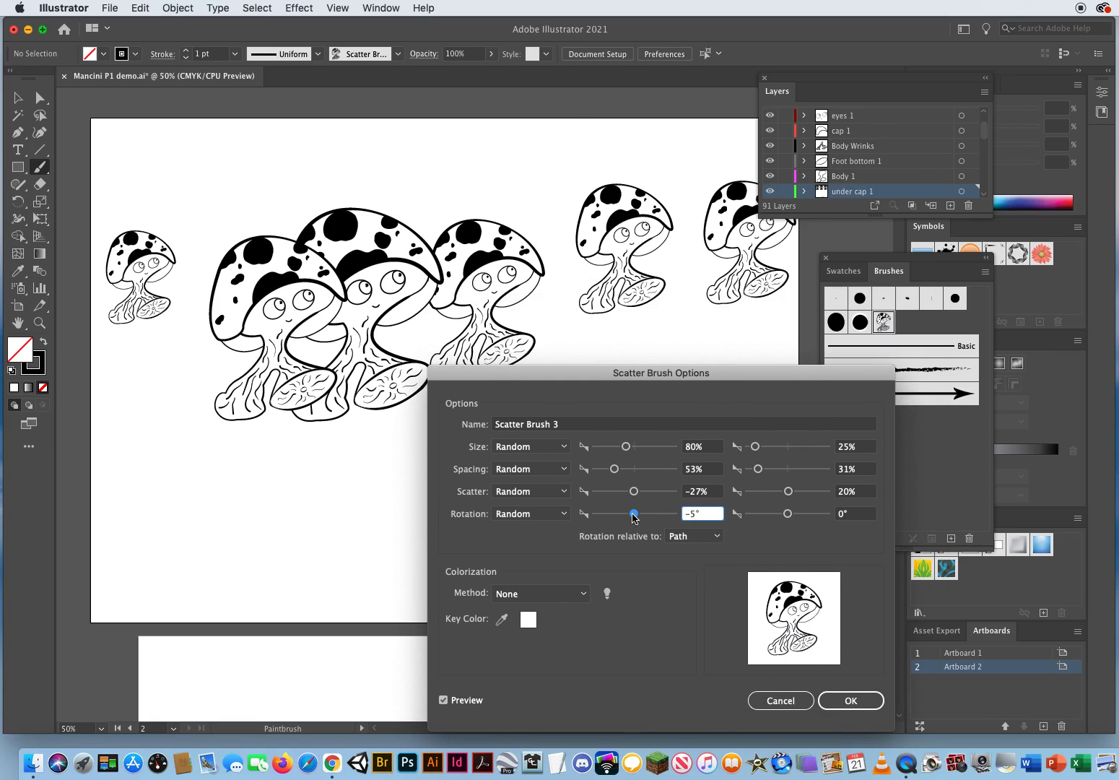
drag(633, 517, 629, 517)
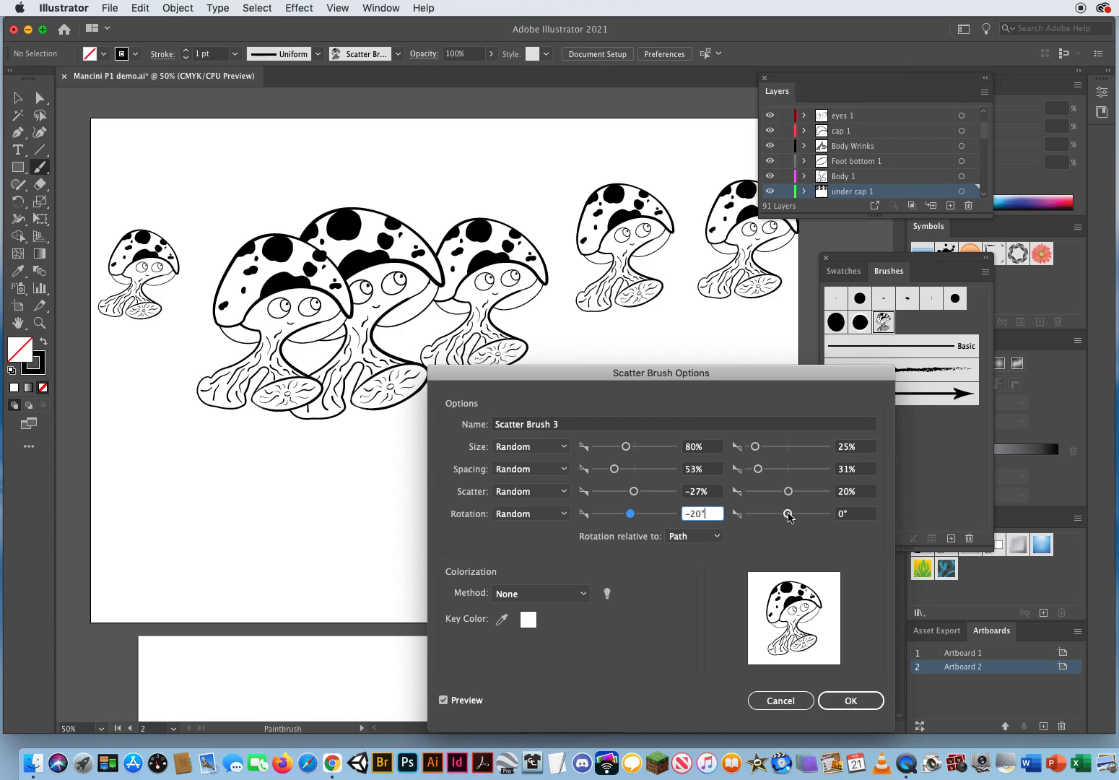
drag(788, 517, 793, 517)
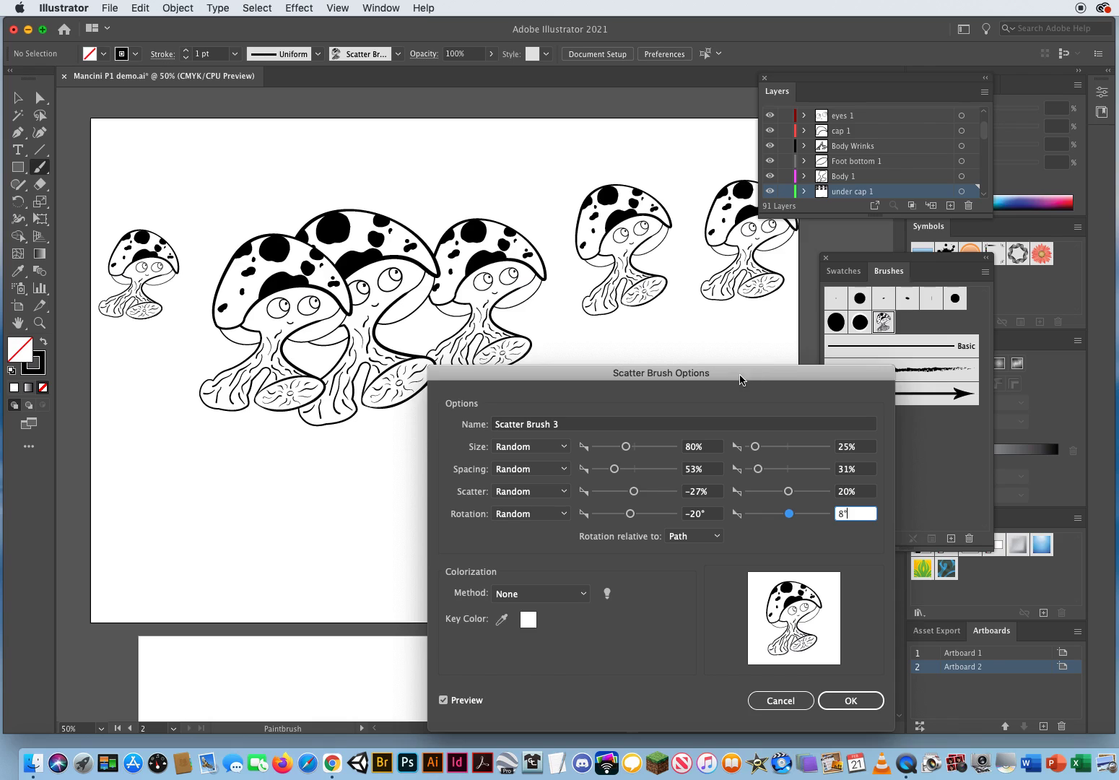
drag(740, 379, 737, 301)
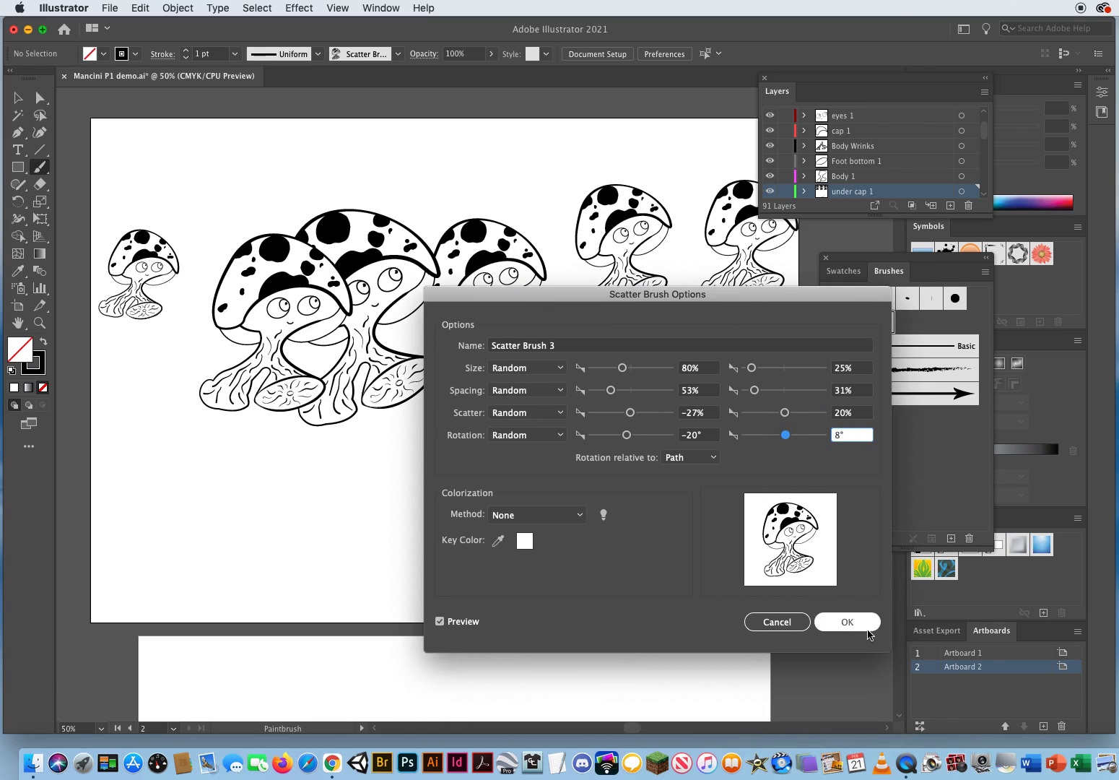
click(847, 622)
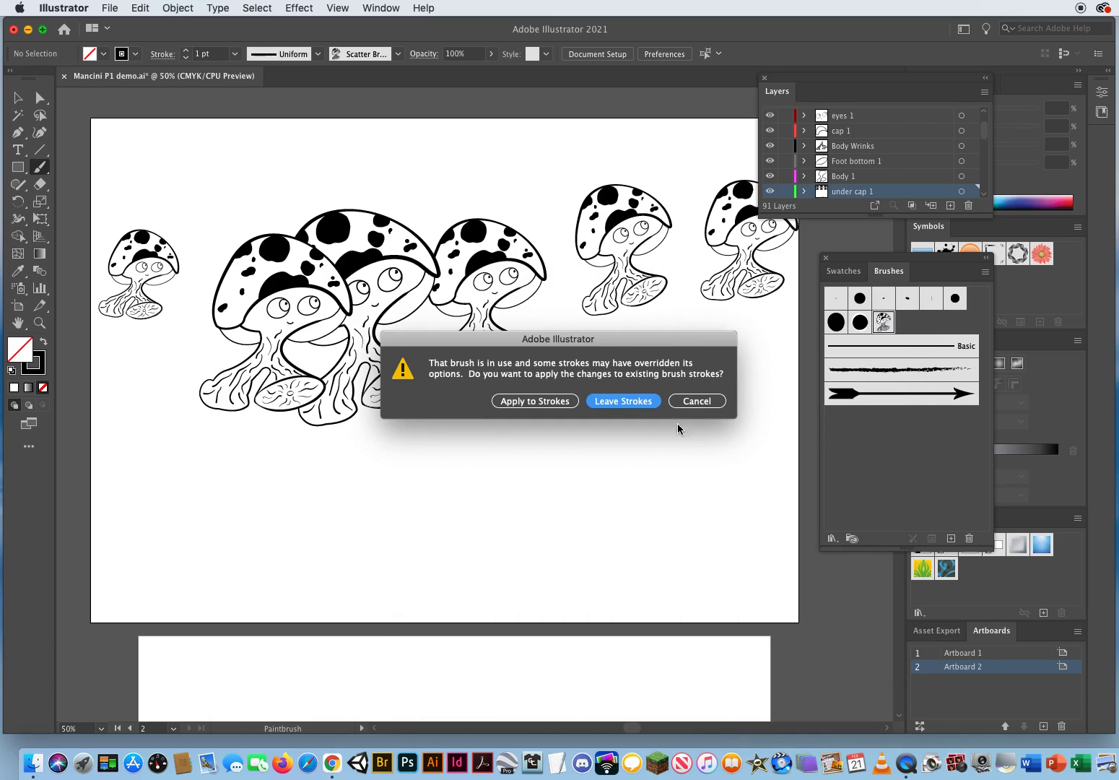
click(549, 408)
click(538, 403)
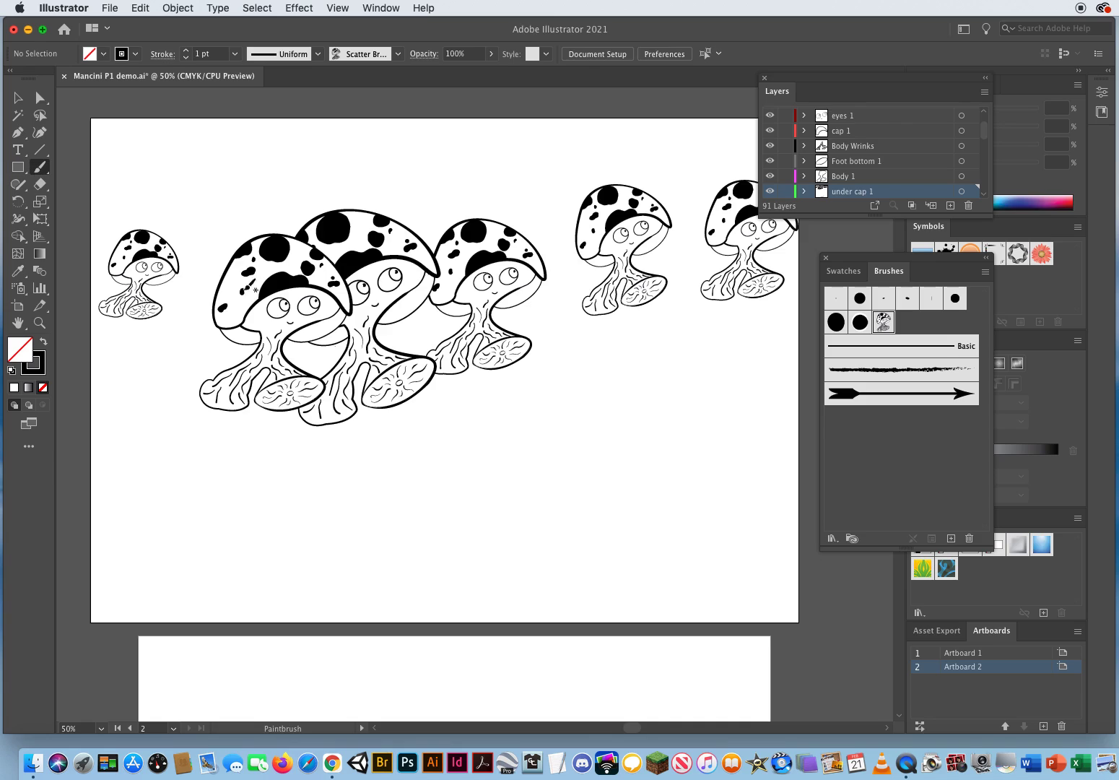
- Try mushroom strokes across the artboard's middle from left to right and lower down from right to left, undoing the second
drag(116, 440, 766, 429)
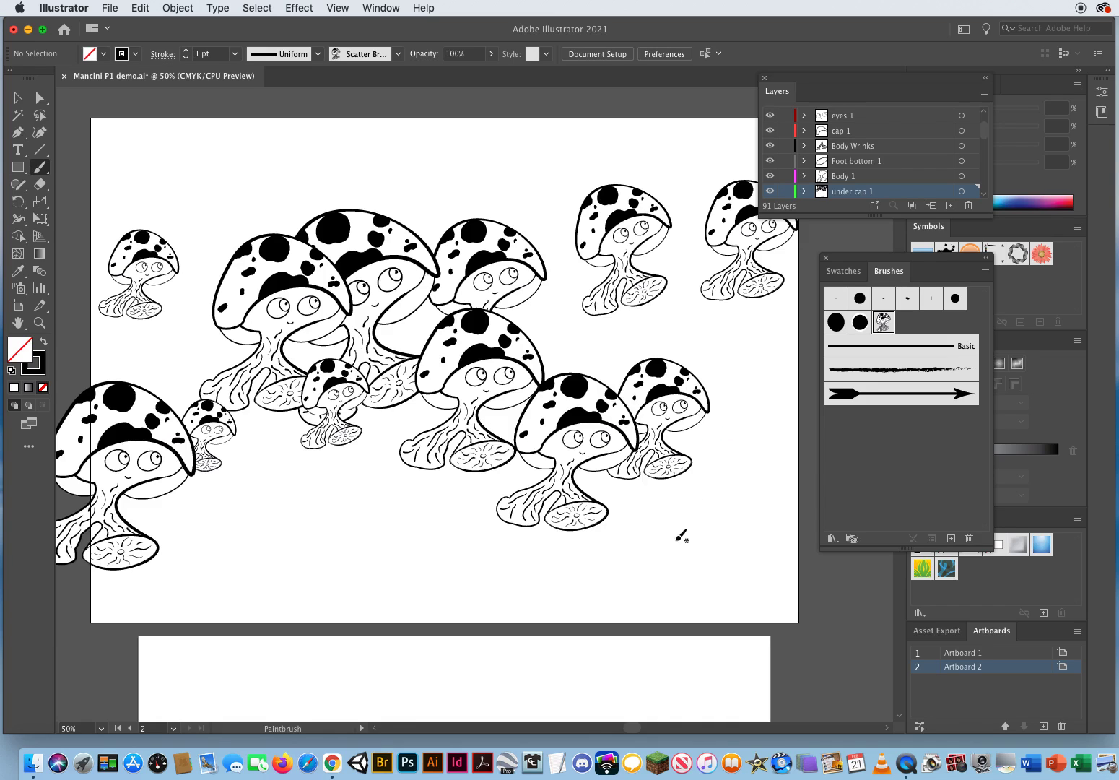
drag(759, 561, 215, 568)
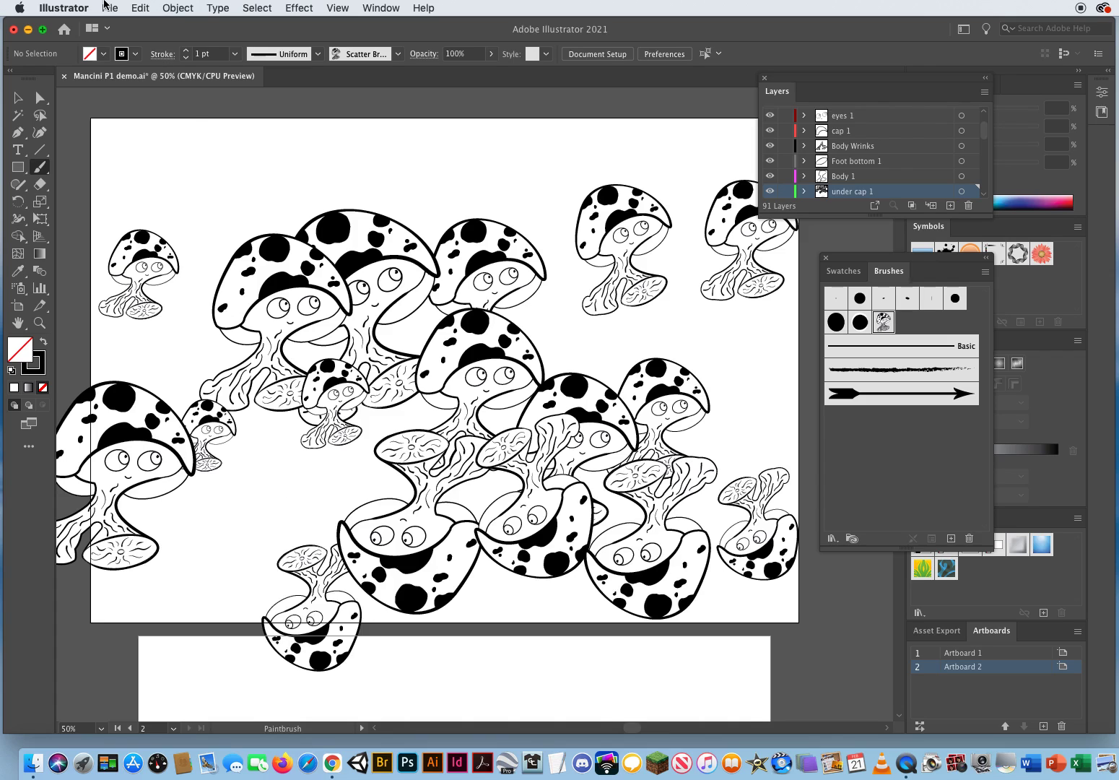
click(141, 8)
click(181, 22)
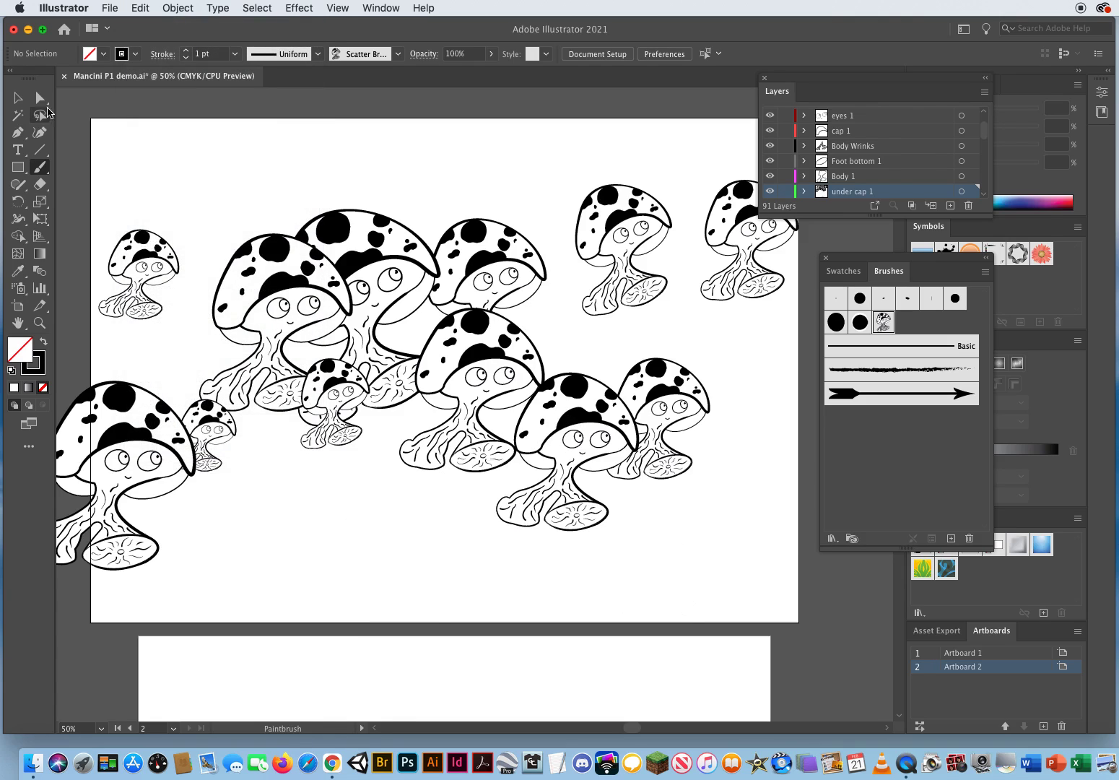
- Delete all the mushroom brush strokes from the artboard
click(18, 97)
drag(126, 158, 716, 525)
key(Delete)
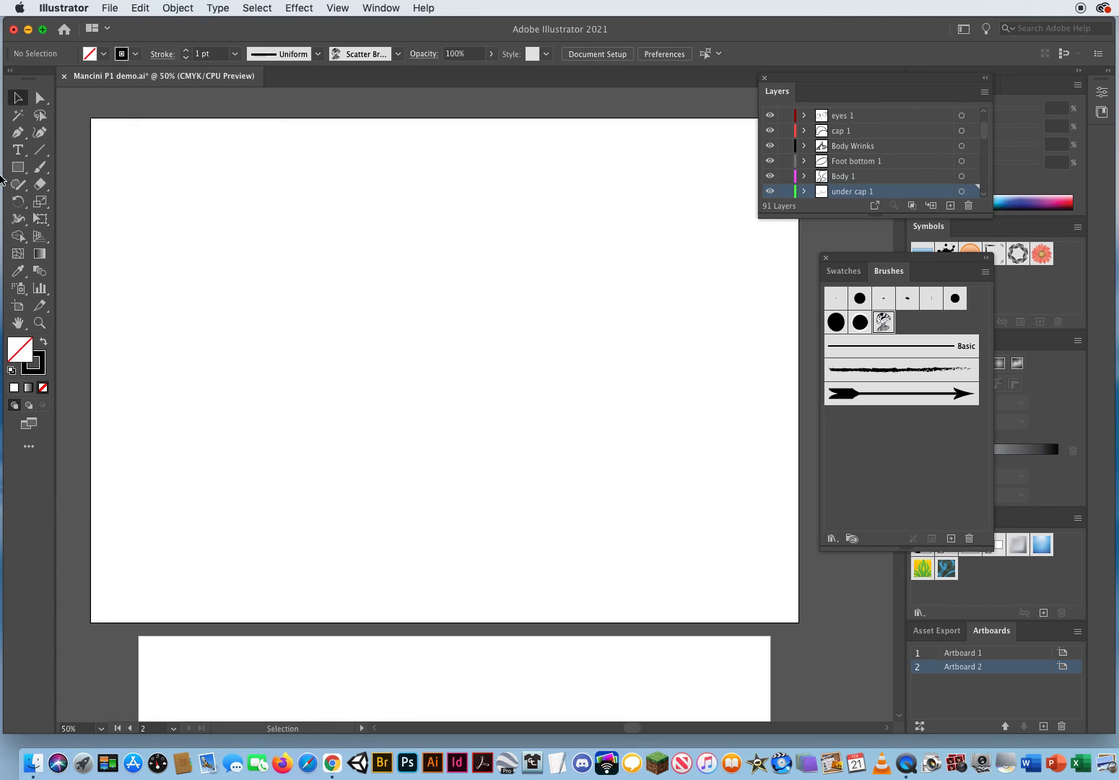
- Paint a horizontal mushroom stroke across the upper part of the artboard and set its stroke weight to 0.5 pt
click(39, 167)
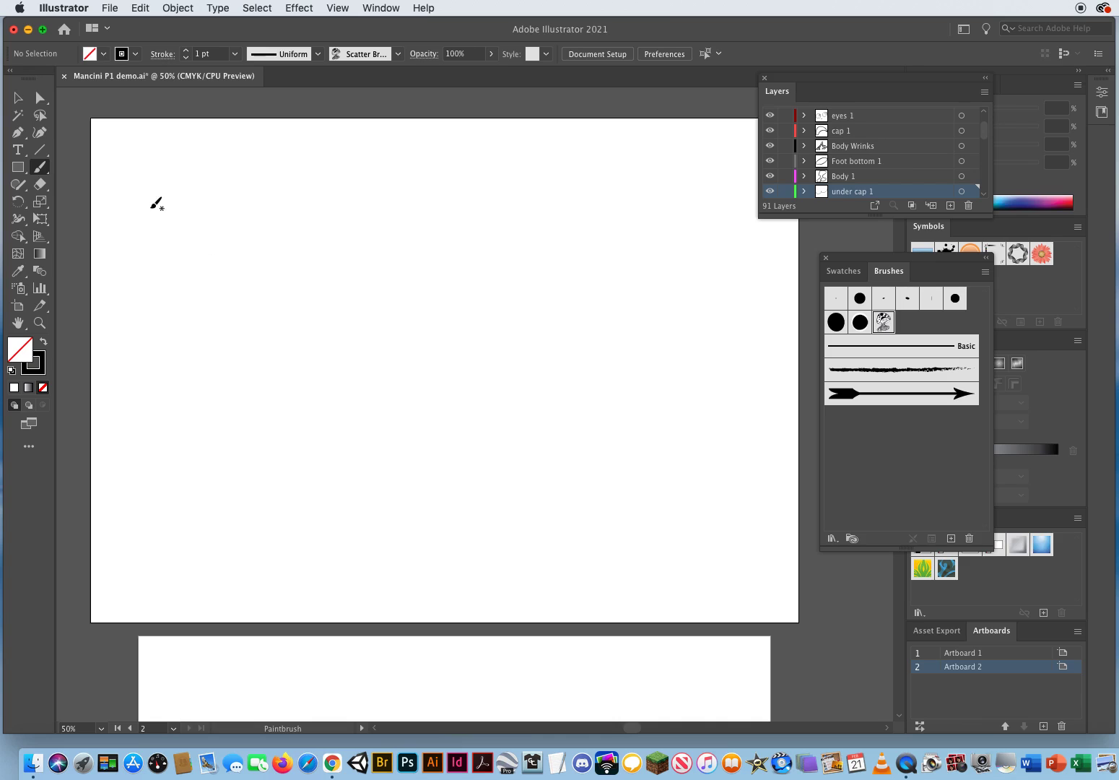
drag(137, 207, 759, 206)
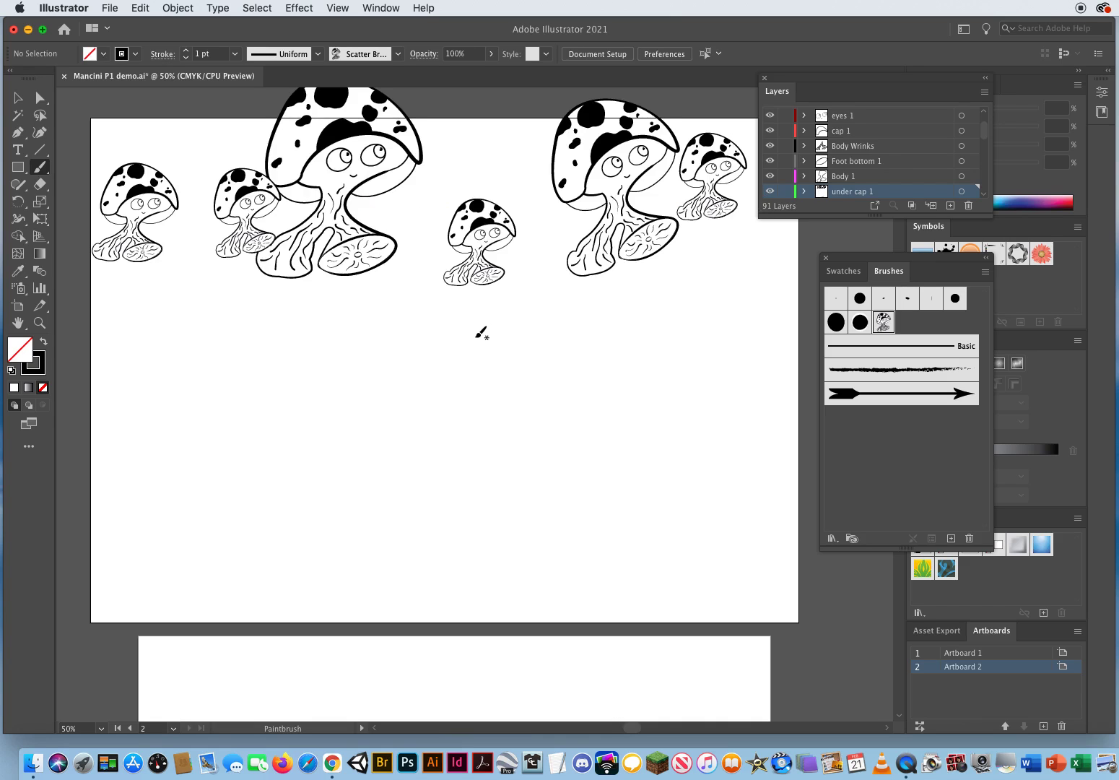
click(18, 95)
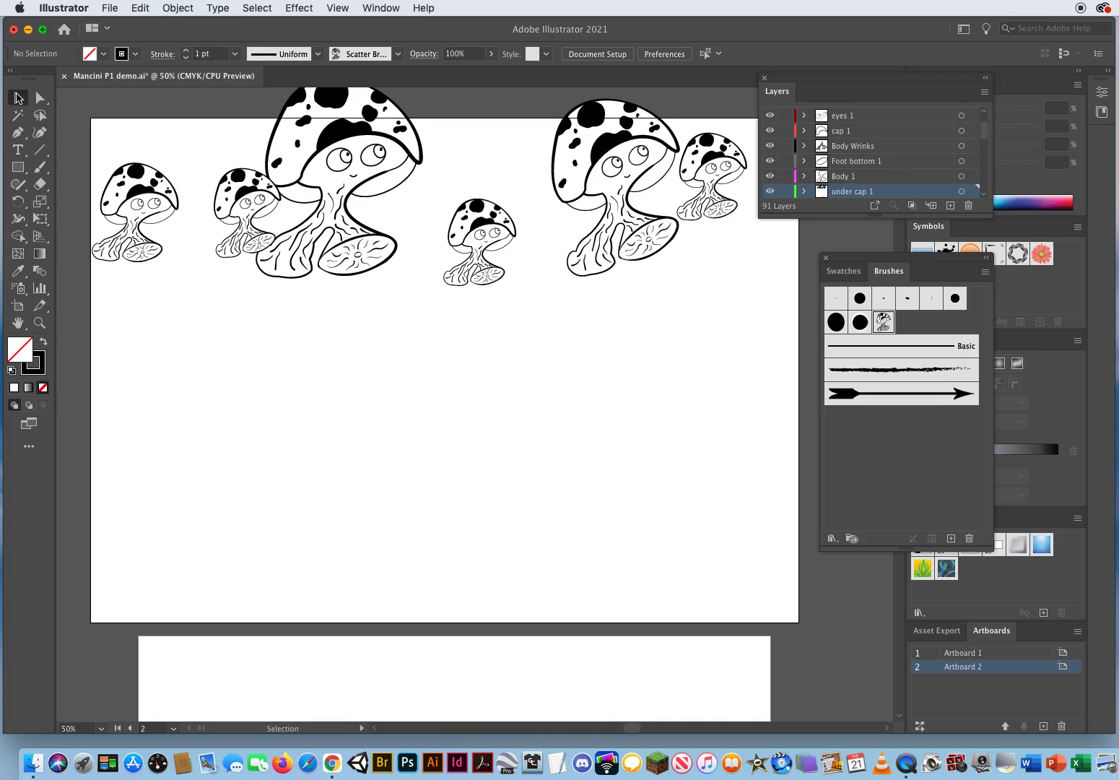
mouse_move(91, 128)
mouse_down()
mouse_move(236, 170)
mouse_move(513, 281)
mouse_up()
click(216, 55)
drag(216, 54, 148, 89)
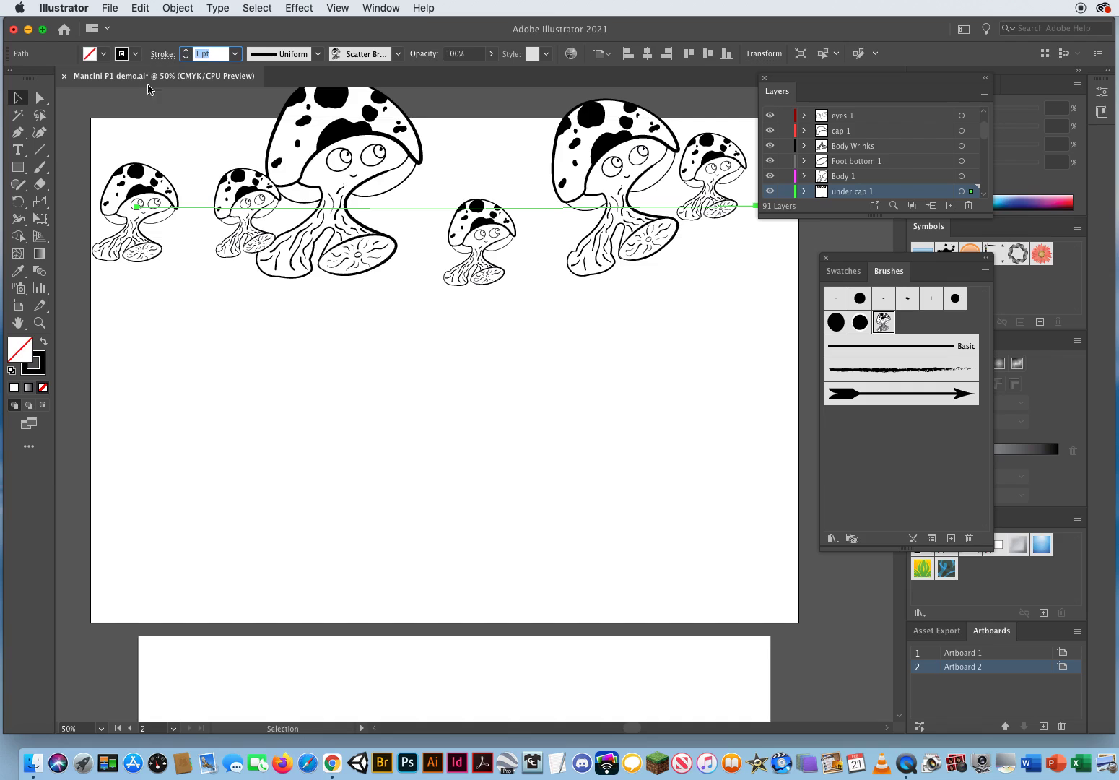
click(234, 54)
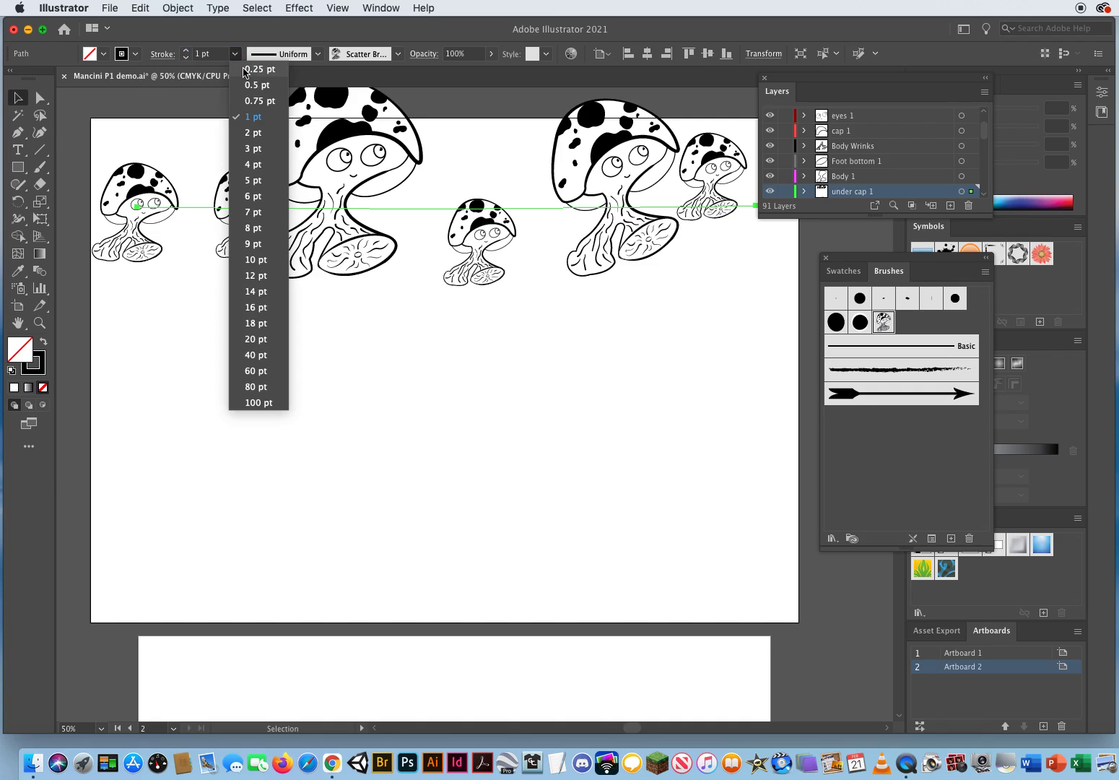
click(254, 85)
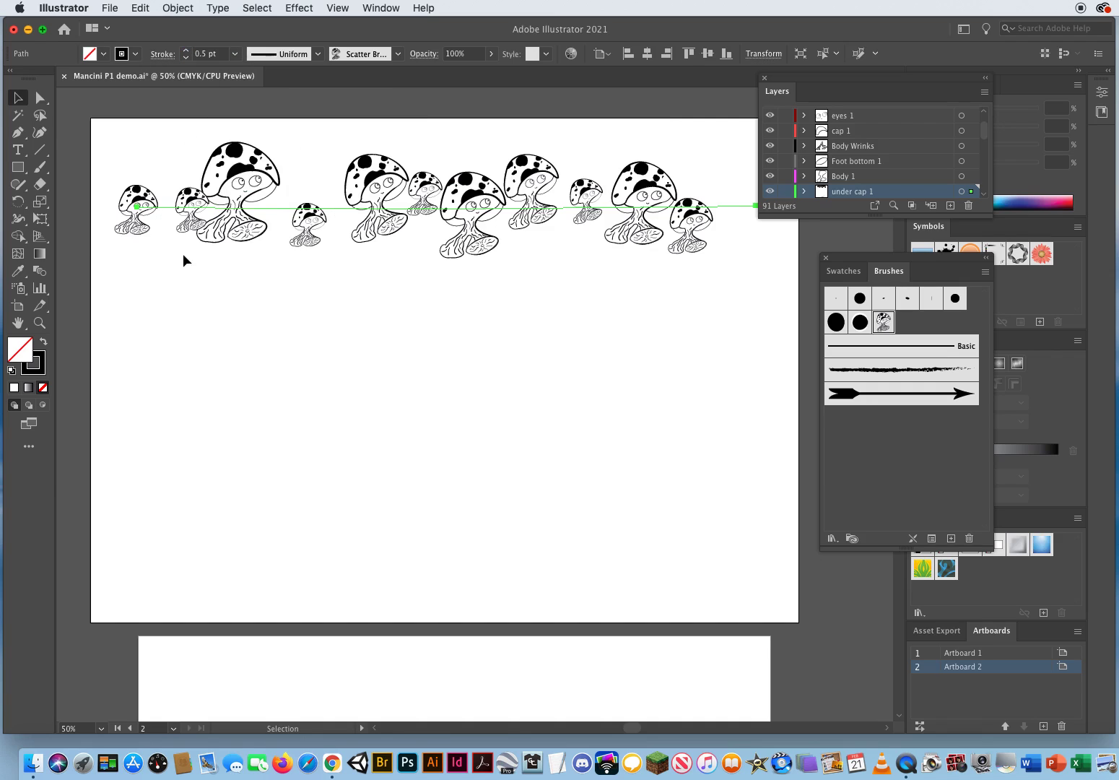
click(182, 253)
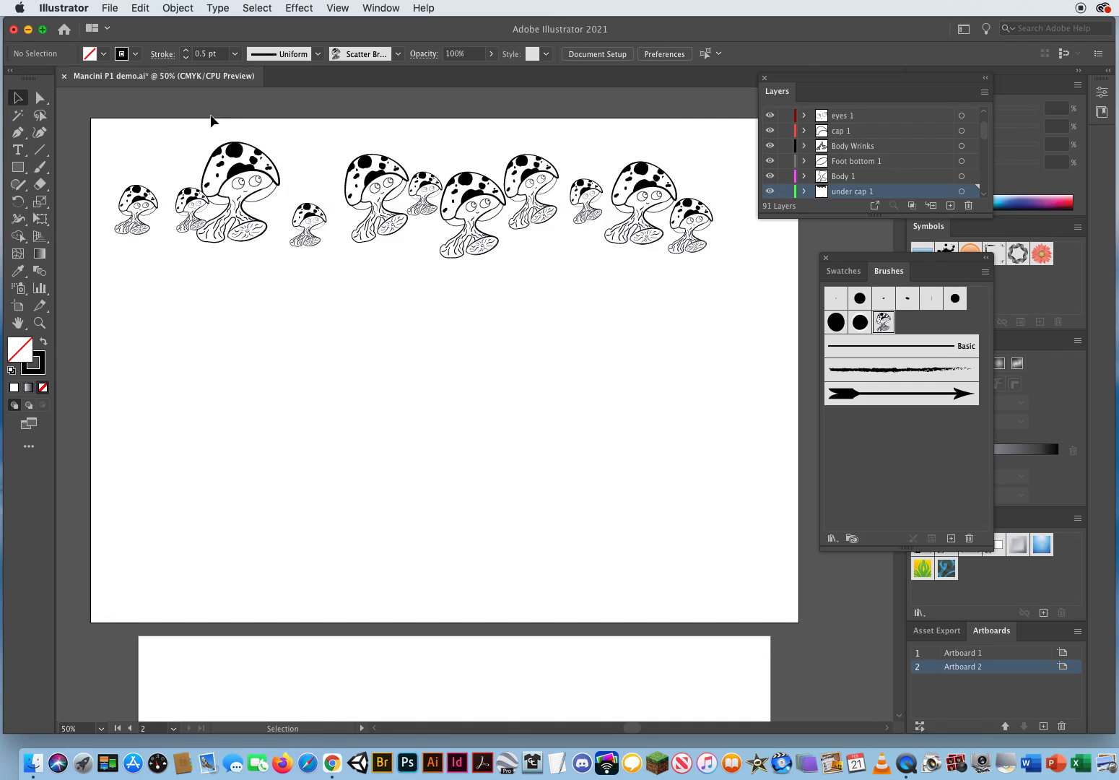
- Set the stroke weight to 0.6 pt and paint two horizontal mushroom strokes just below the first row
click(223, 51)
text(.6)
click(40, 167)
drag(137, 250, 686, 242)
mouse_move(168, 268)
mouse_down()
mouse_move(586, 296)
mouse_move(731, 282)
mouse_up()
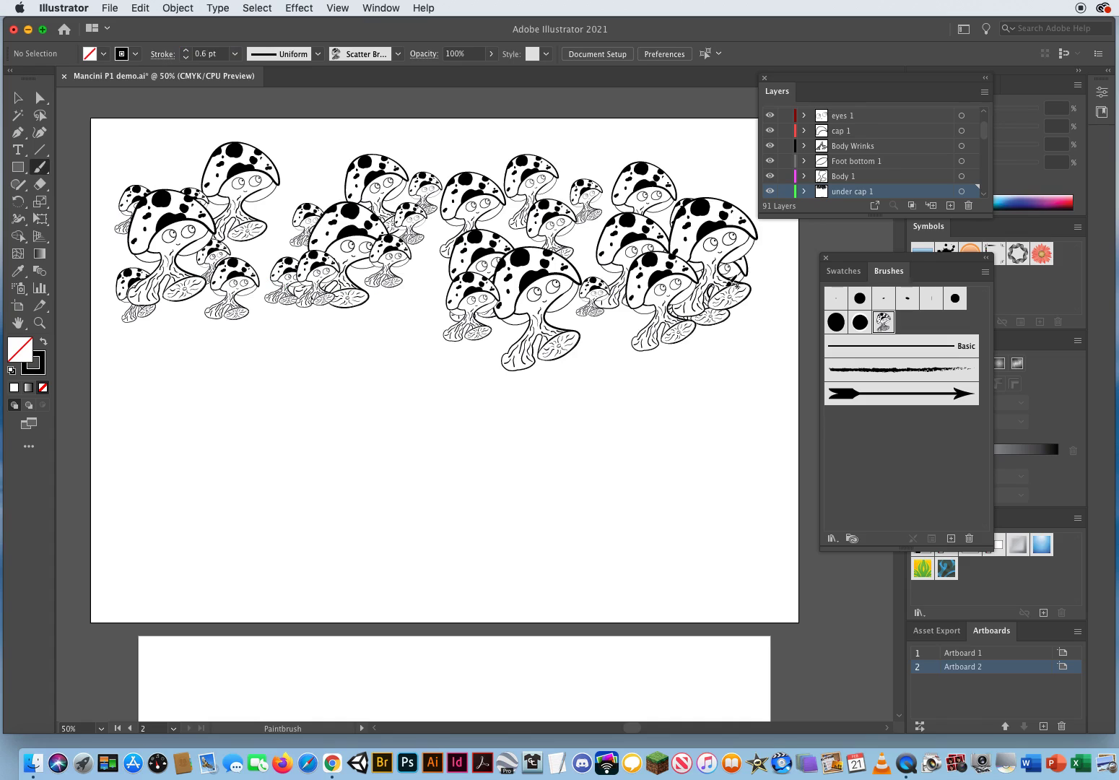
- Set the stroke weight to 0.7 pt and paint two more mushroom rows overlapping below the previous ones
click(209, 53)
text(.7)
drag(140, 307, 764, 302)
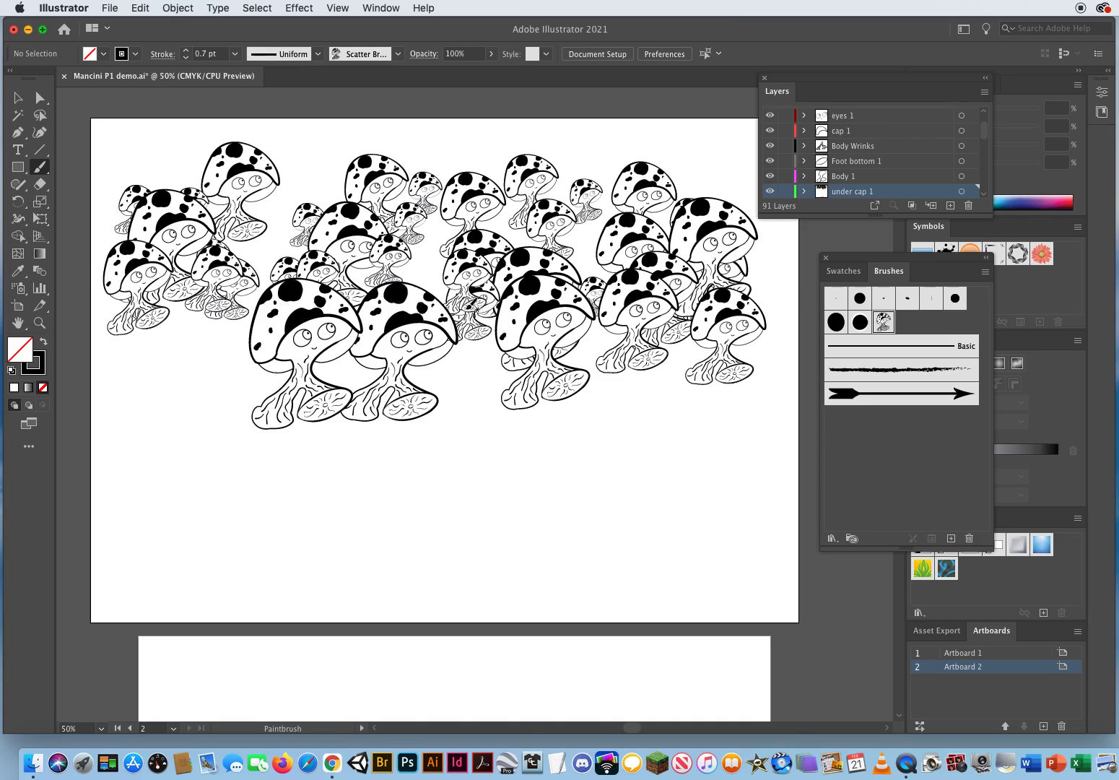
drag(160, 353, 701, 344)
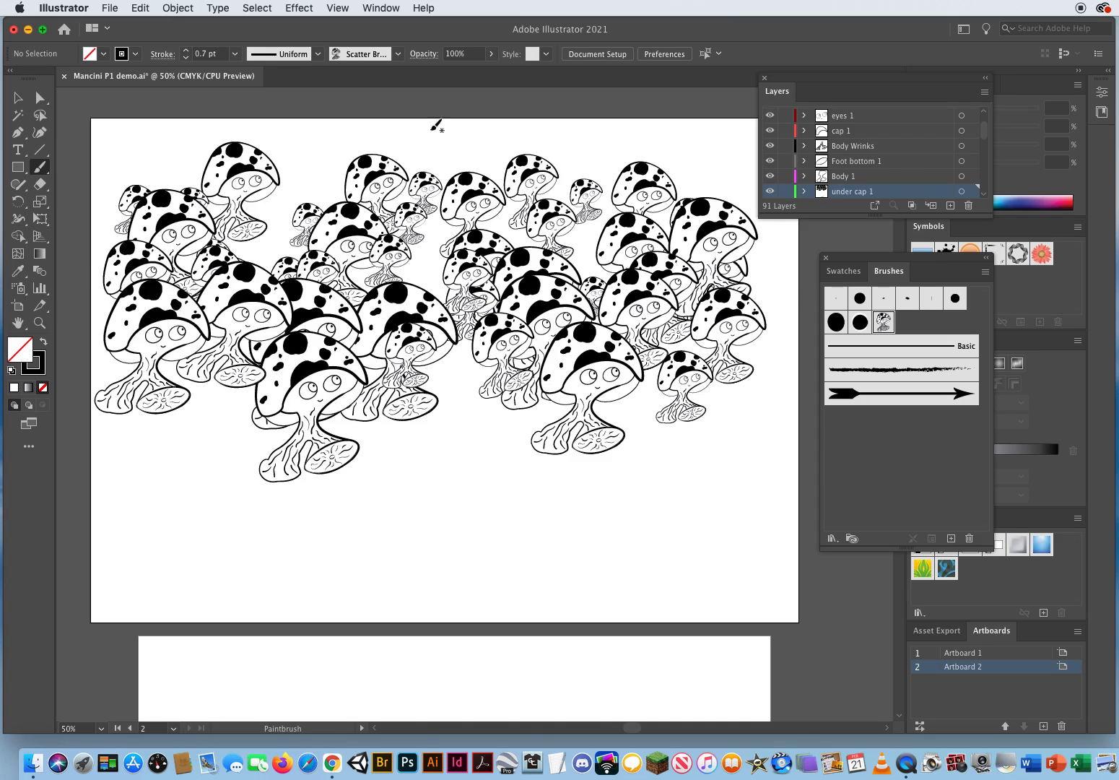
- Set the stroke weight to 0.8 pt and paint mushroom rows across the middle of the artboard, extending past its right edge
click(205, 54)
key(BackSpace)
text(.8)
key(Return)
drag(770, 402, 799, 401)
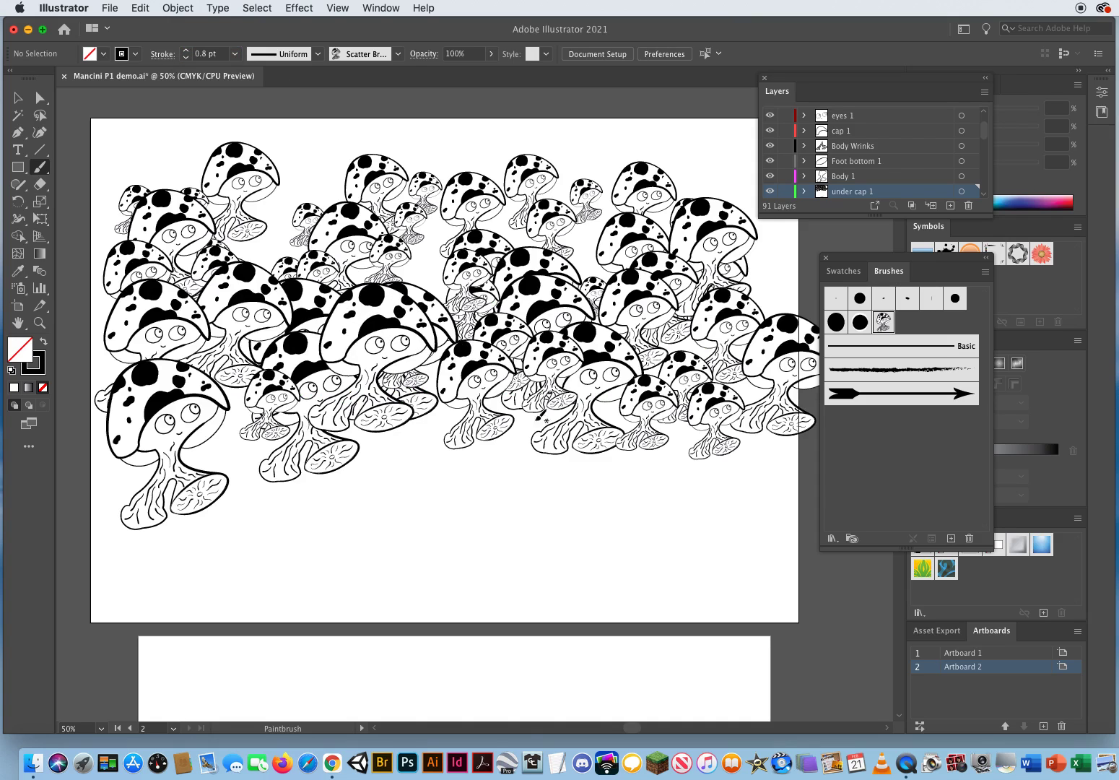
drag(426, 442, 816, 440)
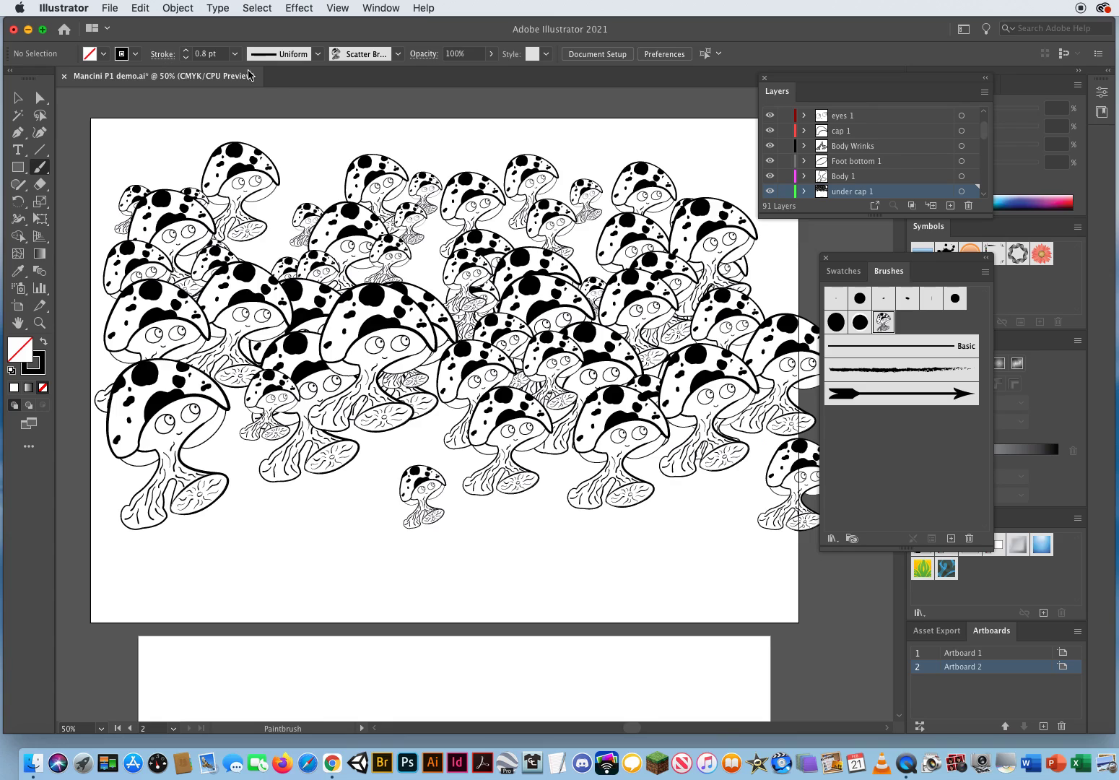
- Set the stroke weight to 0.9 pt and paint mushrooms from left to right just below the artboard's middle
click(206, 53)
key(BackSpace)
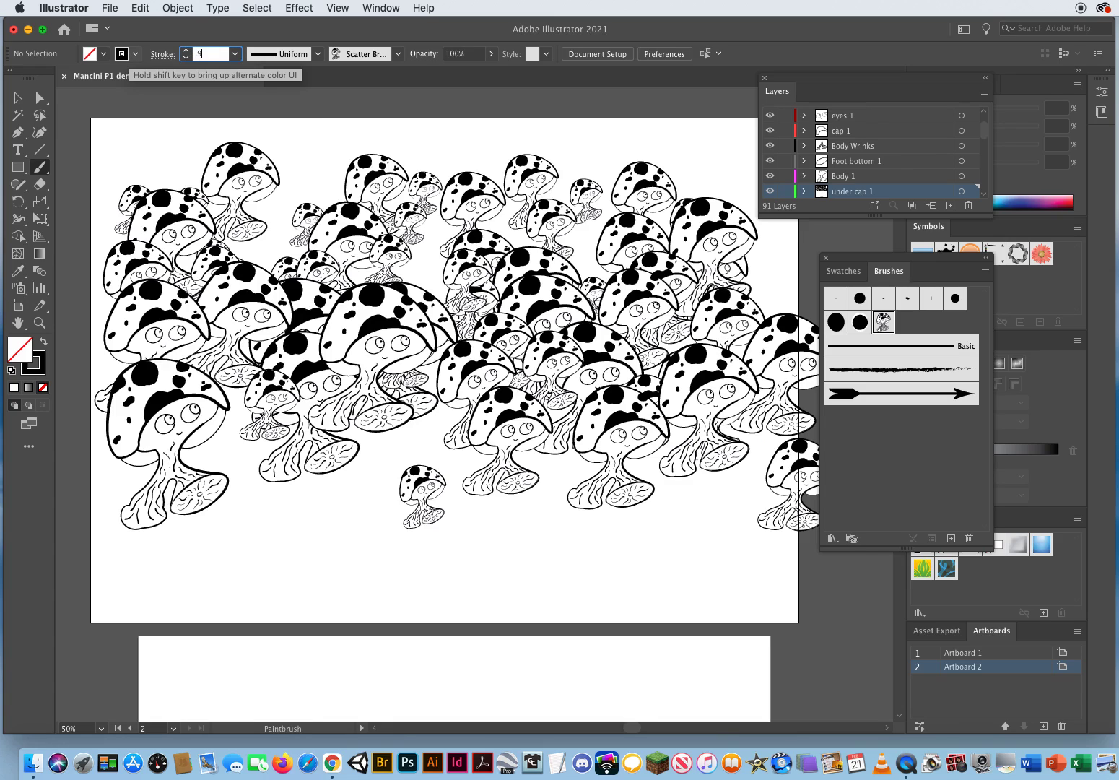
text(.9)
mouse_move(128, 439)
mouse_down()
mouse_move(153, 435)
mouse_move(410, 429)
mouse_move(744, 446)
mouse_up()
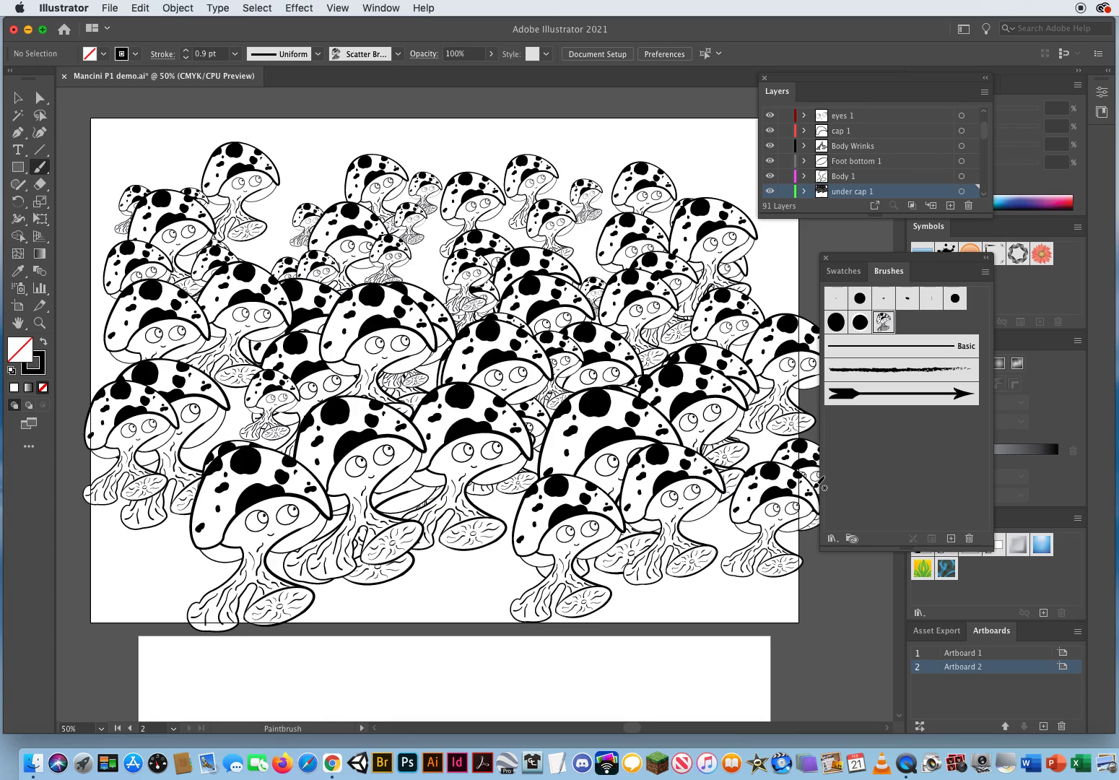
- Set the stroke weight to 1 pt and paint a mushroom row across the lower part of the artboard
click(223, 55)
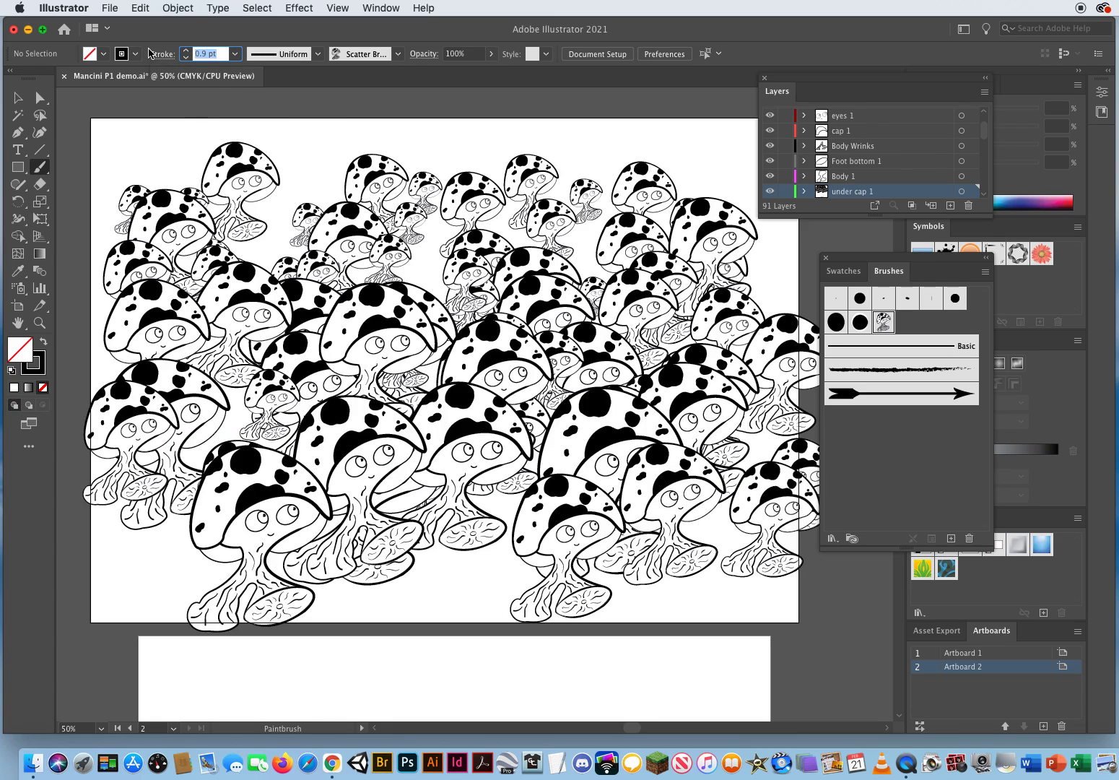
text(1)
key(Return)
drag(127, 512, 843, 516)
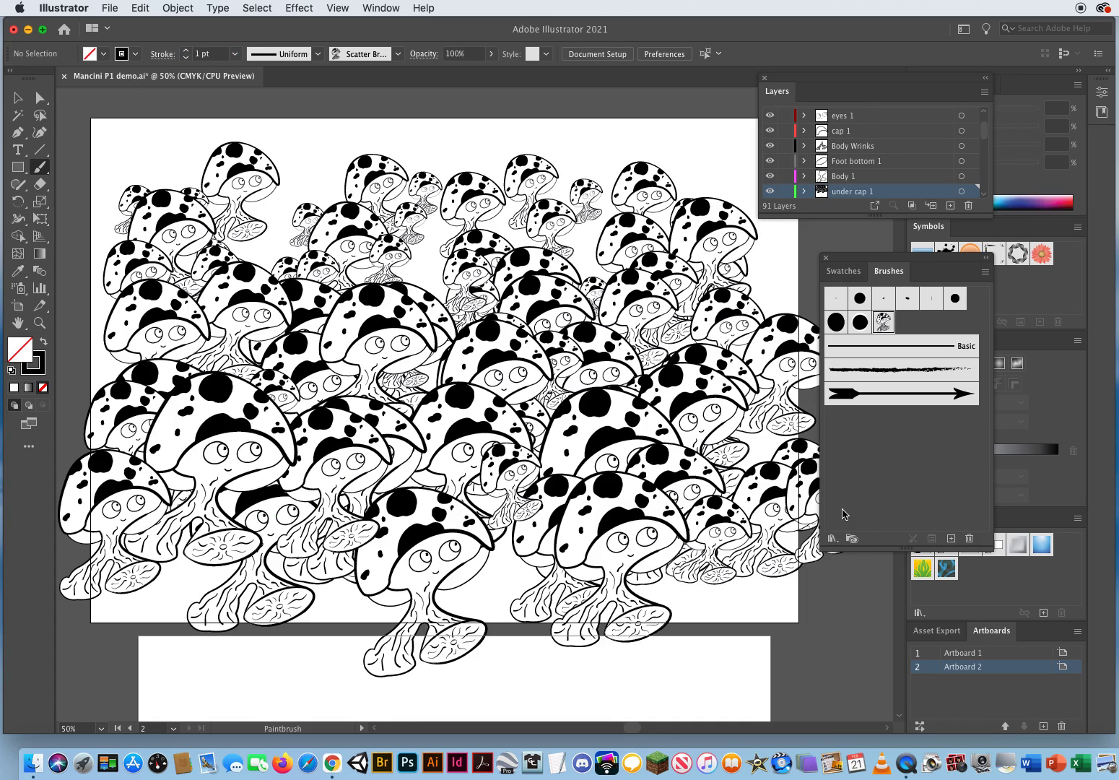
- Set the stroke weight to 1.25 pt and paint several overlapping mushroom strokes along the bottom of the artboard
click(224, 54)
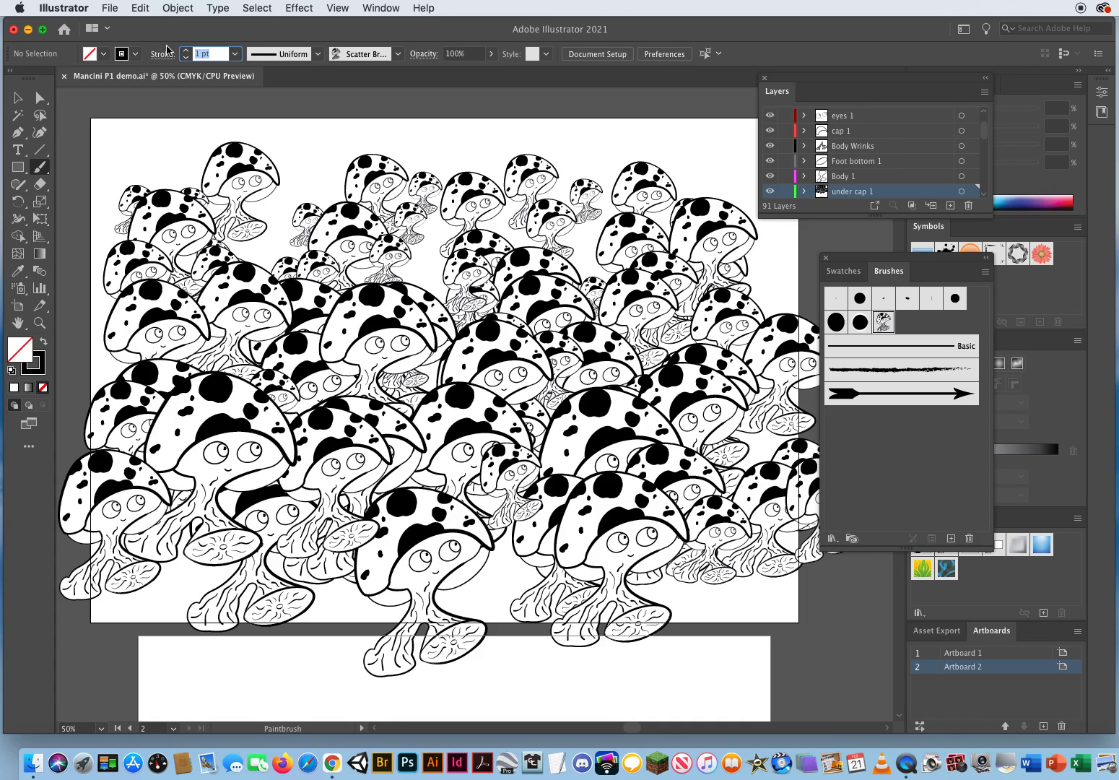
text(1.25)
drag(97, 561, 831, 548)
drag(443, 578, 821, 571)
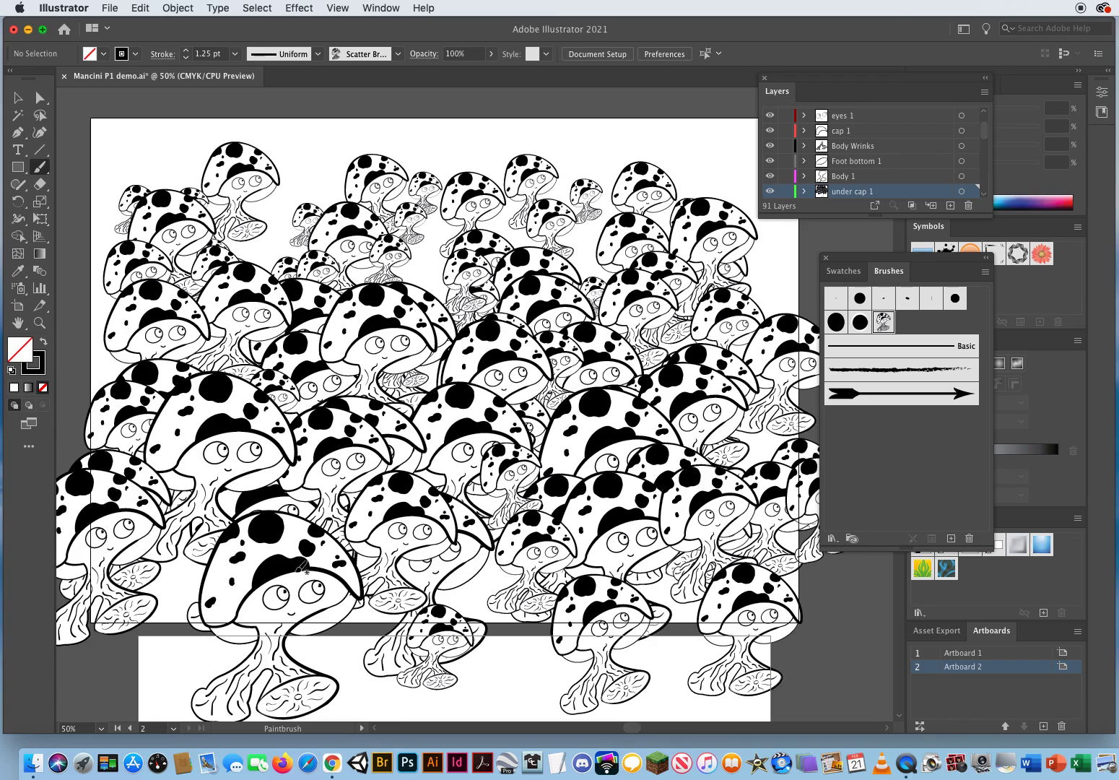
drag(295, 572, 797, 563)
drag(154, 582, 811, 572)
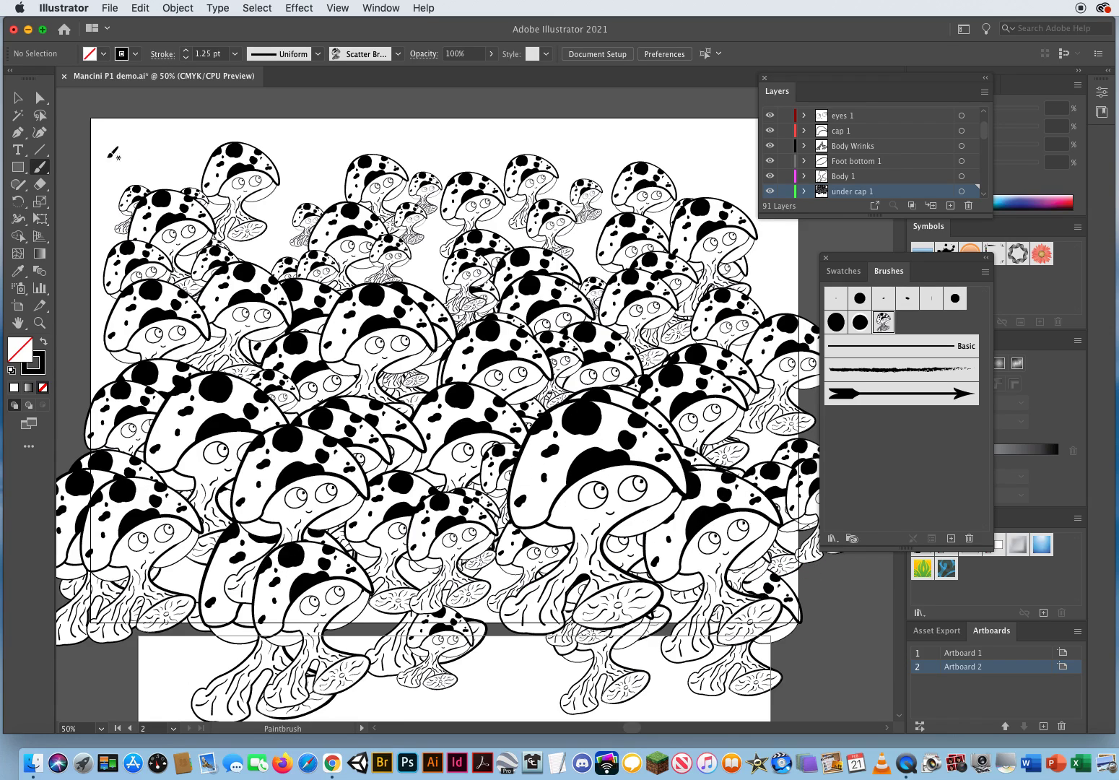
- Draw a rectangle with black fill and no stroke covering the whole artboard with the mushroom crowd
click(20, 99)
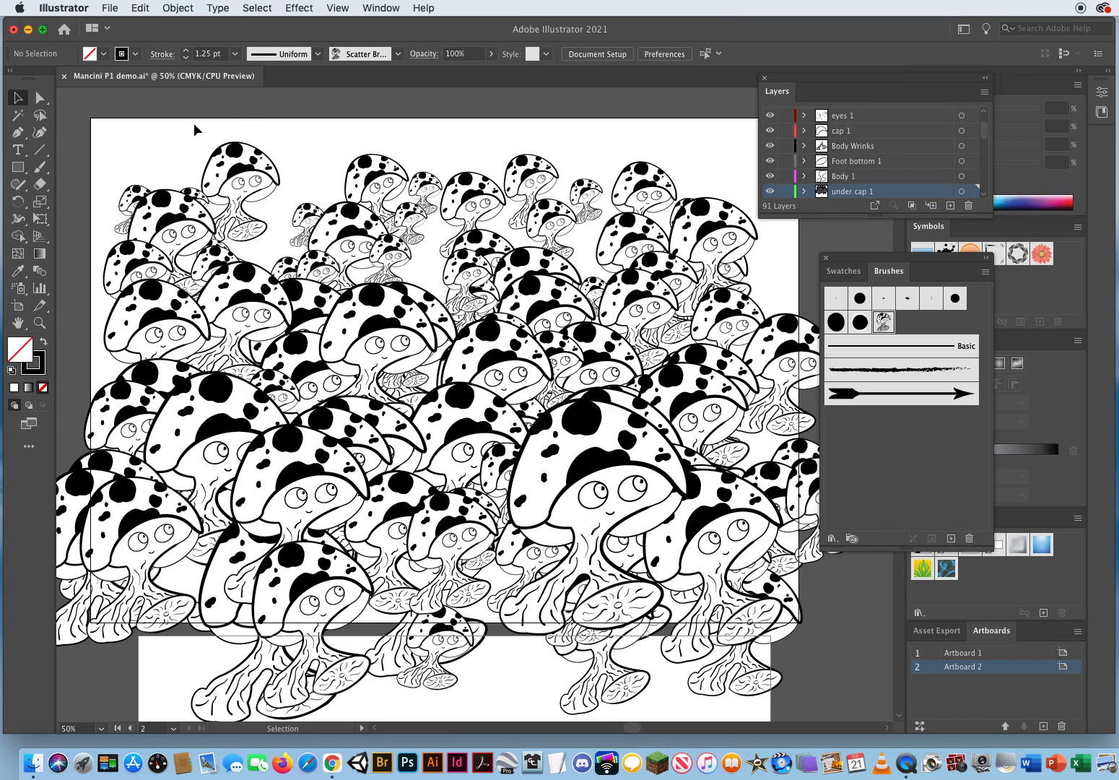
click(18, 167)
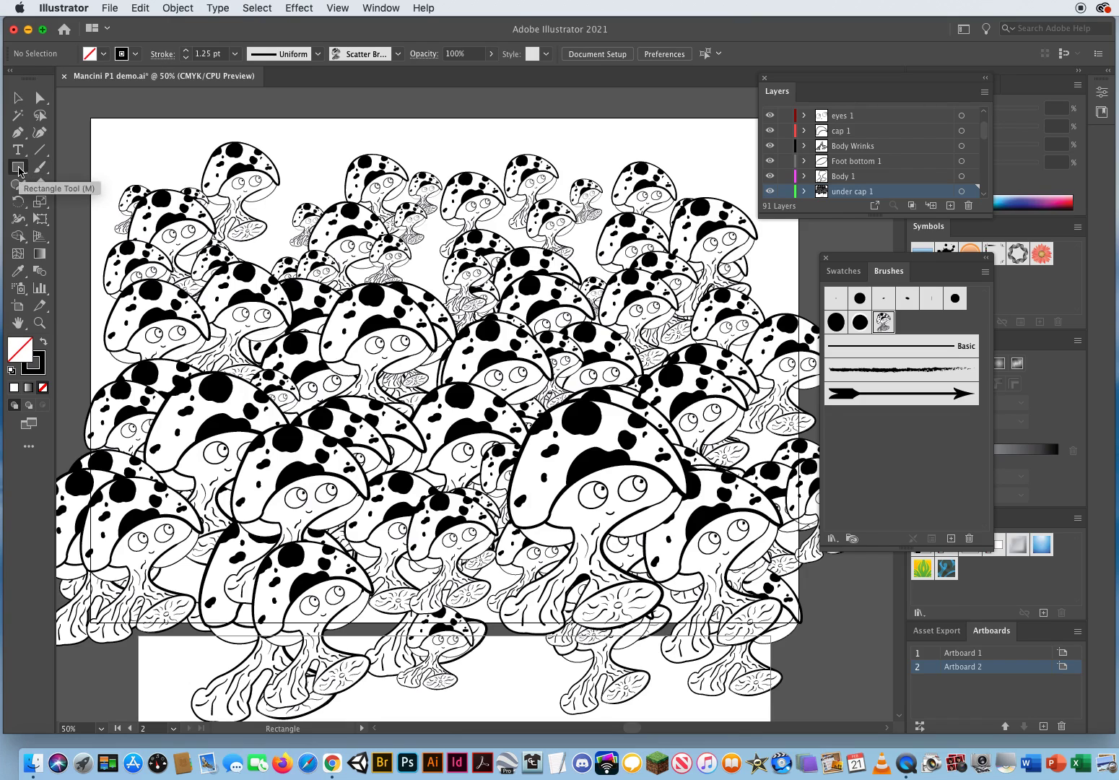
click(43, 341)
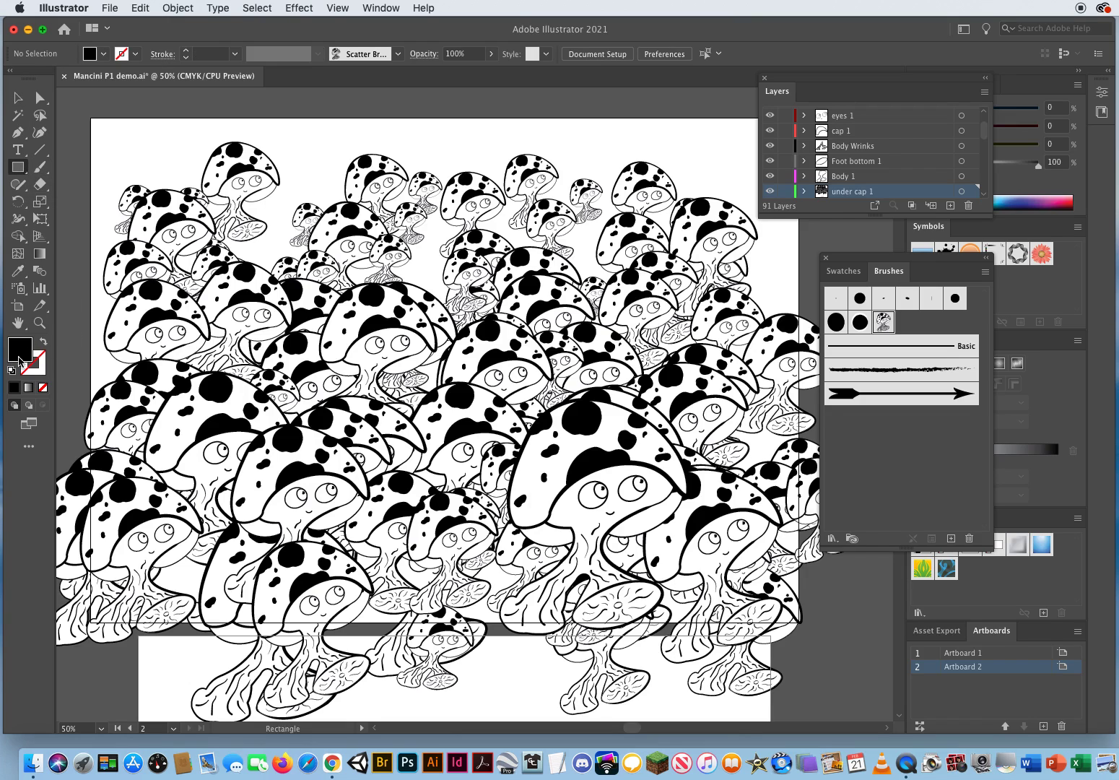
drag(94, 121, 797, 621)
- Send the black rectangle to the back, behind the mushroom crowd, and deselect it
click(176, 8)
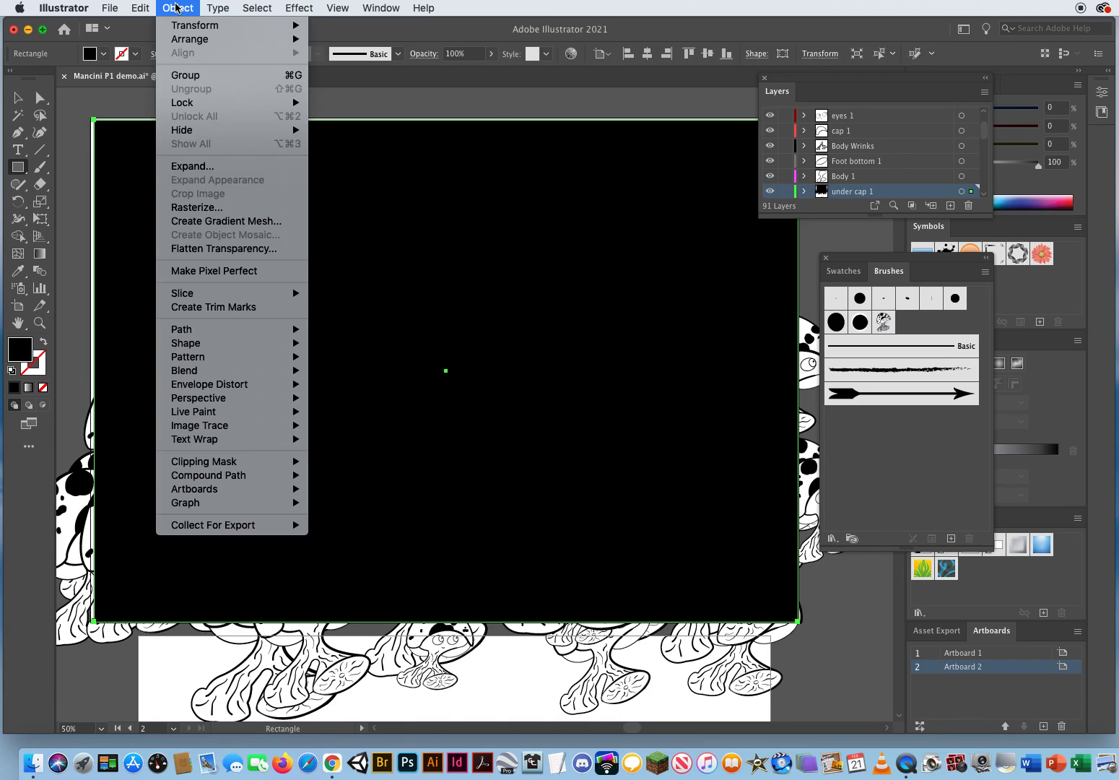
mouse_move(179, 40)
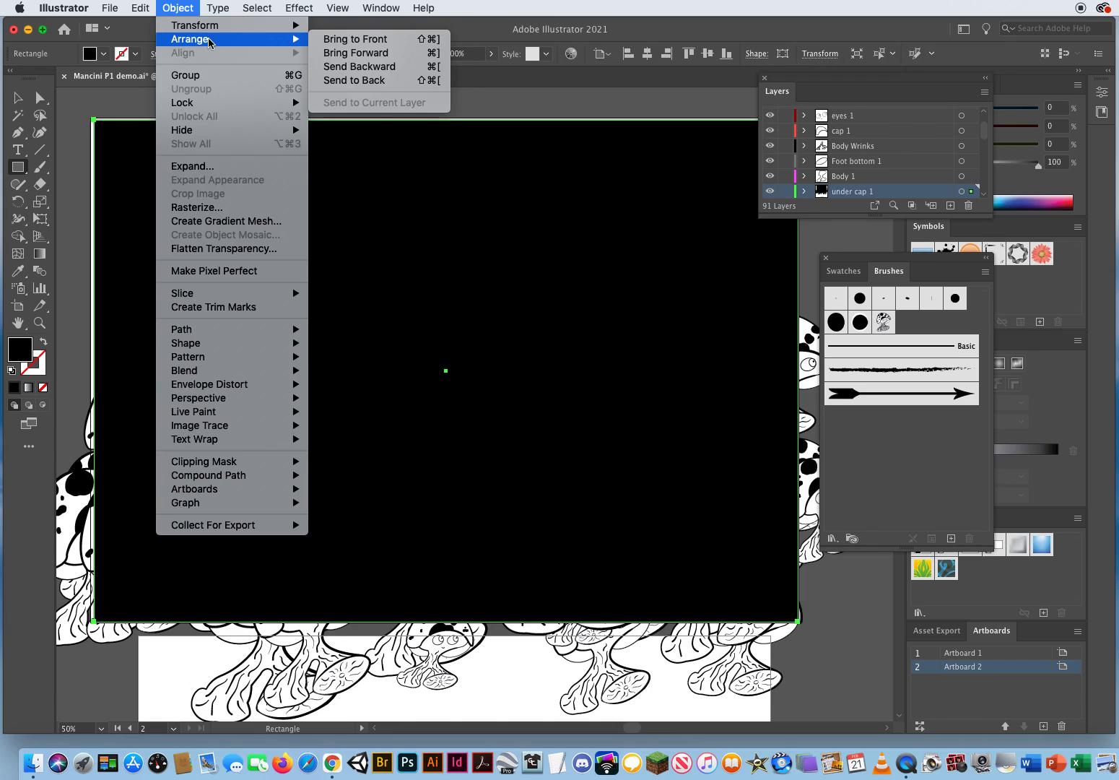
click(348, 82)
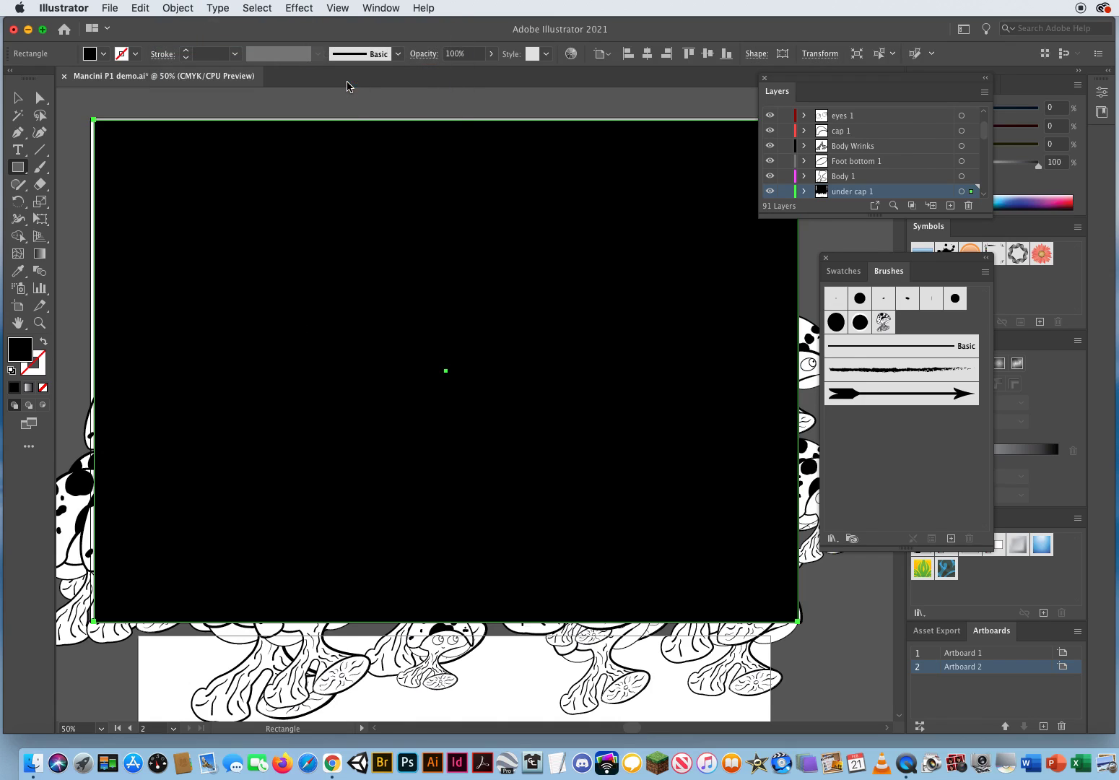
click(19, 99)
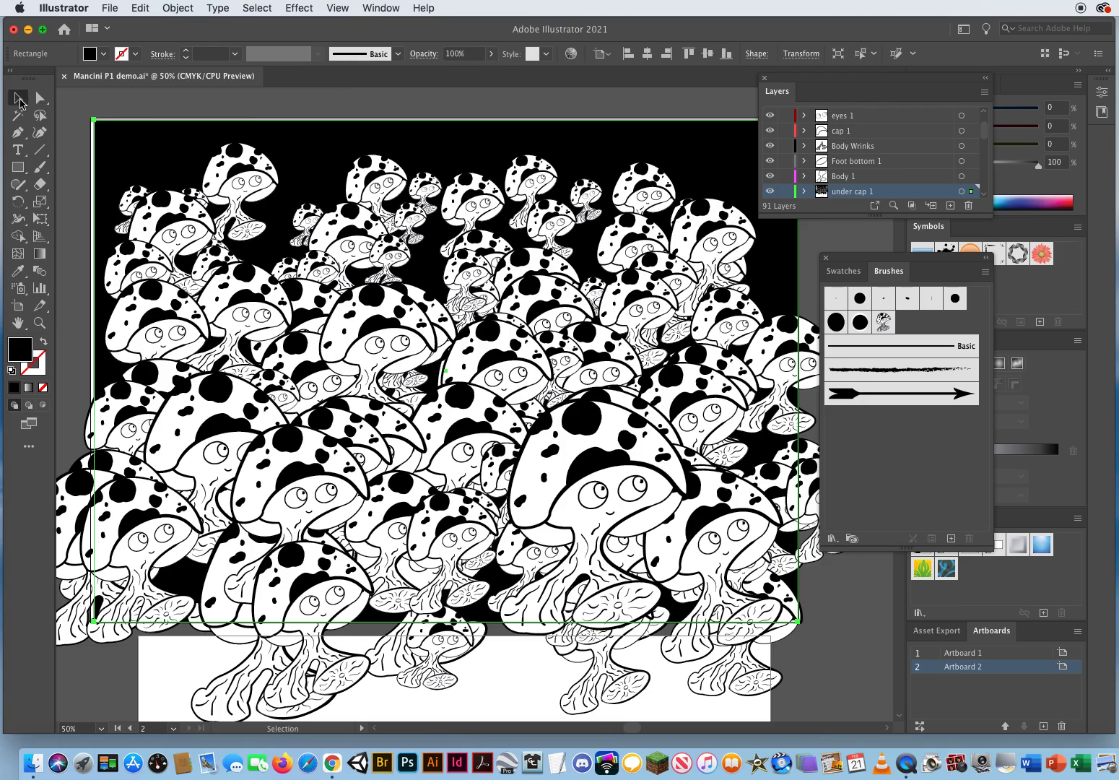
click(80, 108)
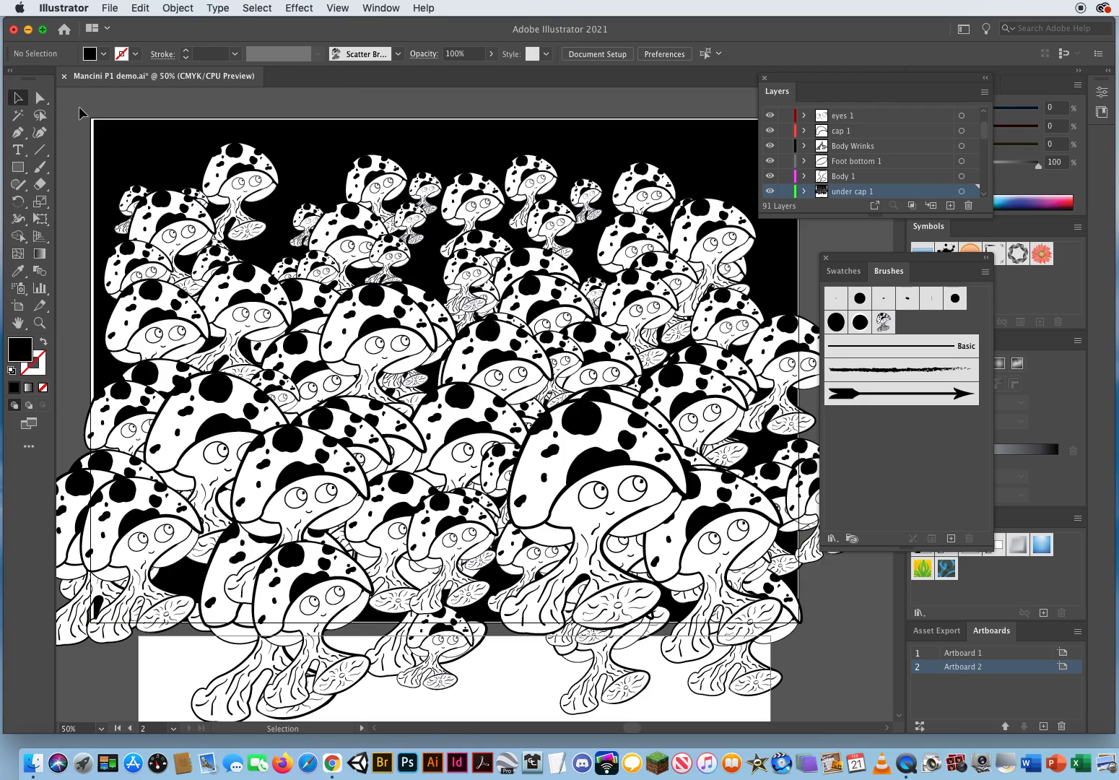
- Delete all the mushrooms and the black rectangle from the artboard and move the Brushes panel over the empty artboard
drag(80, 109, 805, 592)
key(Delete)
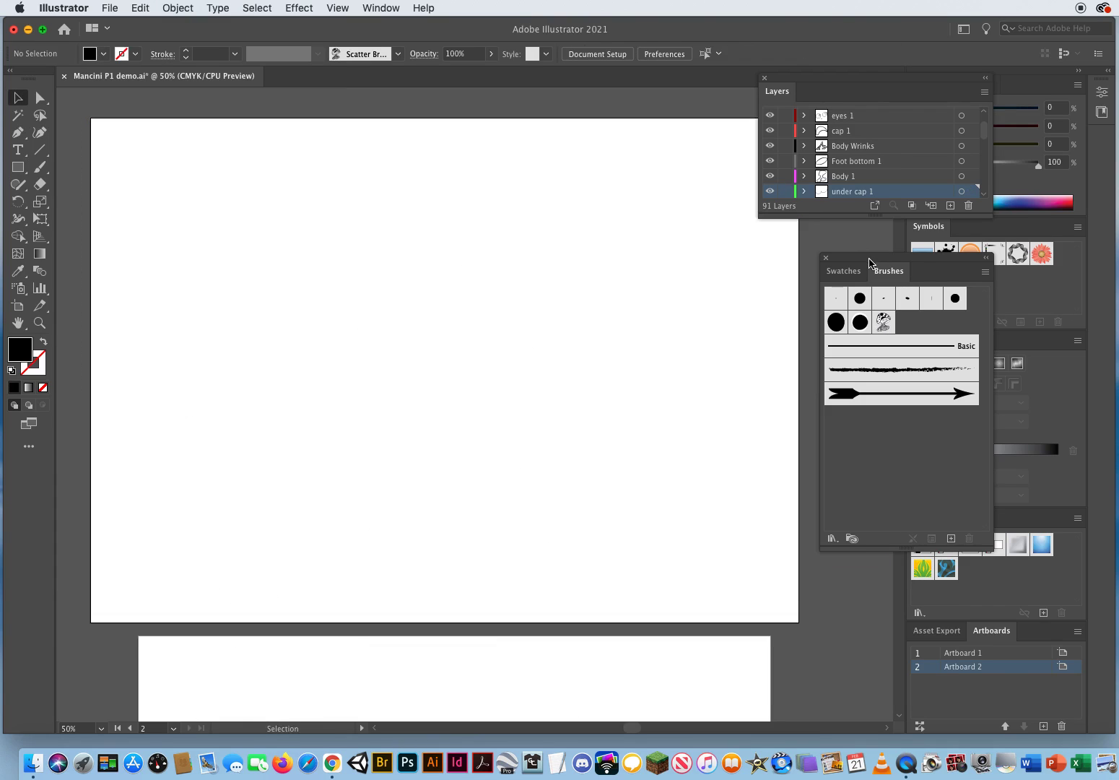
mouse_move(870, 263)
mouse_down()
mouse_move(566, 190)
mouse_move(442, 220)
mouse_move(409, 250)
mouse_up()
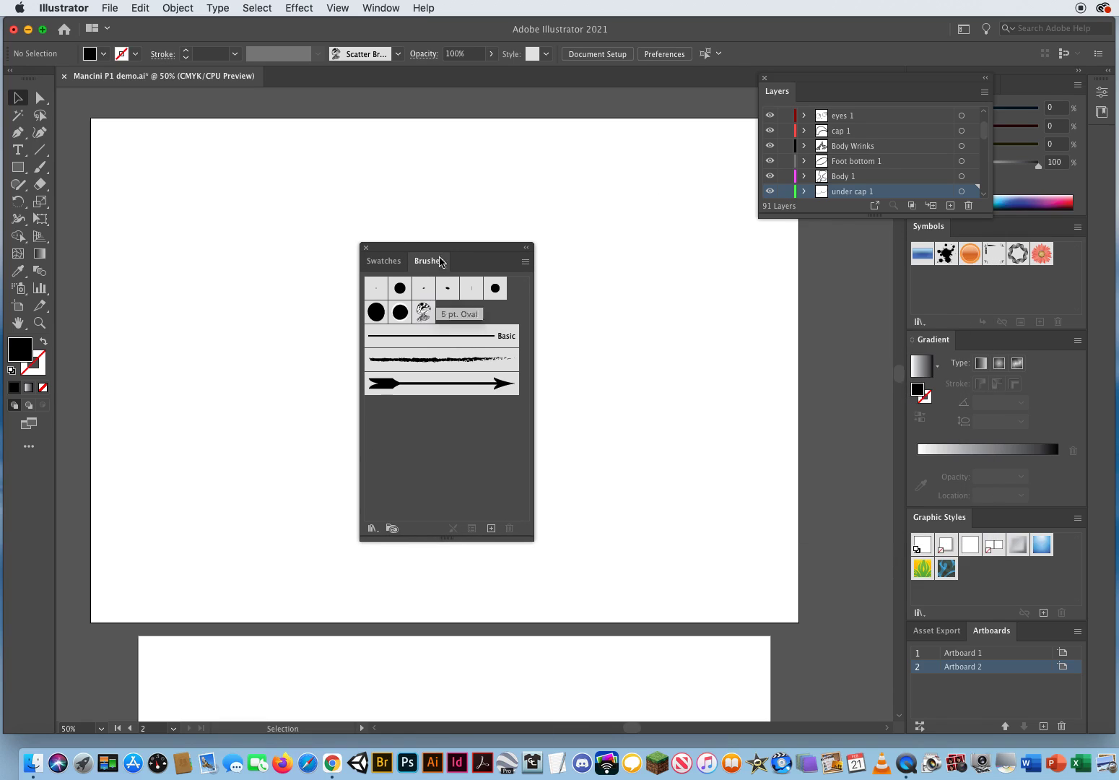
drag(391, 245, 520, 243)
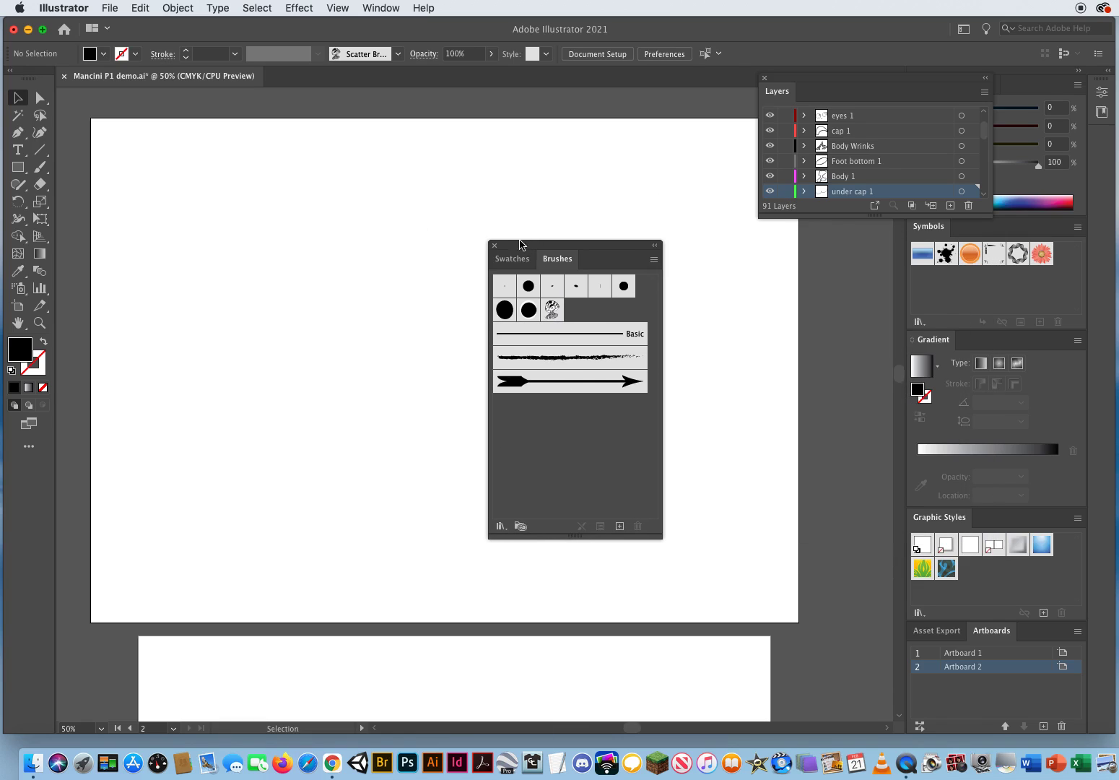
- Create a new Tabloid document, 11 x 17 in portrait with CMYK color, and move the Brushes panel off its artboard
click(109, 8)
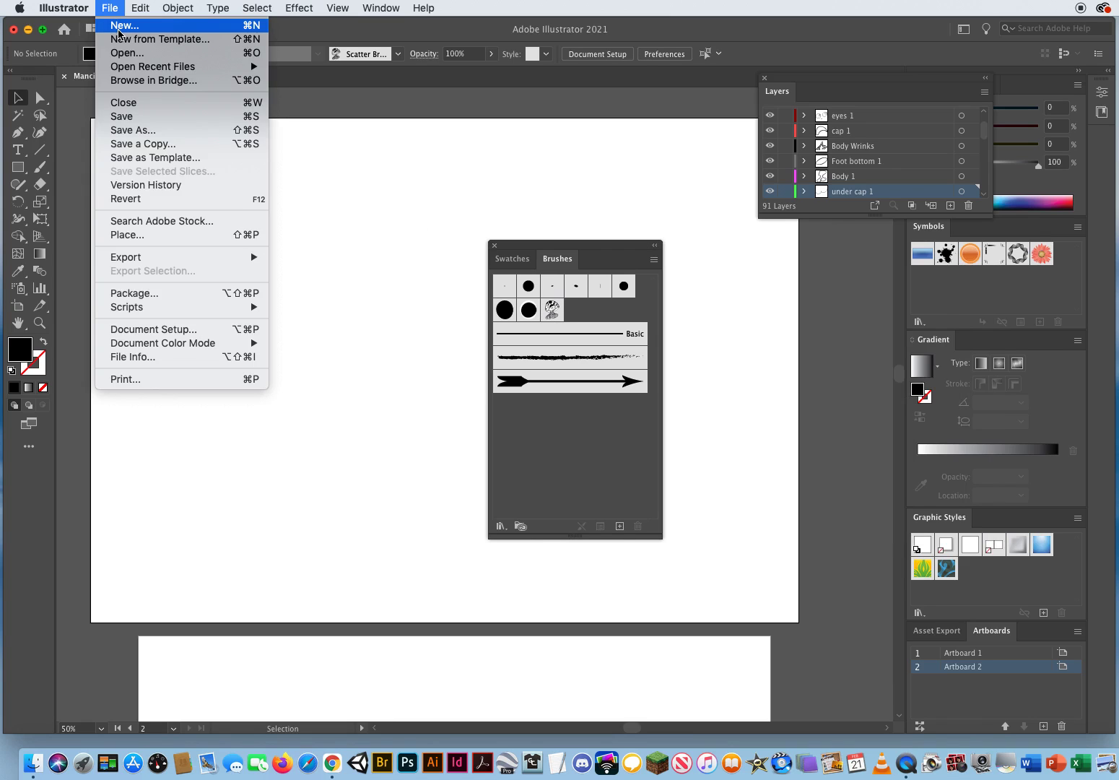
click(121, 26)
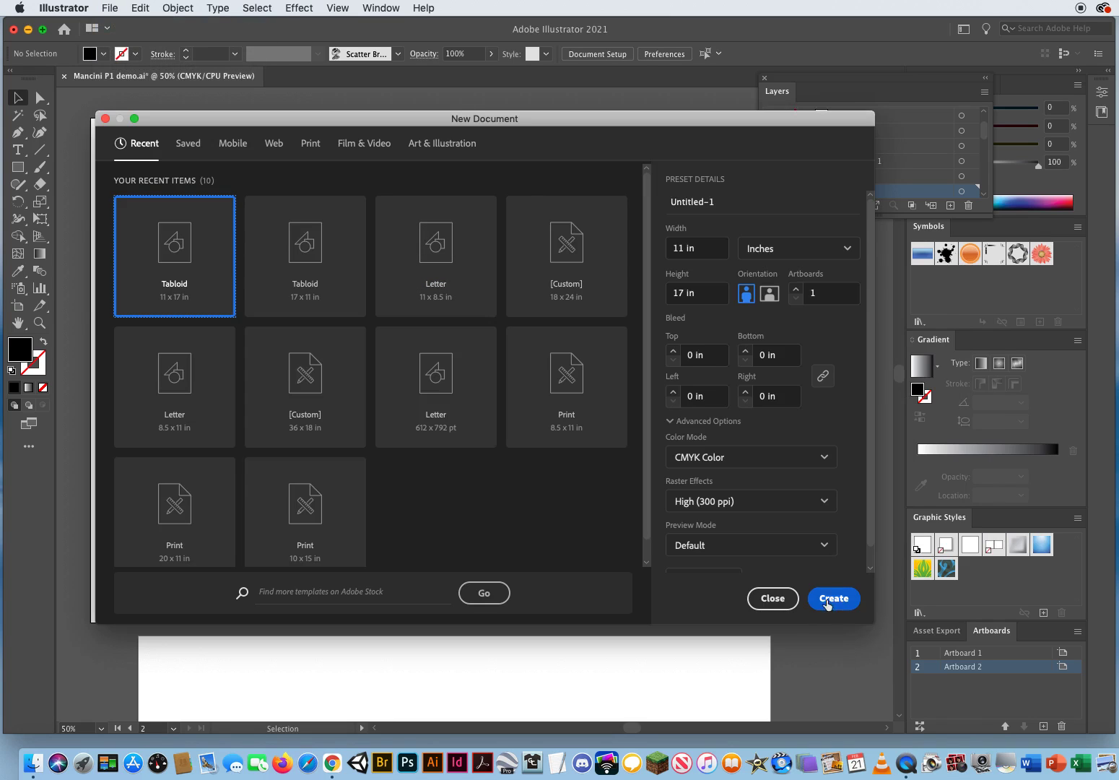
click(832, 598)
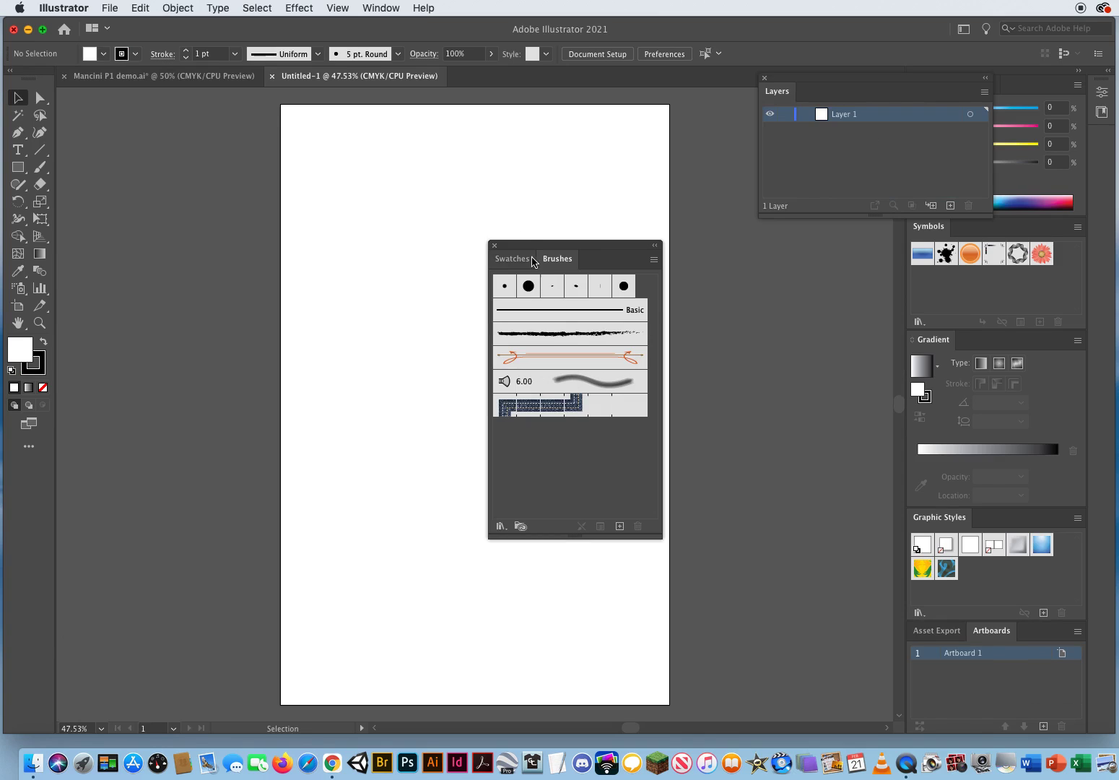
drag(528, 246, 740, 254)
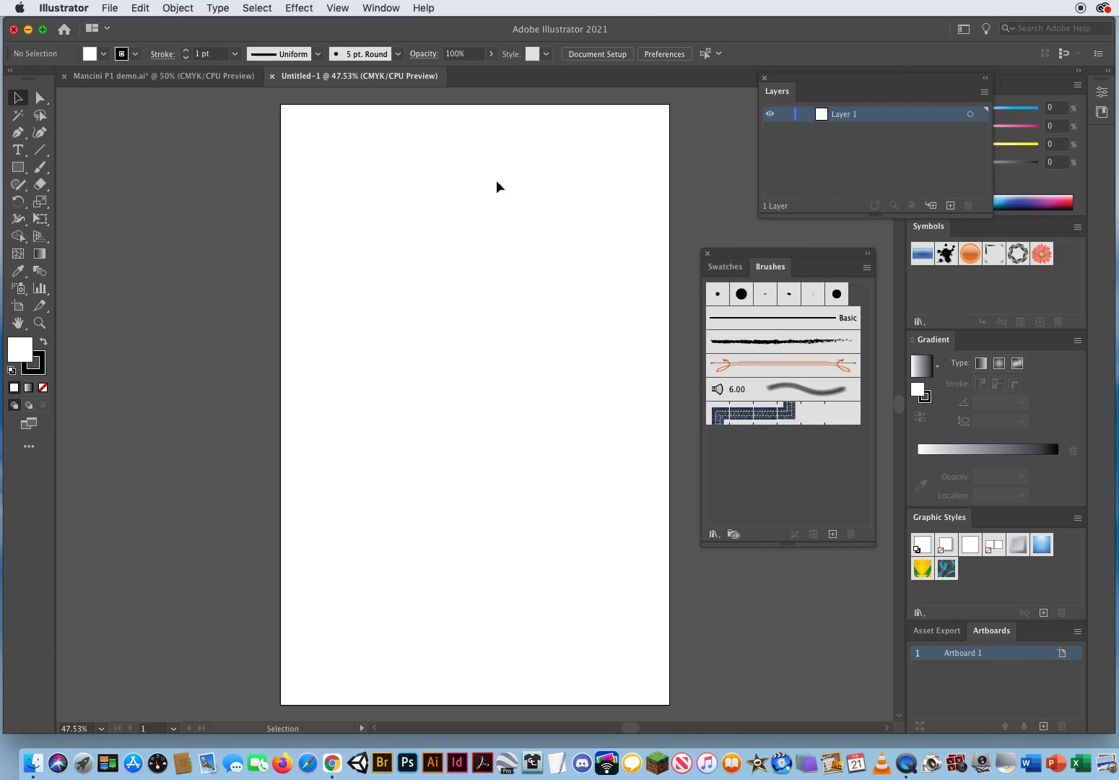
- Compare the brushes available in the mushroom document with those in the new untitled document
click(185, 79)
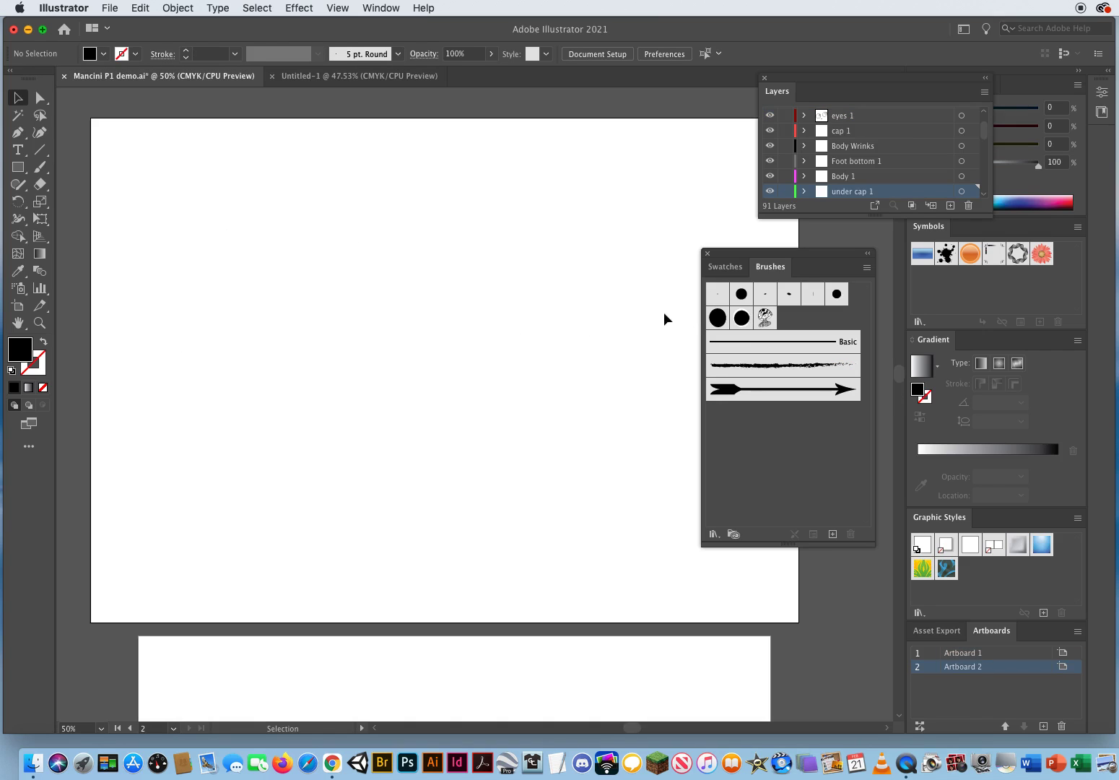
click(340, 80)
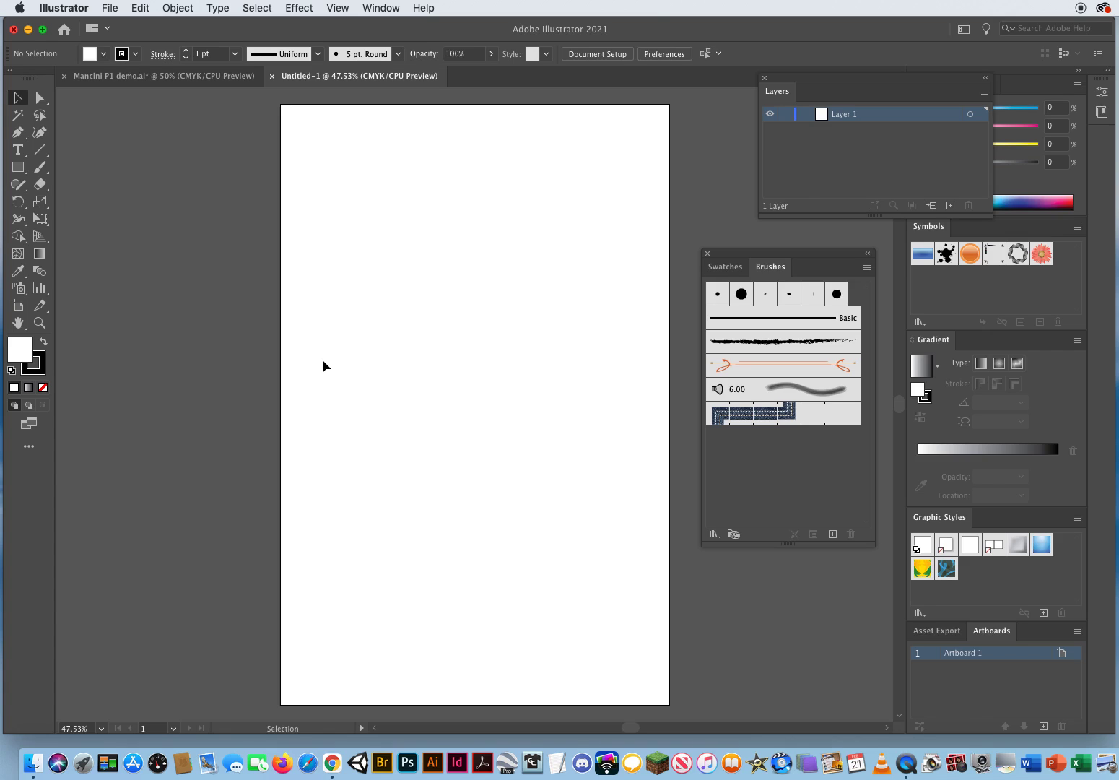
click(180, 76)
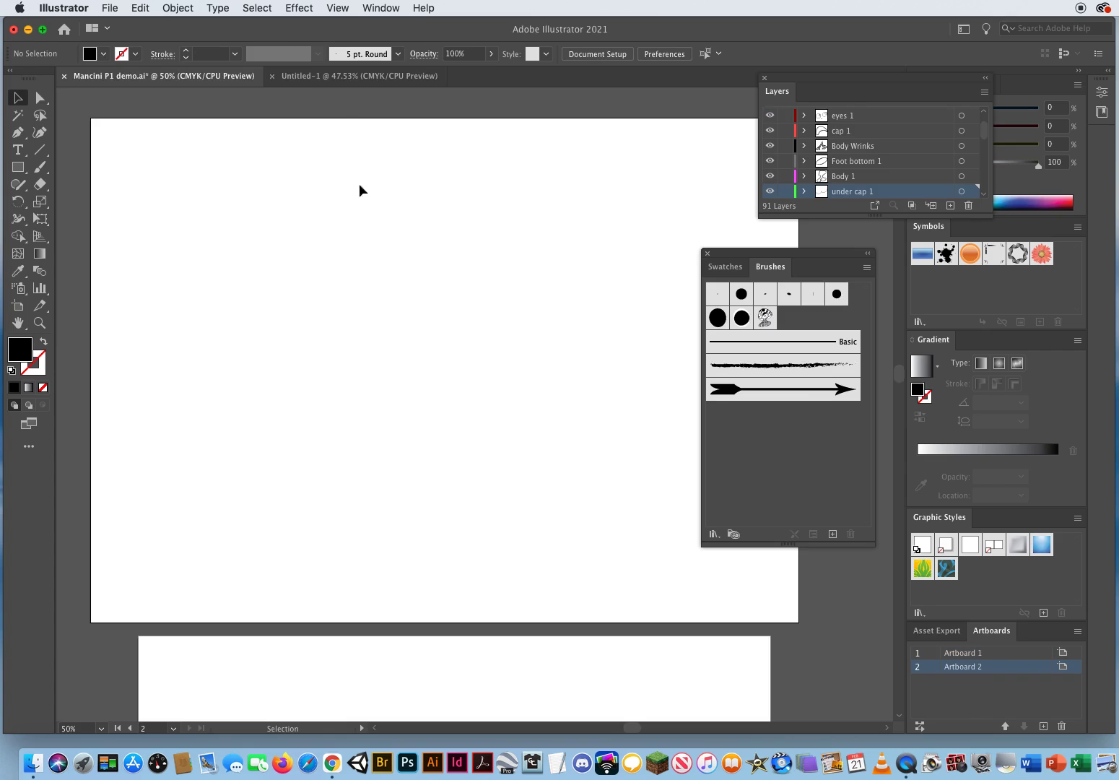
click(339, 76)
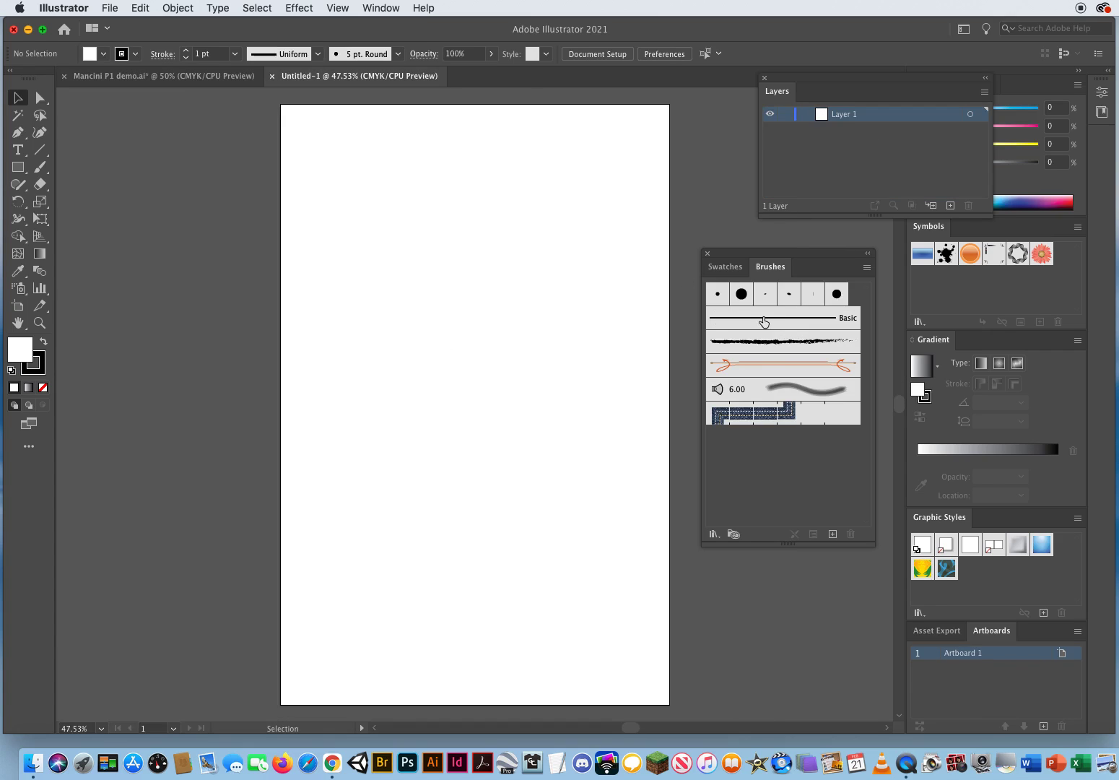
click(217, 76)
- Save the mushroom document's brushes as a brush library named My CSUF Mushroom Brushes on the Desktop
drag(741, 263, 328, 193)
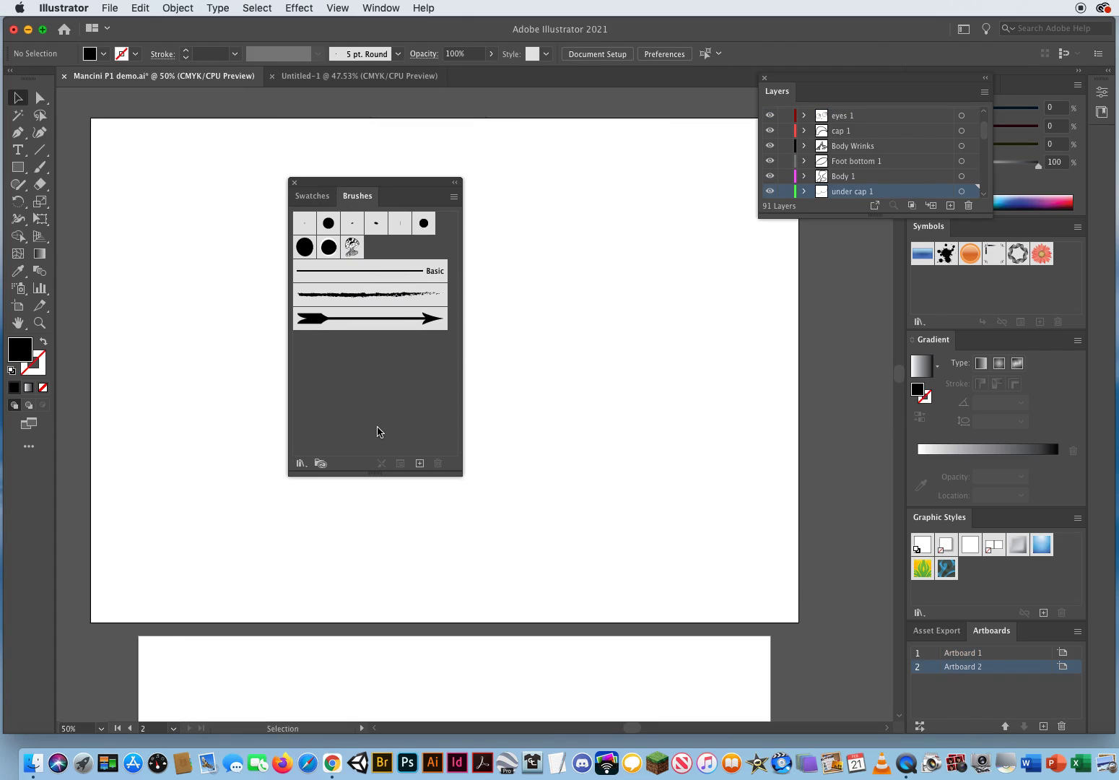
click(453, 197)
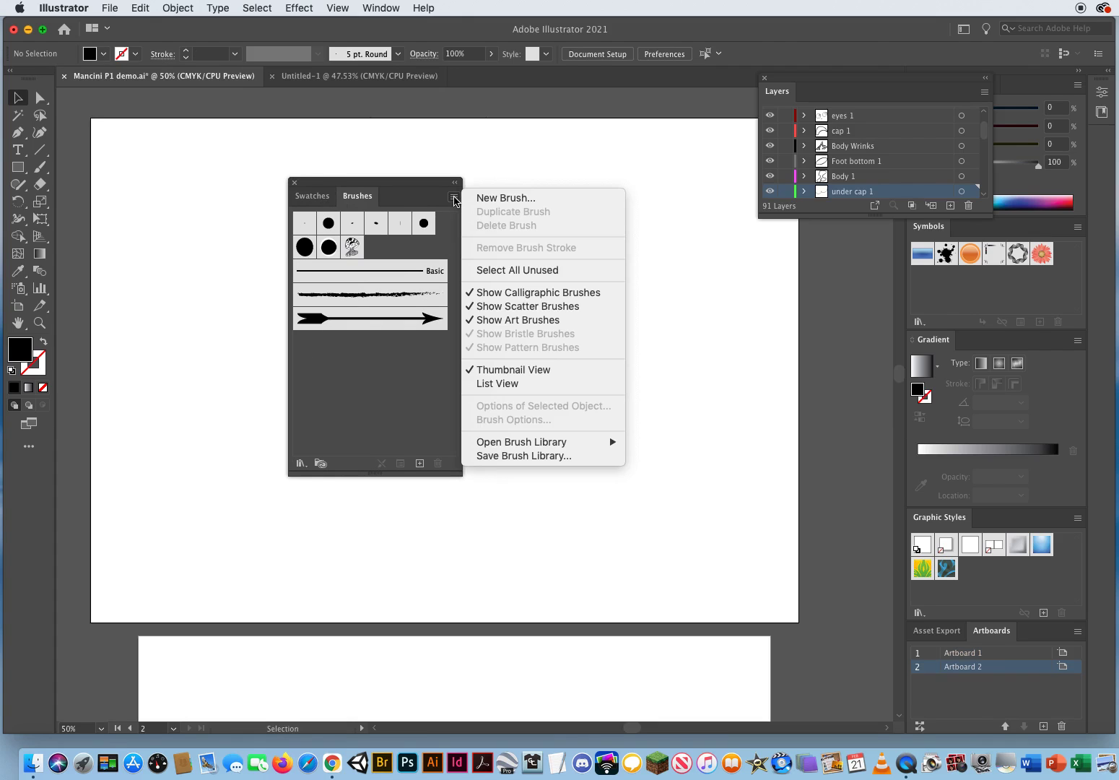
click(516, 457)
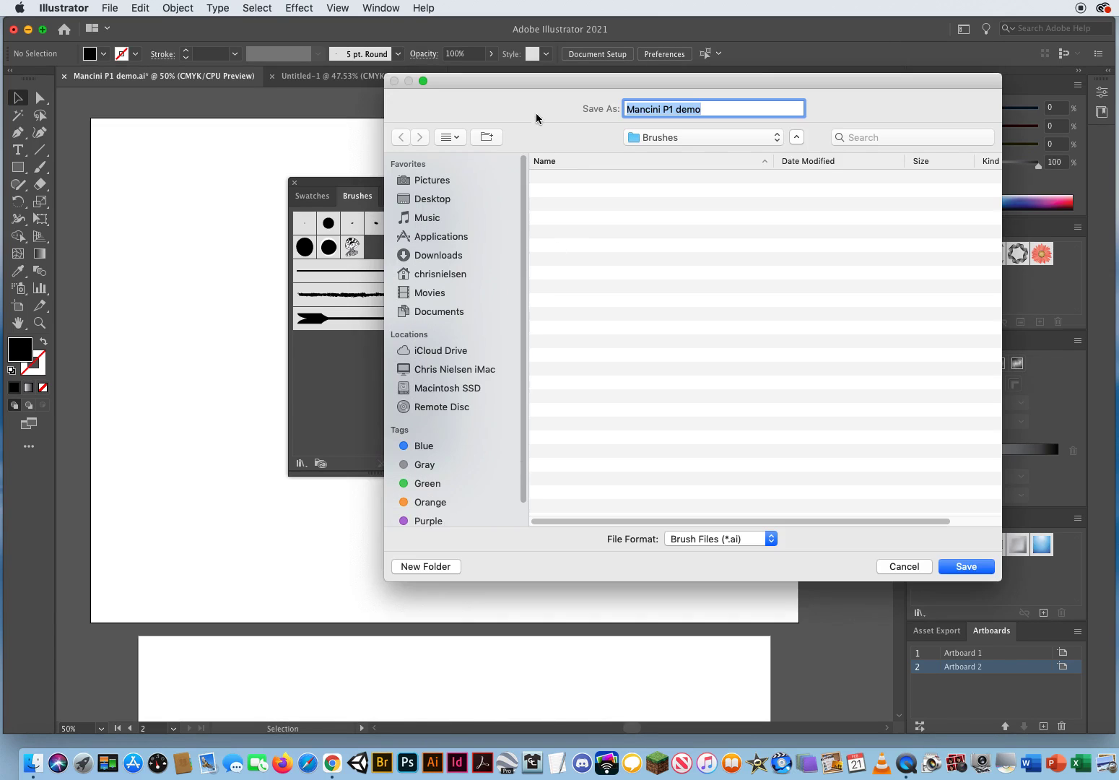
drag(529, 84, 531, 145)
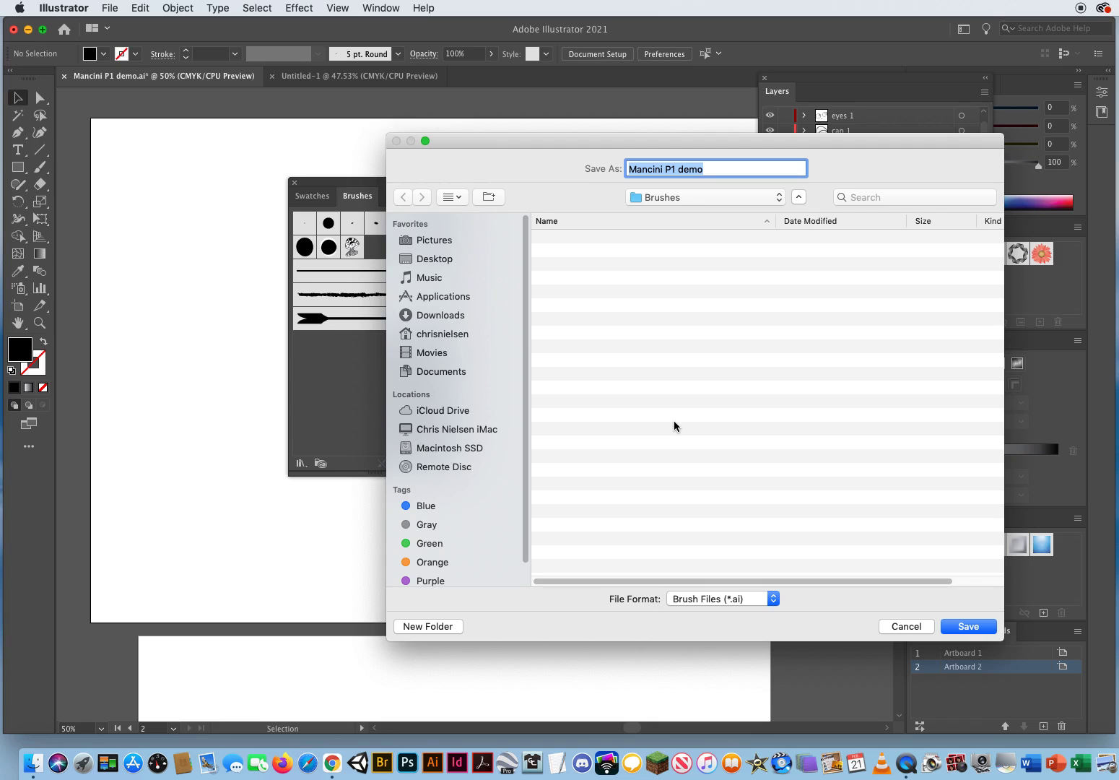
text(My CSUF Mushroom Brushes)
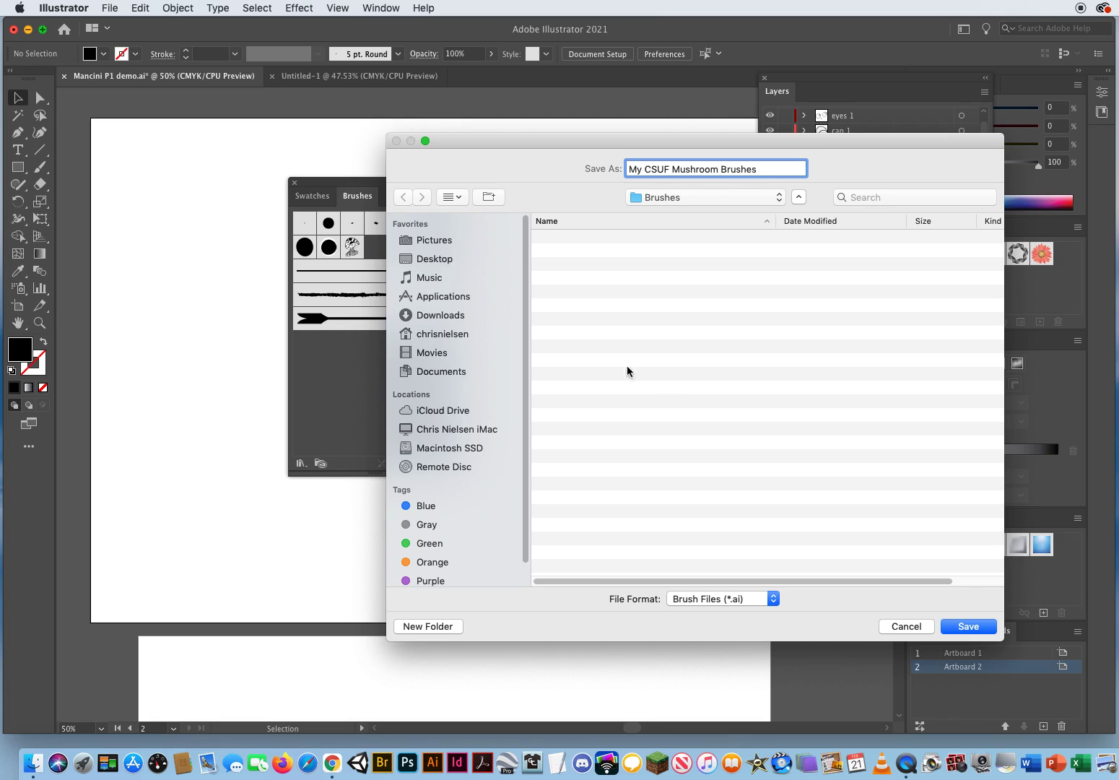
click(475, 258)
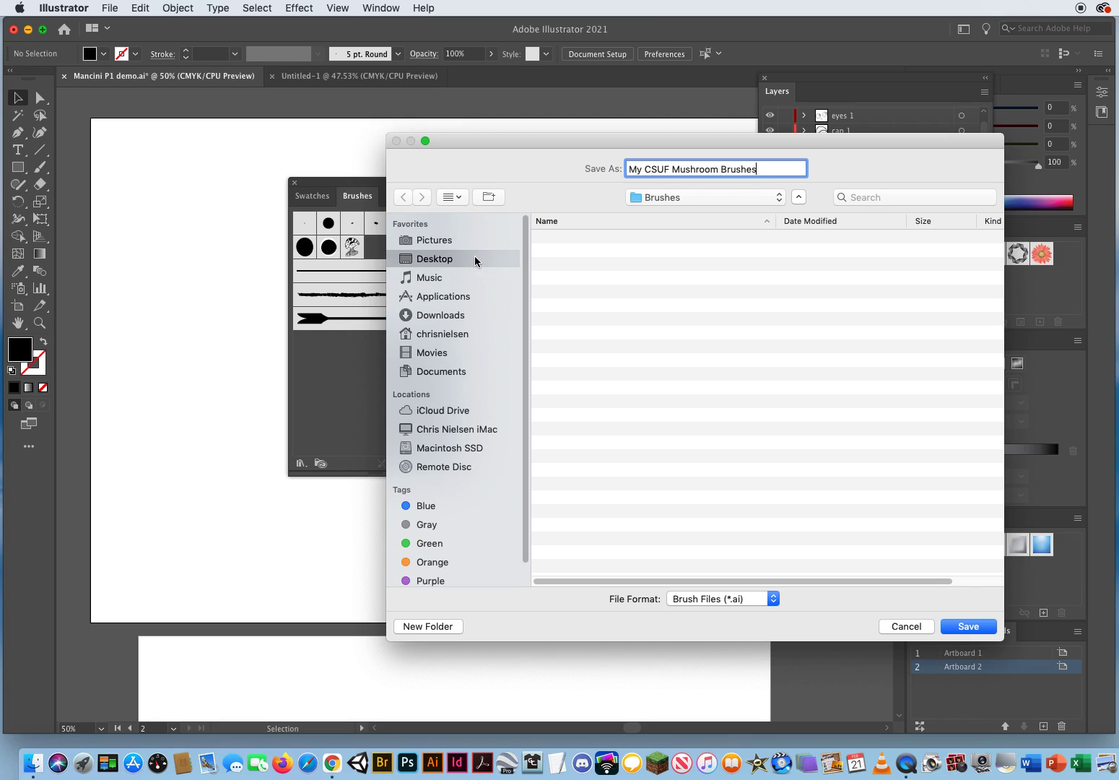
click(953, 627)
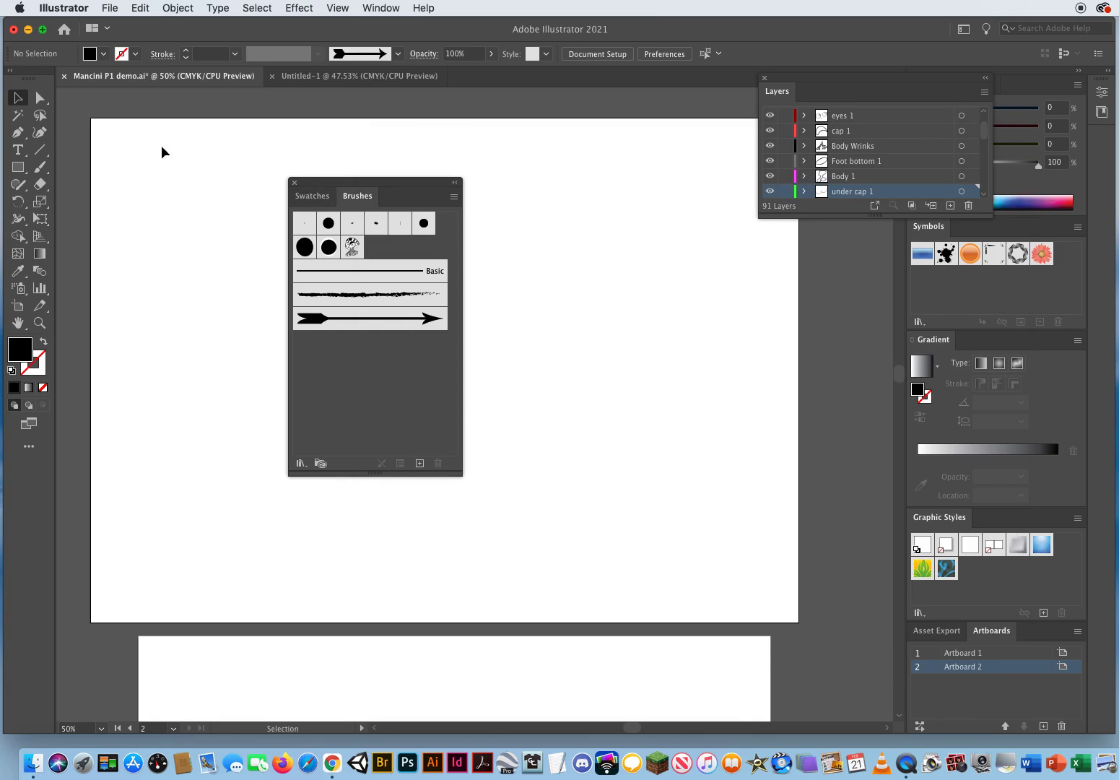
- Close the mushroom document without saving its changes and close the empty untitled document
drag(361, 192, 503, 206)
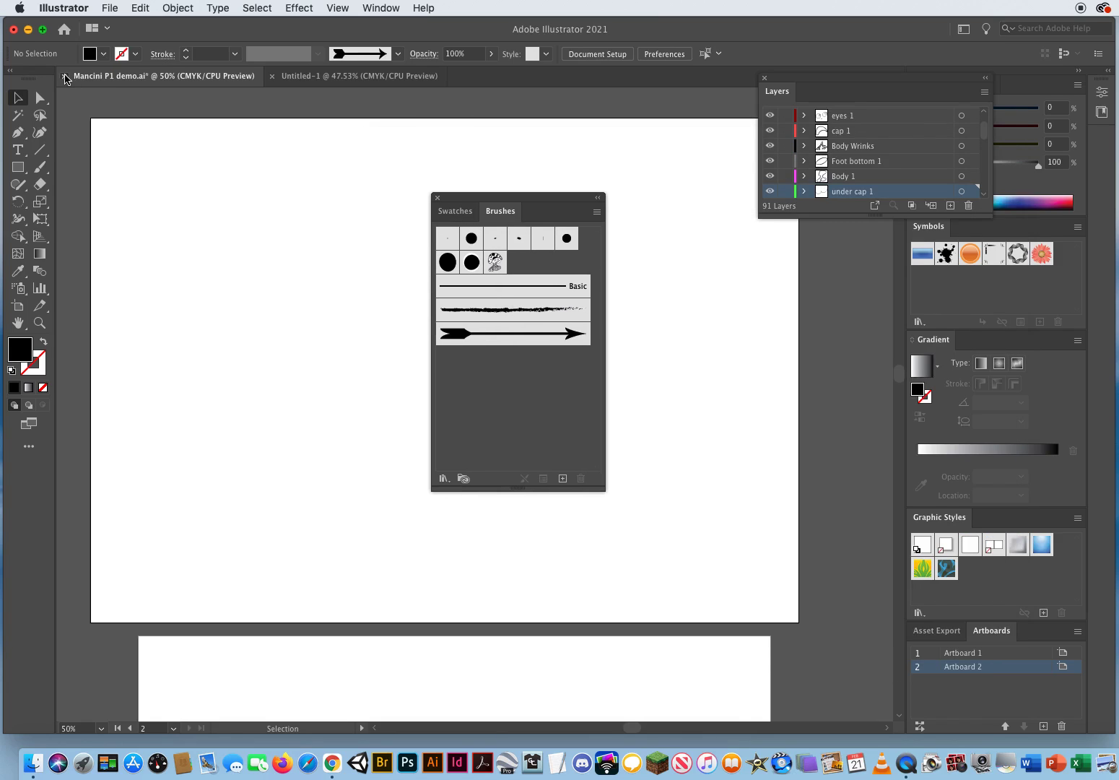
click(65, 77)
click(562, 408)
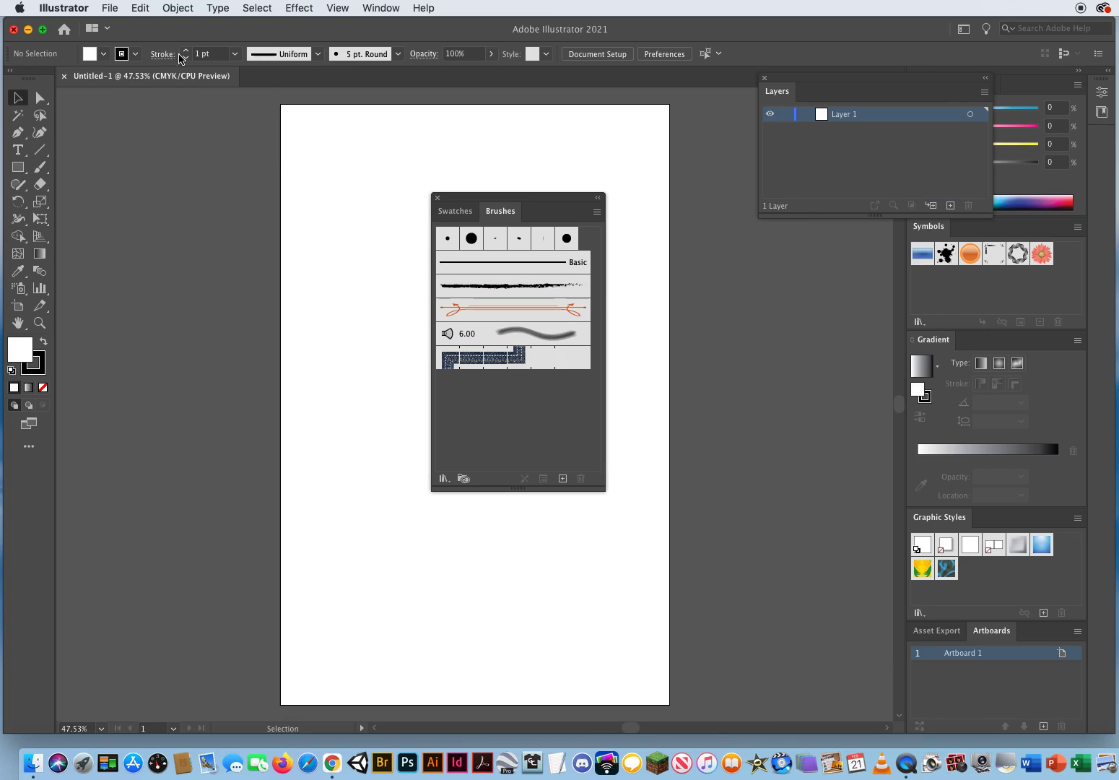
click(65, 76)
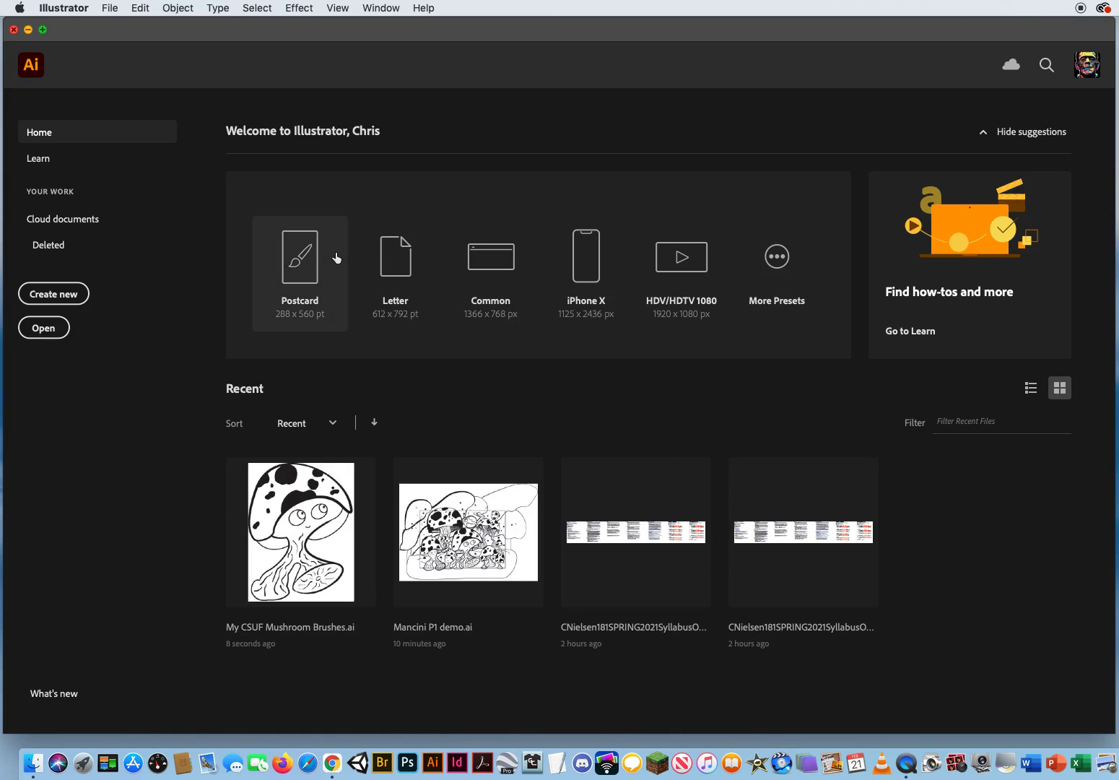
- Create another blank Tabloid document, 11 x 17 in, for testing the saved brush library
click(110, 8)
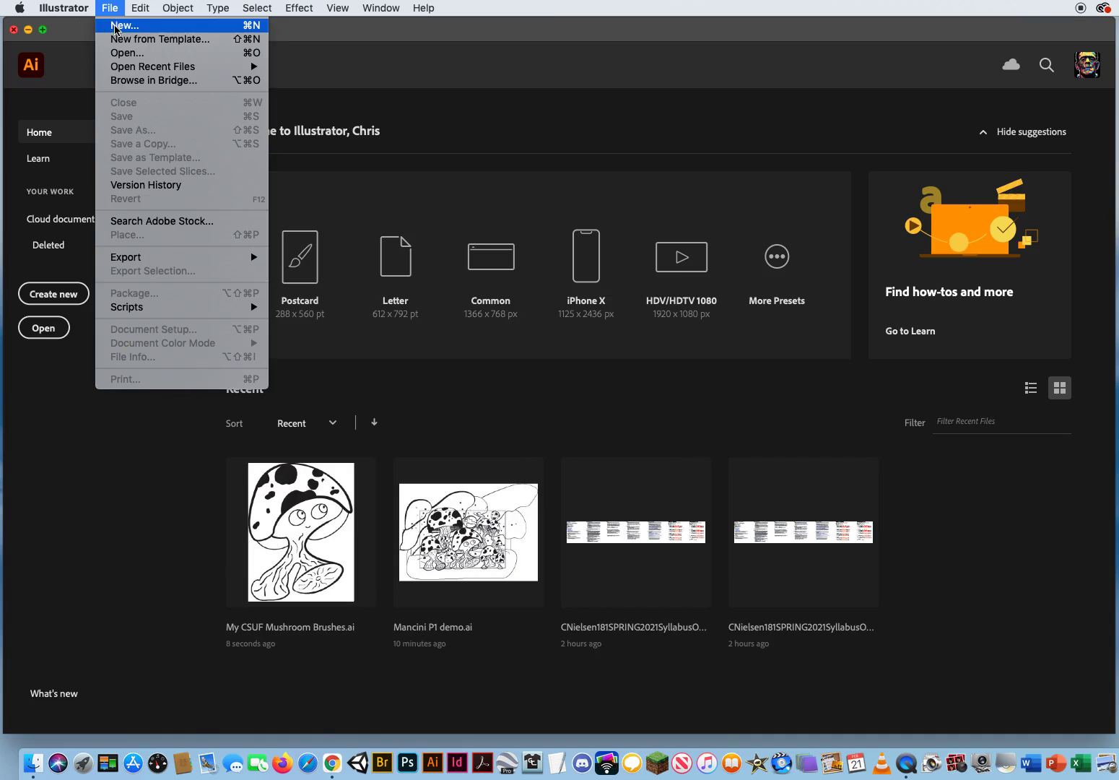
click(115, 28)
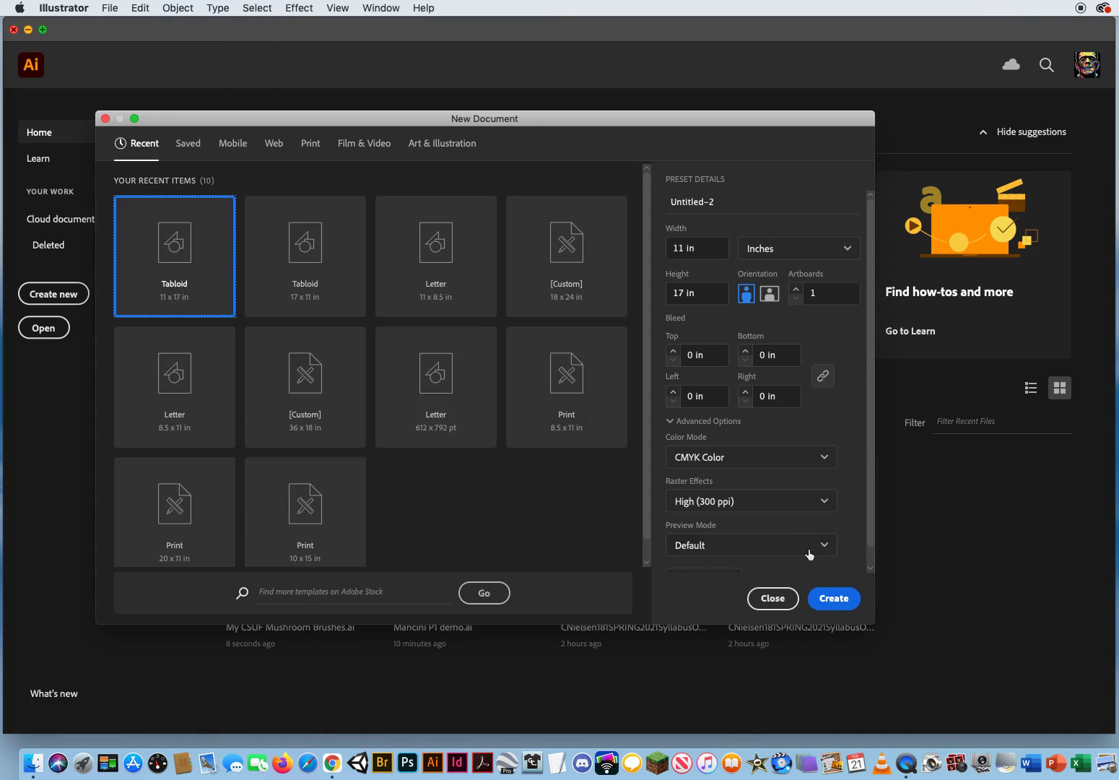
click(834, 598)
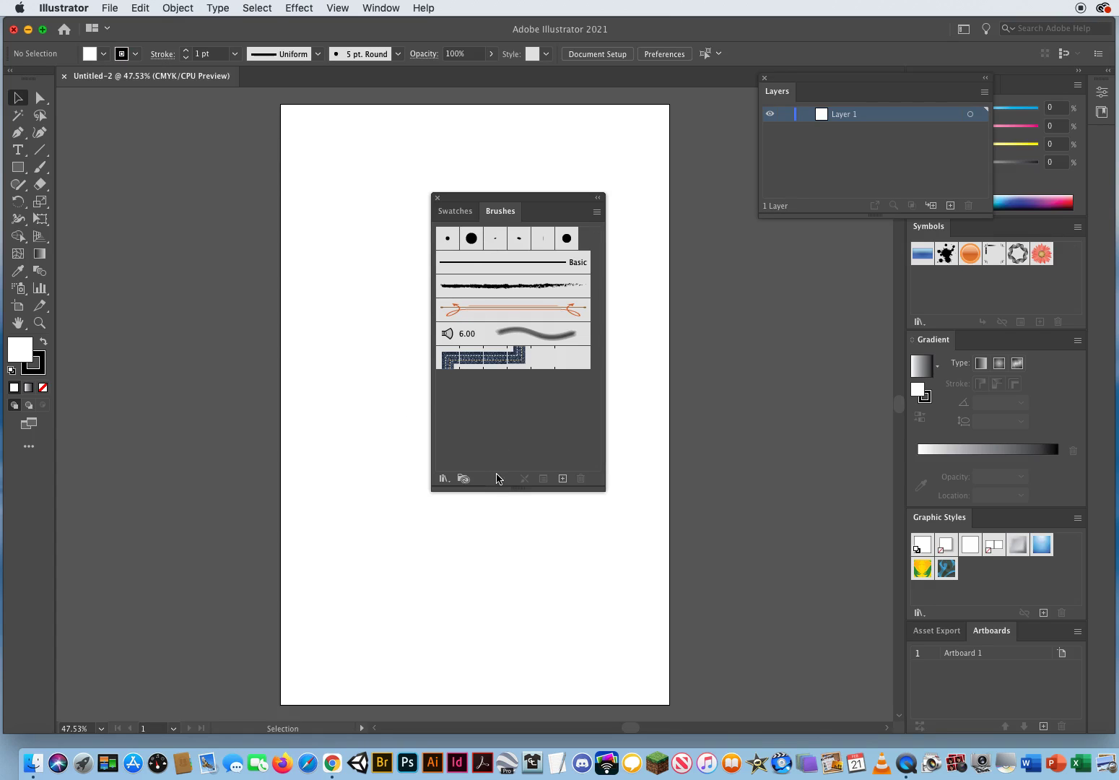
mouse_move(493, 200)
mouse_down()
mouse_move(562, 218)
mouse_move(503, 235)
mouse_move(515, 233)
mouse_up()
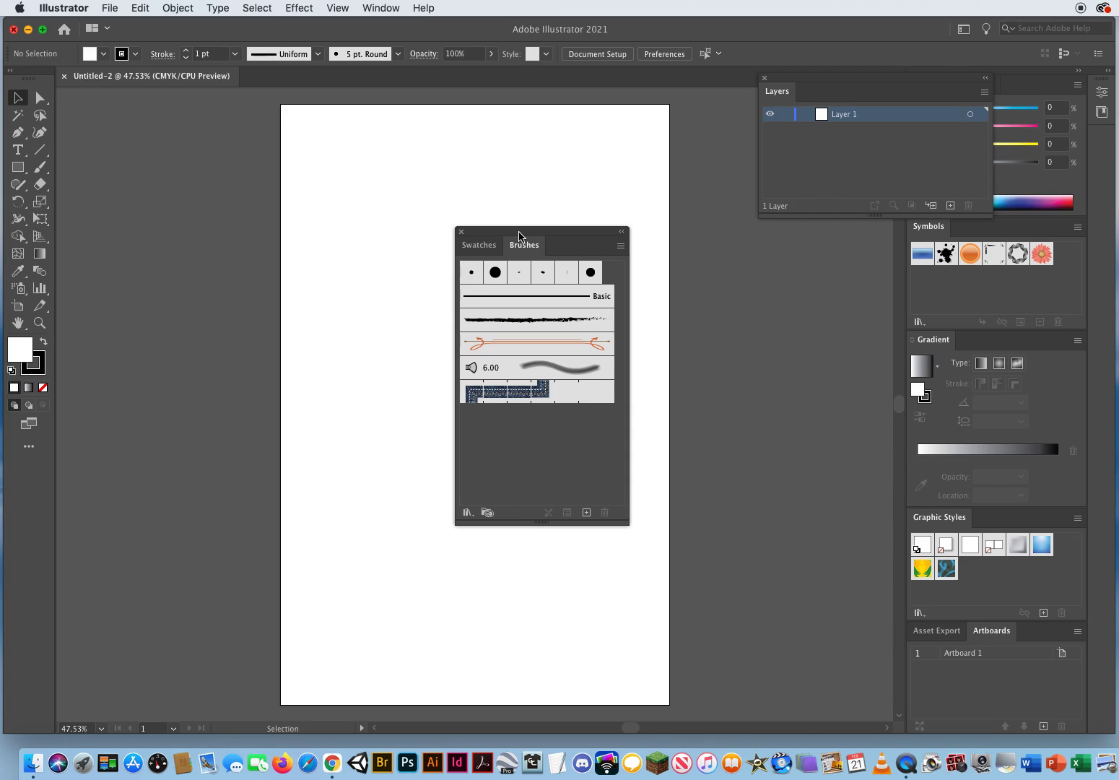
- Load the saved brush library My CSUF Mushroom Brushes.ai from the Desktop into the blank document
click(620, 247)
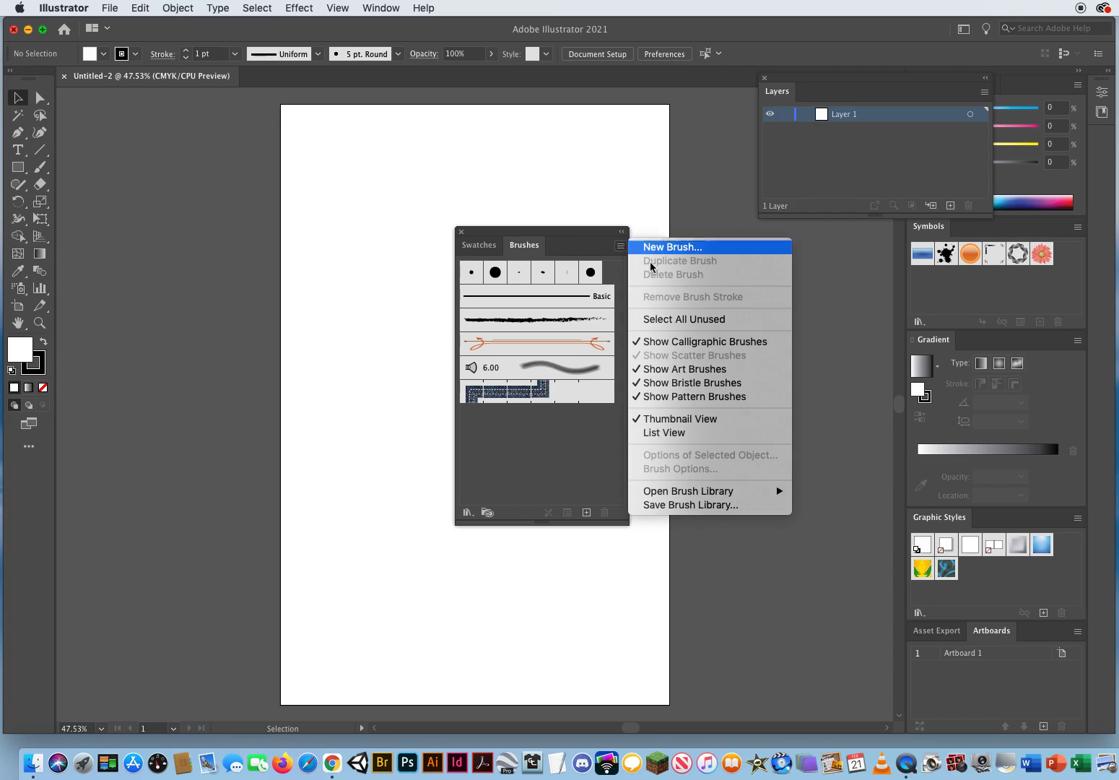
mouse_move(668, 491)
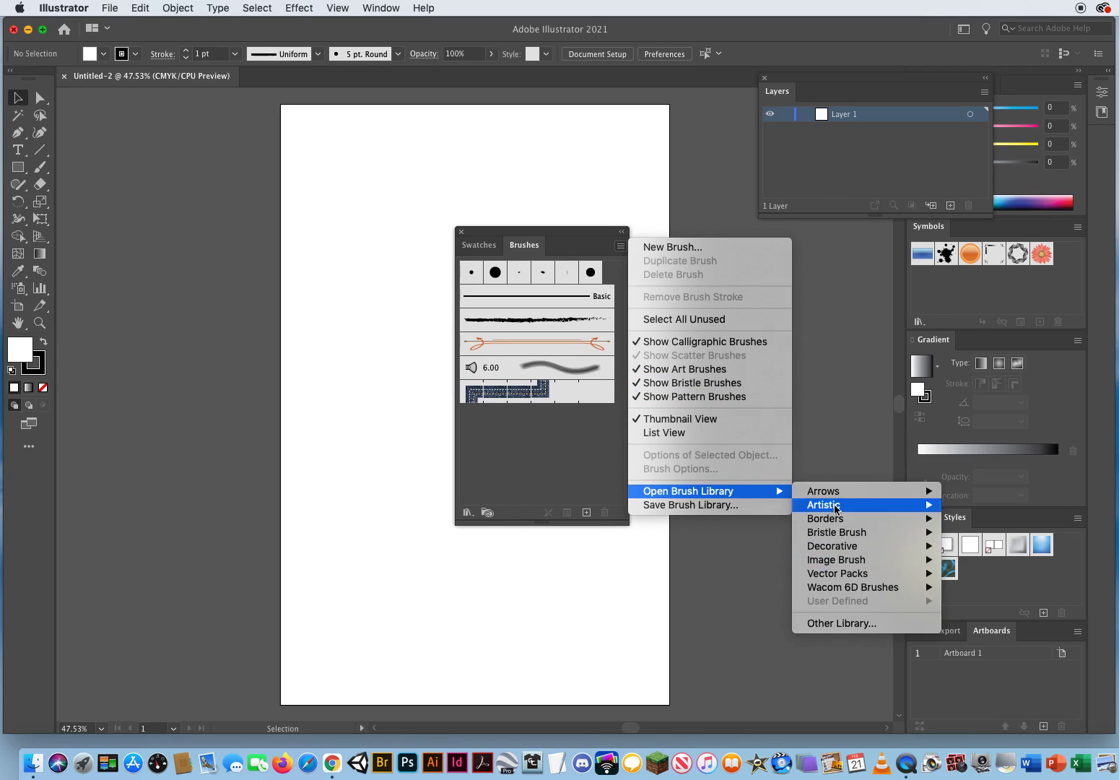
mouse_move(836, 592)
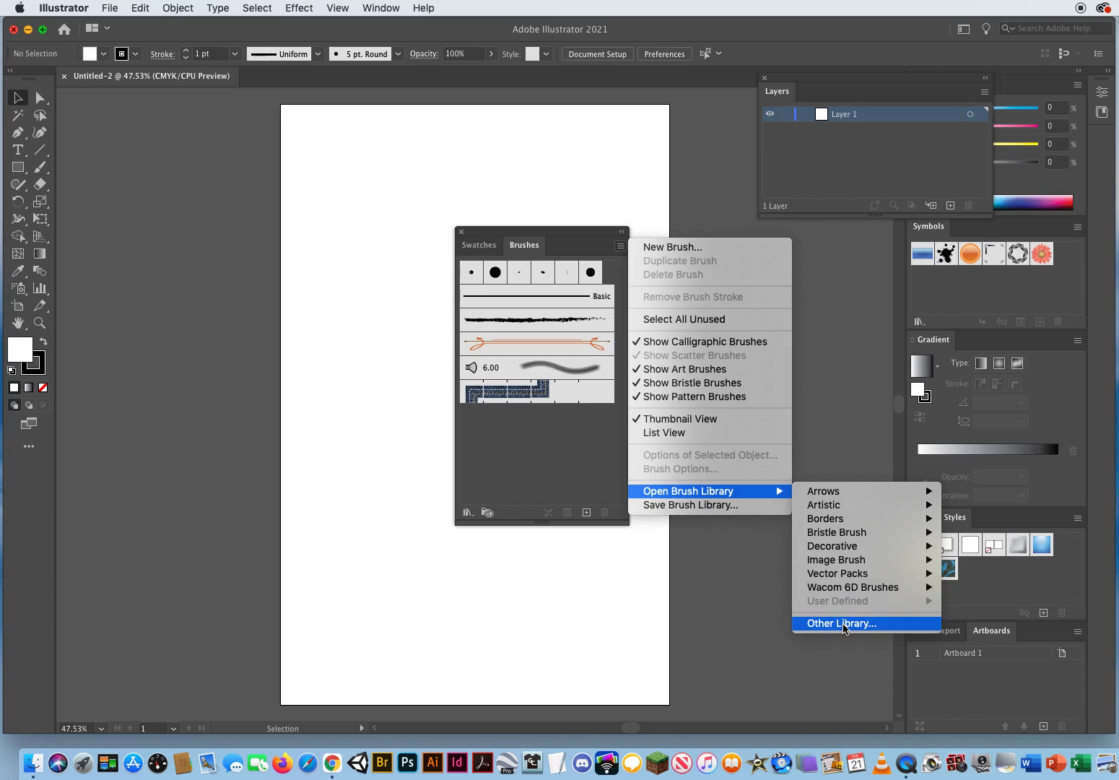
click(843, 624)
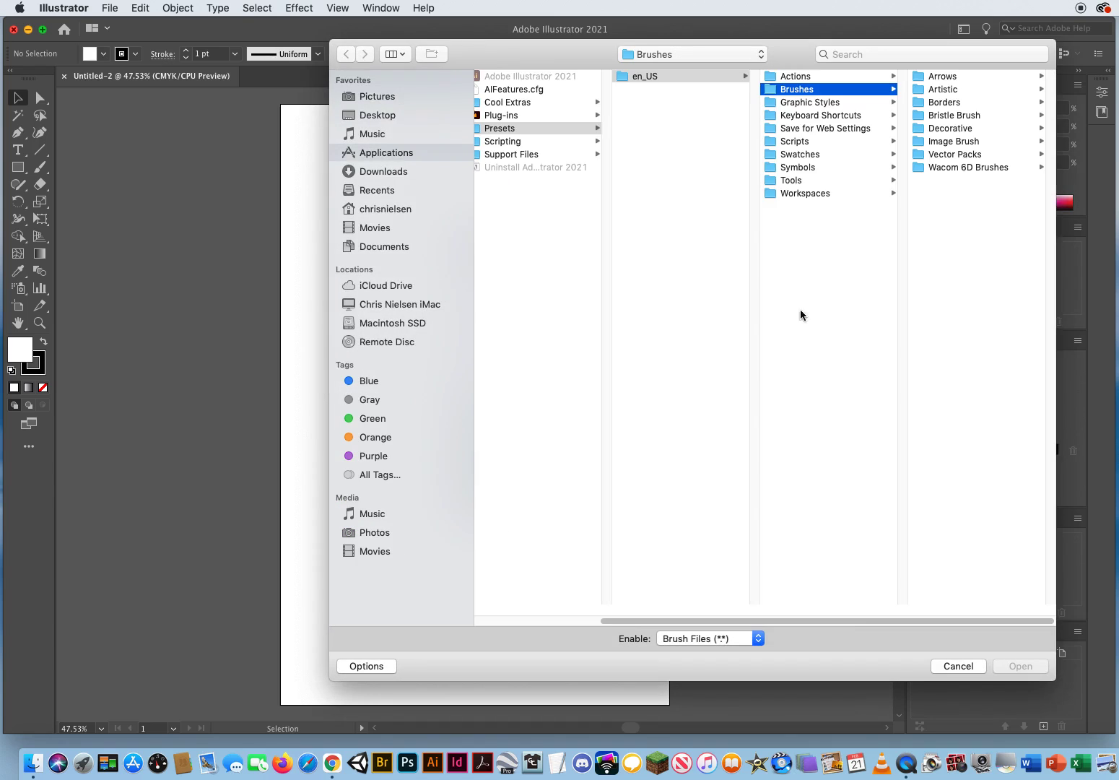
click(398, 115)
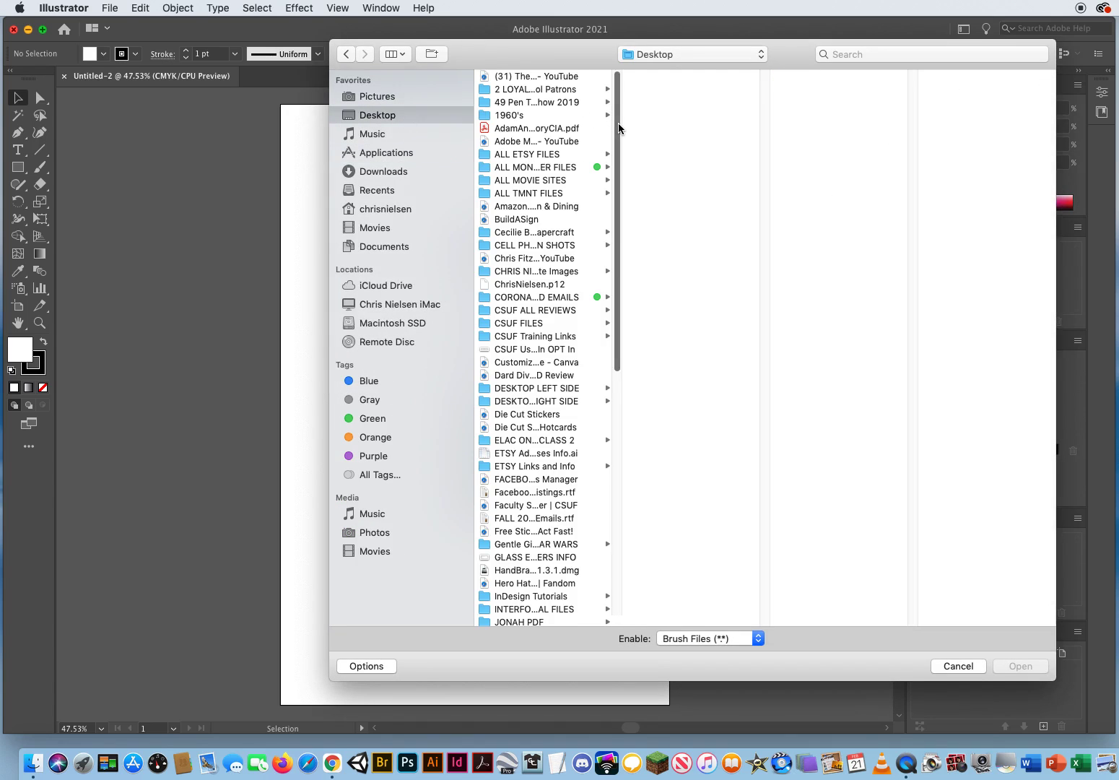
scroll(633, 253, down, 8)
click(514, 422)
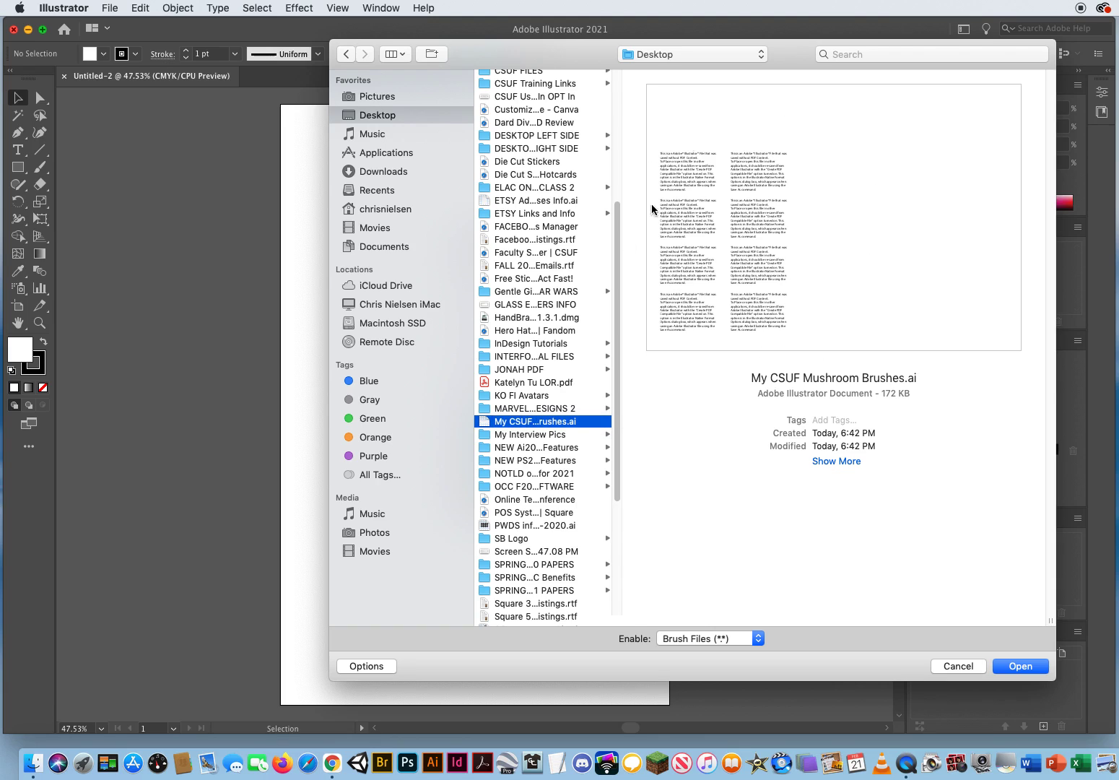
click(1018, 666)
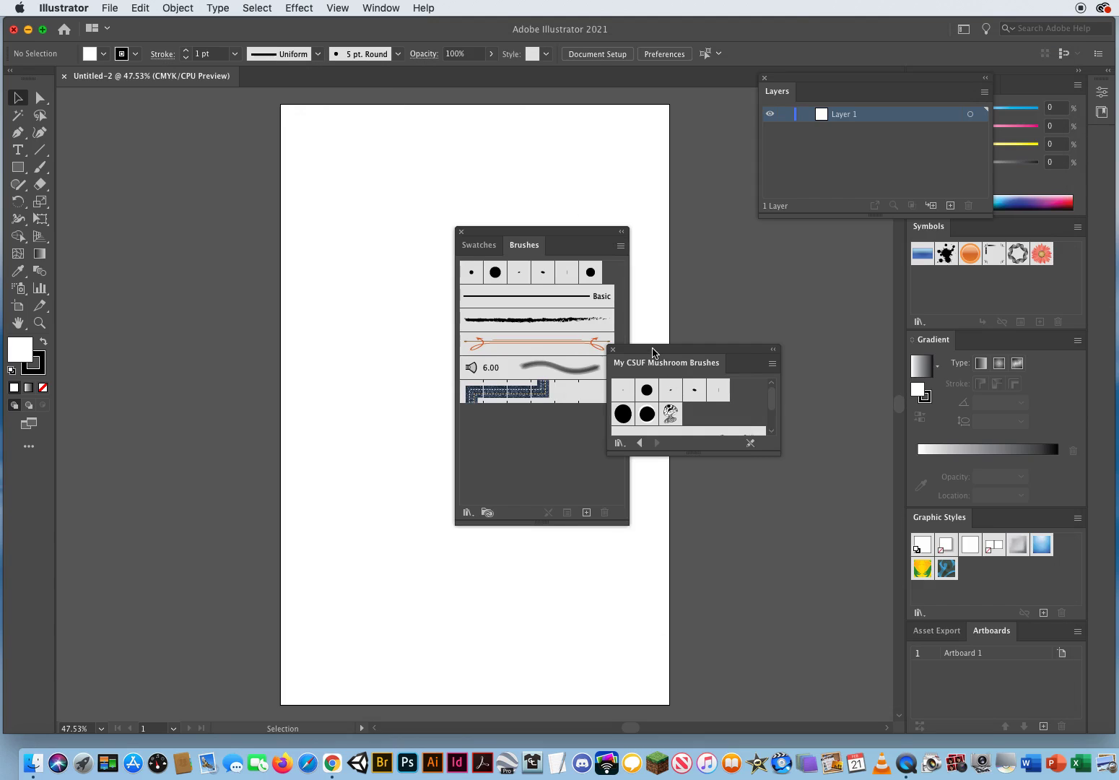
- Enlarge the My CSUF Mushroom Brushes library to show all its brushes and place the document's Brushes list clear of the artboard
drag(654, 350, 715, 278)
drag(745, 382, 754, 518)
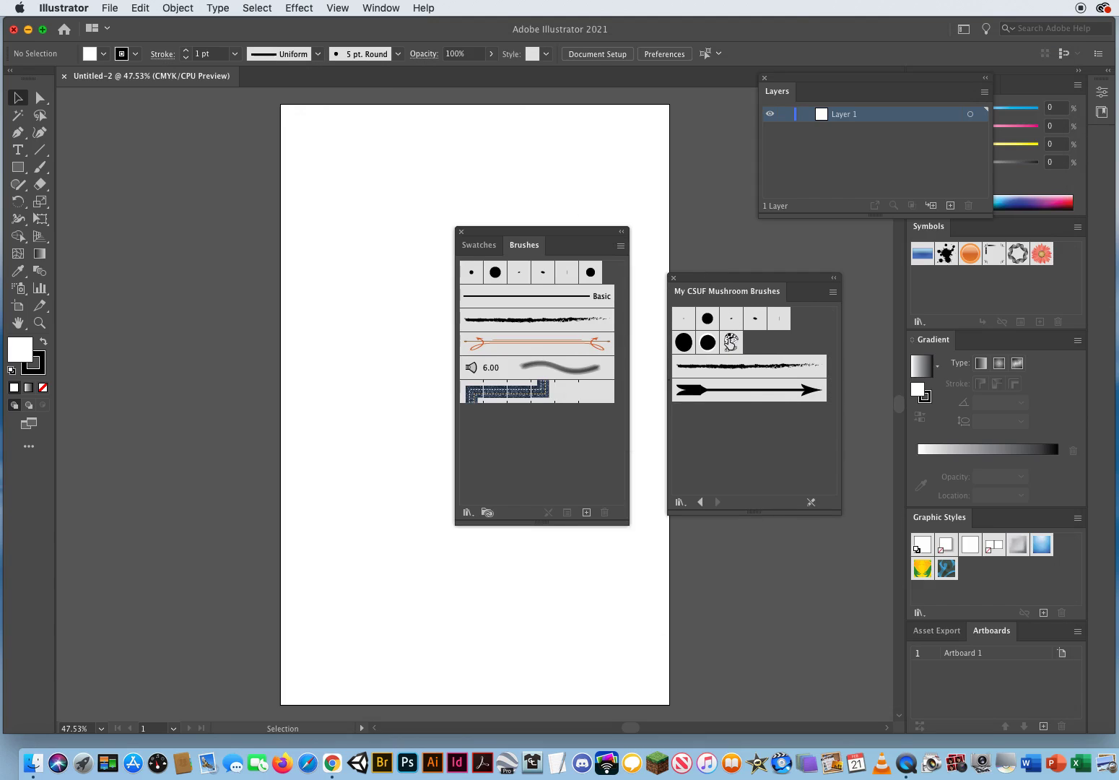
mouse_move(497, 234)
mouse_down()
mouse_move(205, 248)
mouse_move(776, 562)
mouse_move(915, 393)
mouse_move(884, 318)
mouse_up()
drag(726, 286, 696, 247)
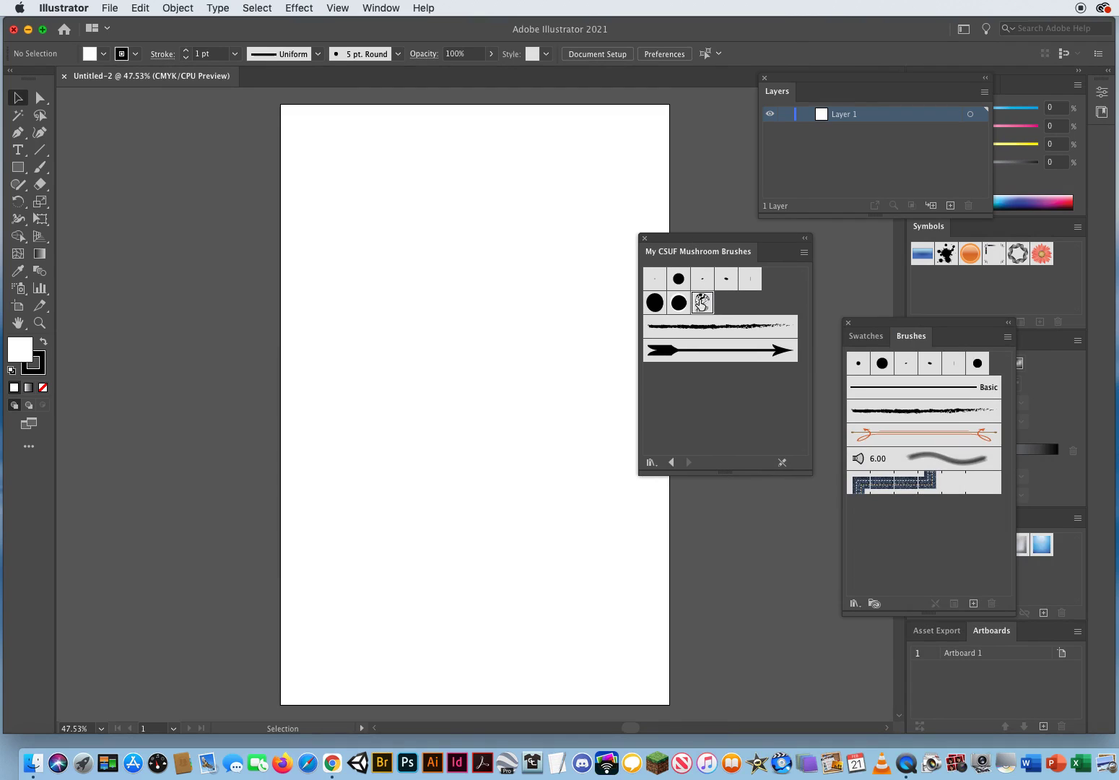
- Paint rows of overlapping mushrooms from the artboard's top downward using the Paintbrush and the library's mushroom scatter brush
click(702, 302)
click(40, 167)
drag(285, 216, 659, 150)
drag(307, 260, 668, 222)
drag(297, 339, 471, 311)
drag(303, 370, 613, 340)
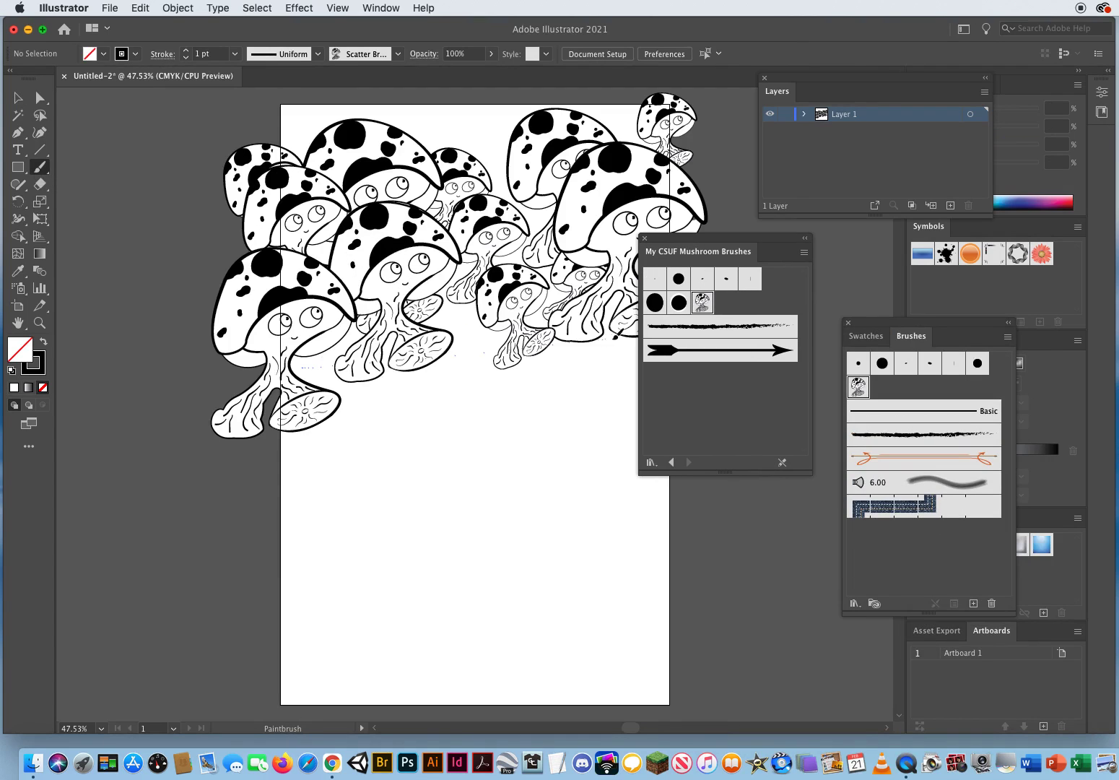
drag(274, 399, 626, 376)
drag(329, 458, 660, 417)
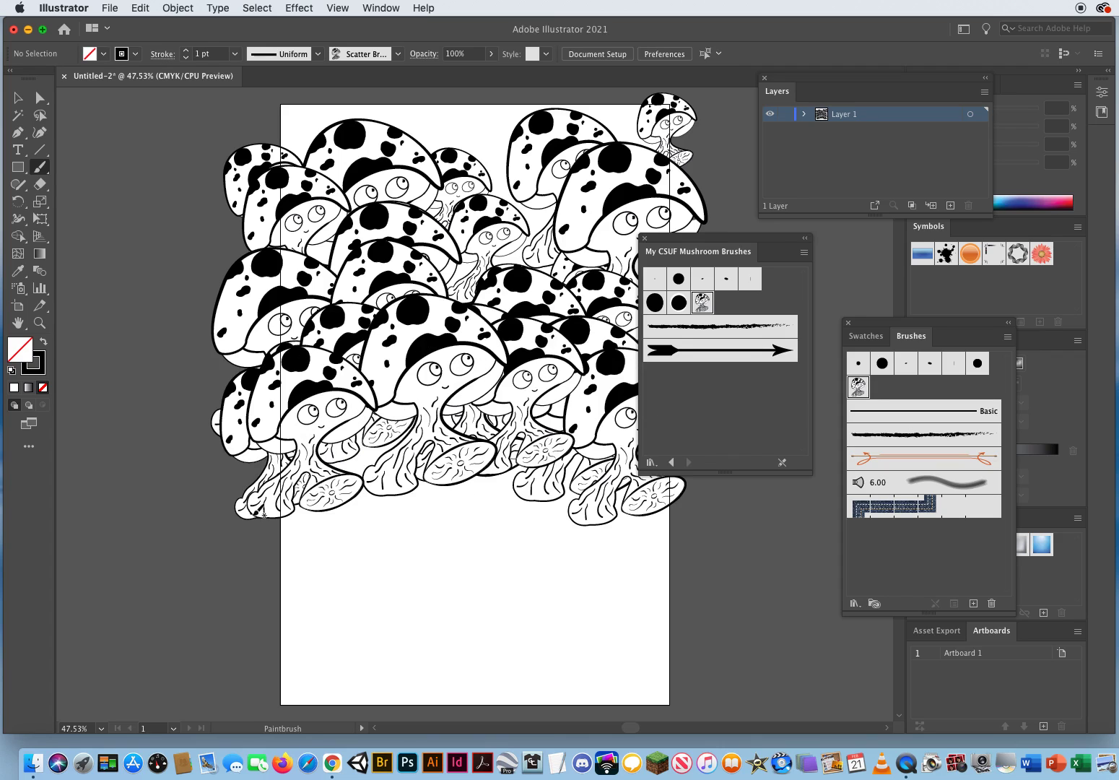
drag(259, 510, 730, 470)
drag(263, 574, 504, 532)
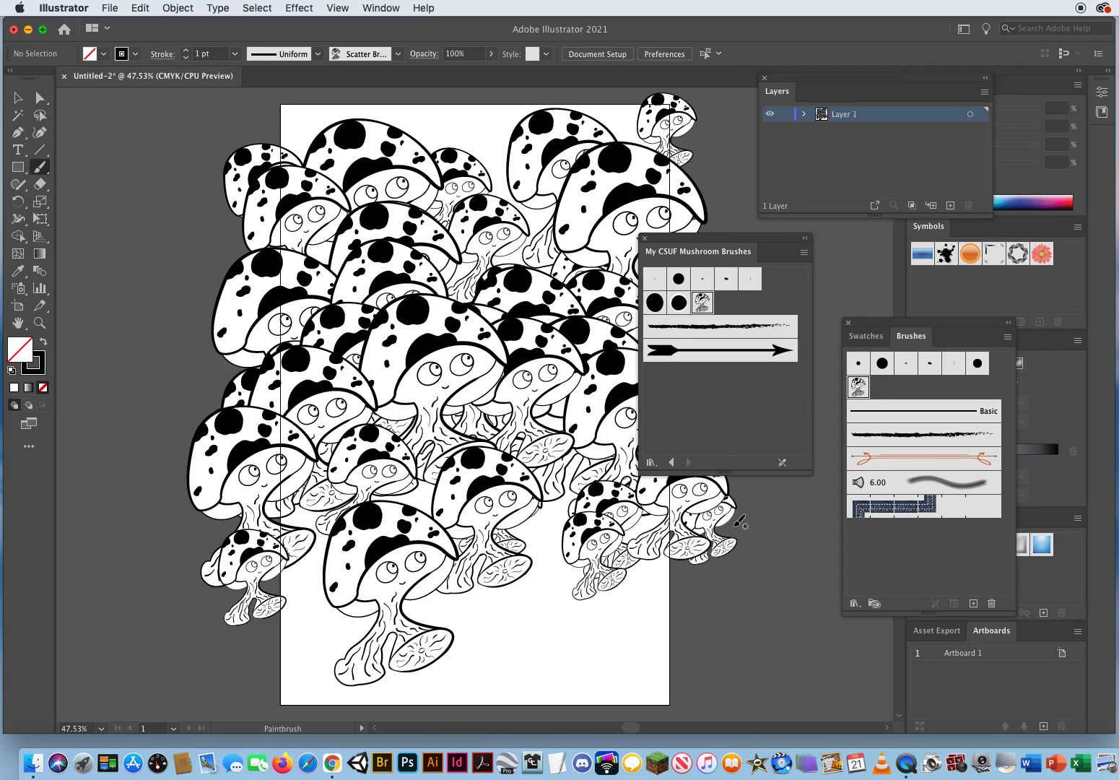
- Undo the upside-down mushroom stroke and fill the artboard's lower area with upright mushrooms
mouse_move(284, 589)
mouse_down()
mouse_move(696, 527)
mouse_move(705, 545)
mouse_move(668, 583)
mouse_move(357, 632)
mouse_move(151, 577)
mouse_up()
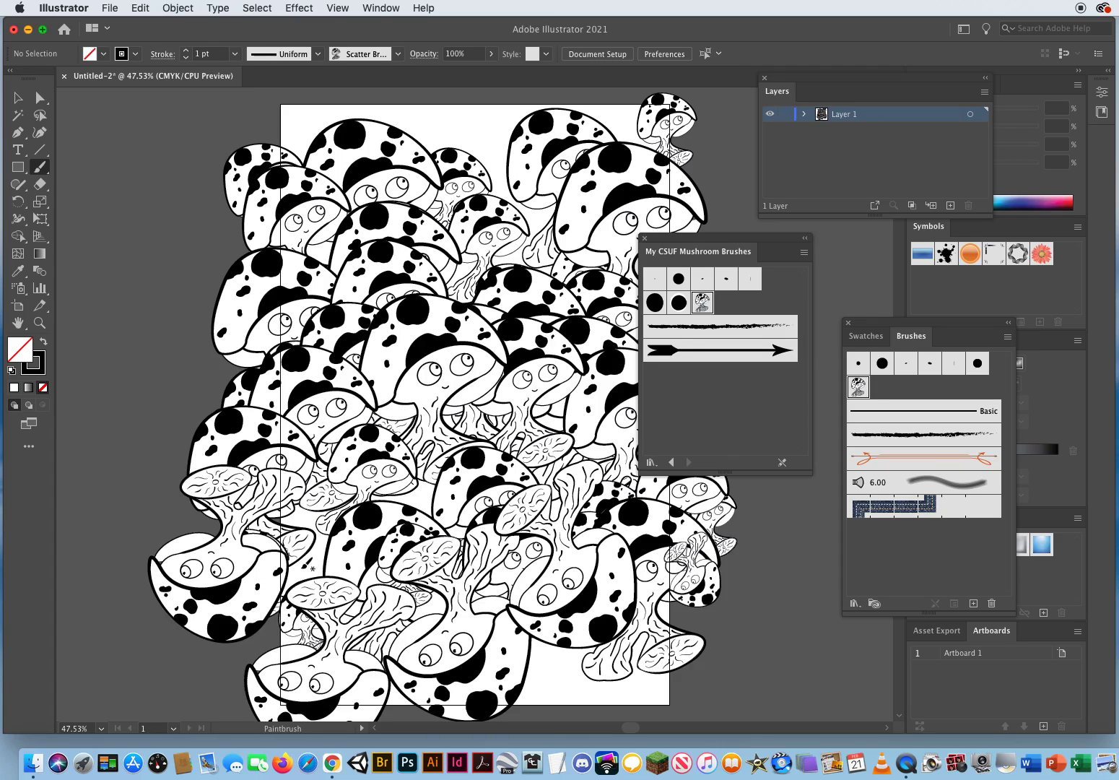
key(cmd+z)
key(super+shift+z)
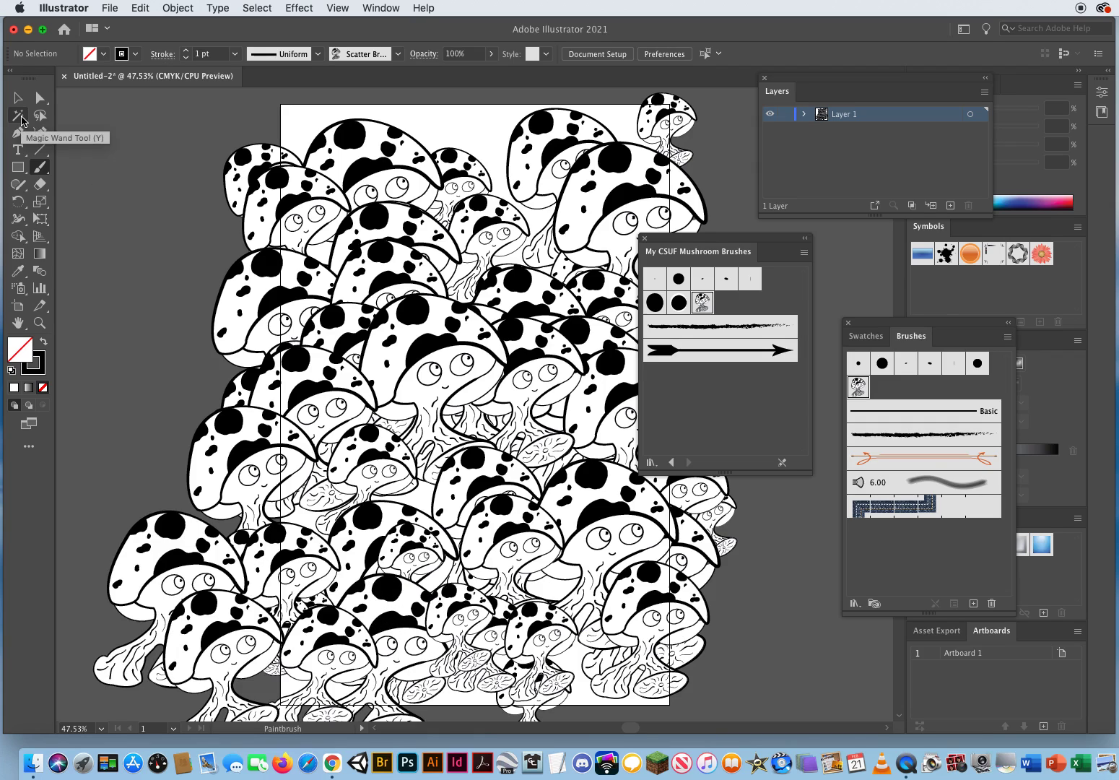
- Switch to the Selection tool and close the My CSUF Mushroom Brushes library
click(18, 98)
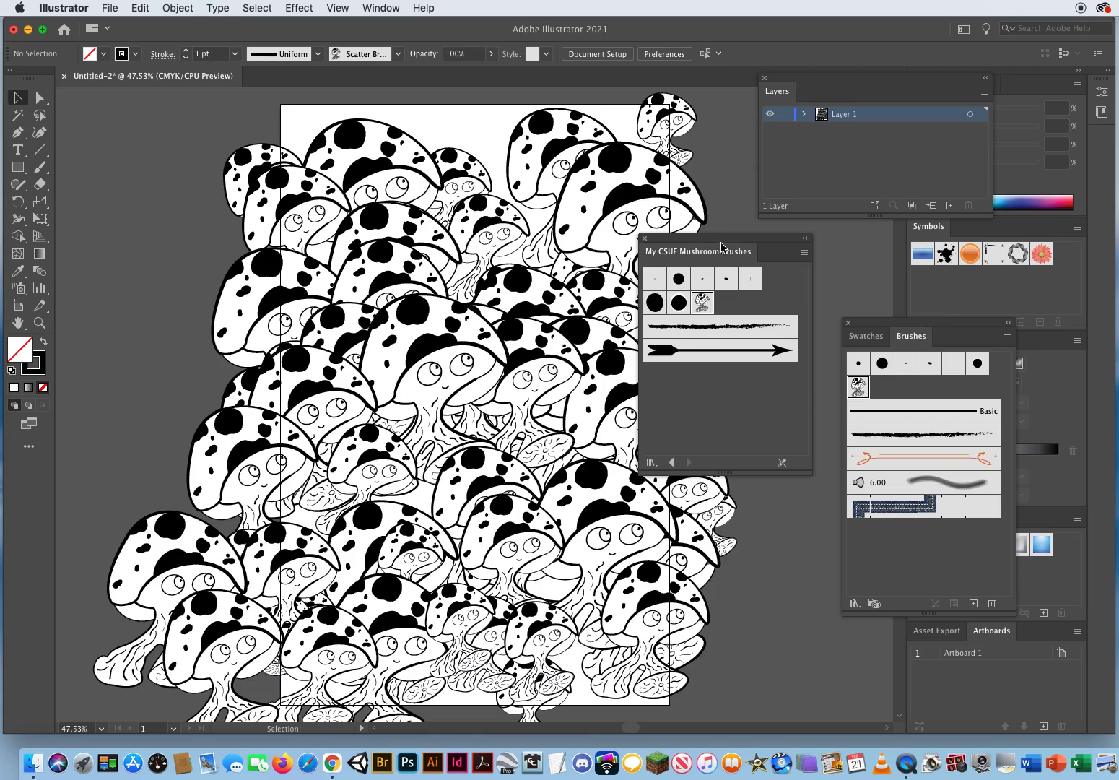
mouse_move(710, 244)
mouse_down()
mouse_move(642, 224)
mouse_move(566, 169)
mouse_up()
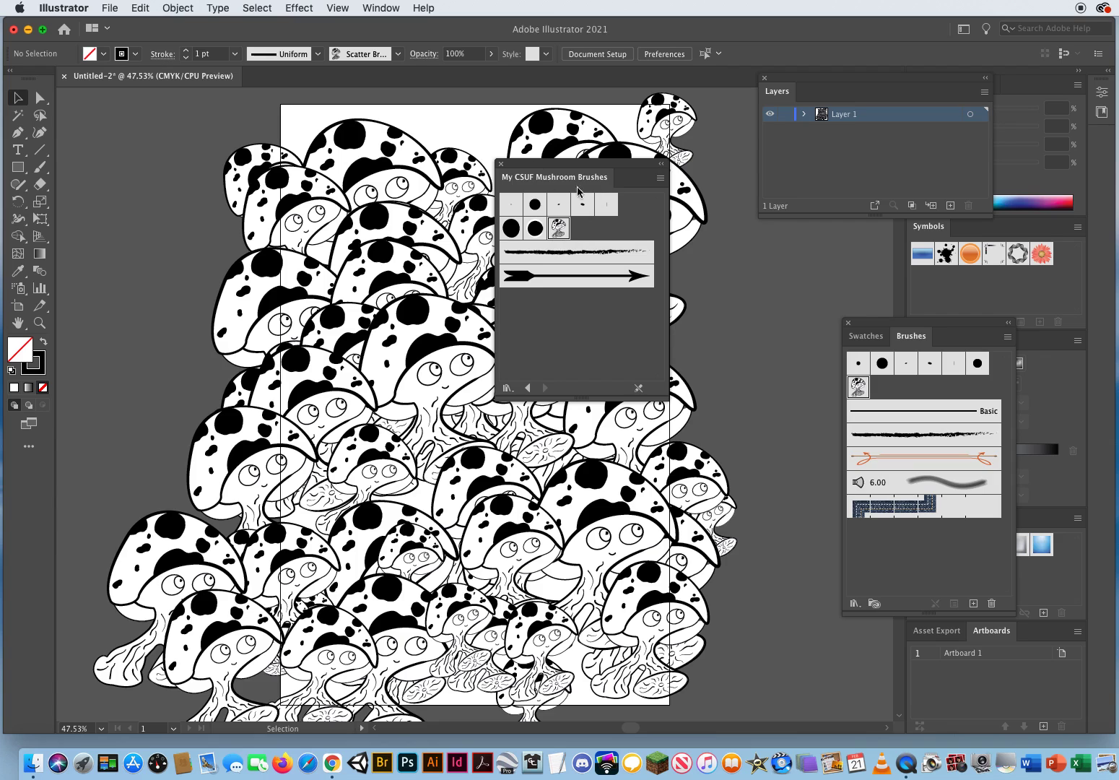
click(502, 164)
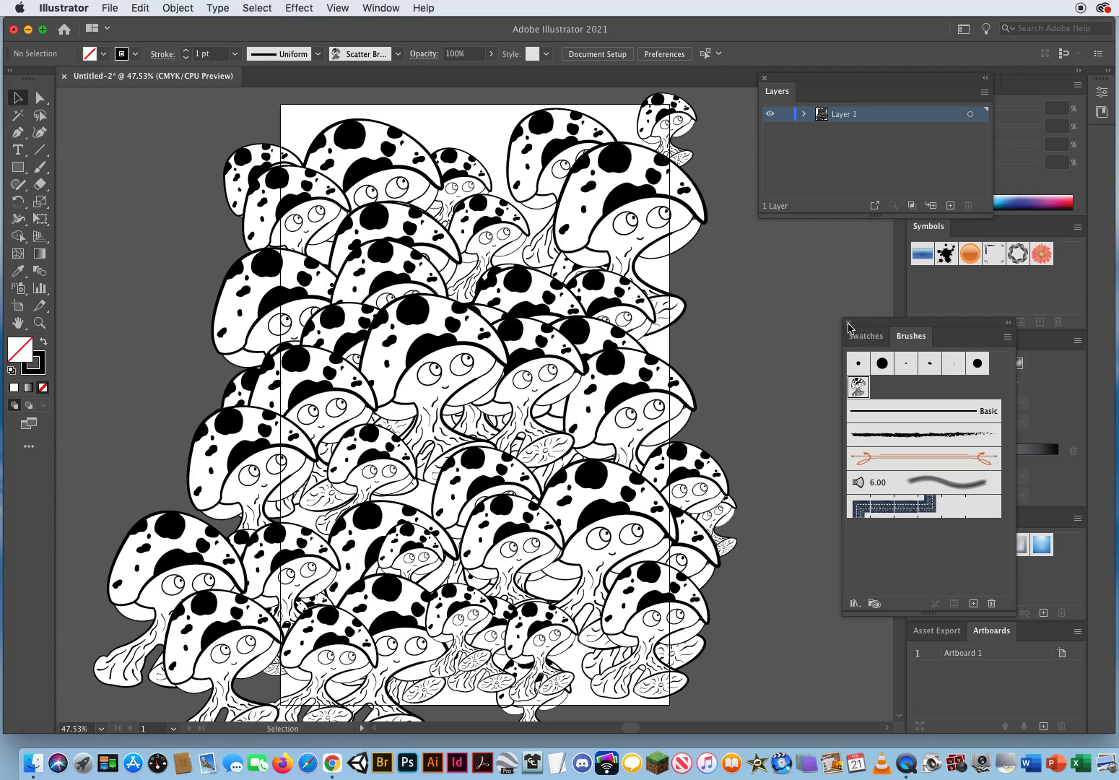
- Check for My CSUF Mushroom Brushes among the brush libraries available to open, and move the Brushes list off the main artwork
drag(871, 322, 419, 150)
click(556, 168)
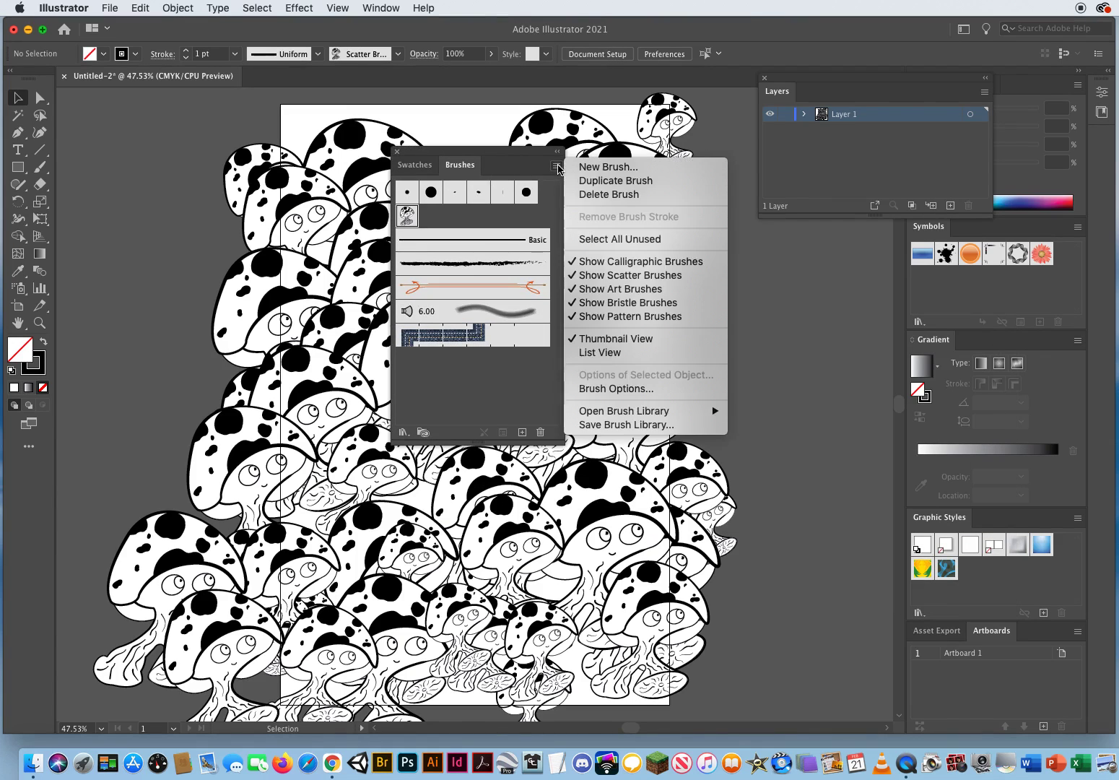
mouse_move(614, 416)
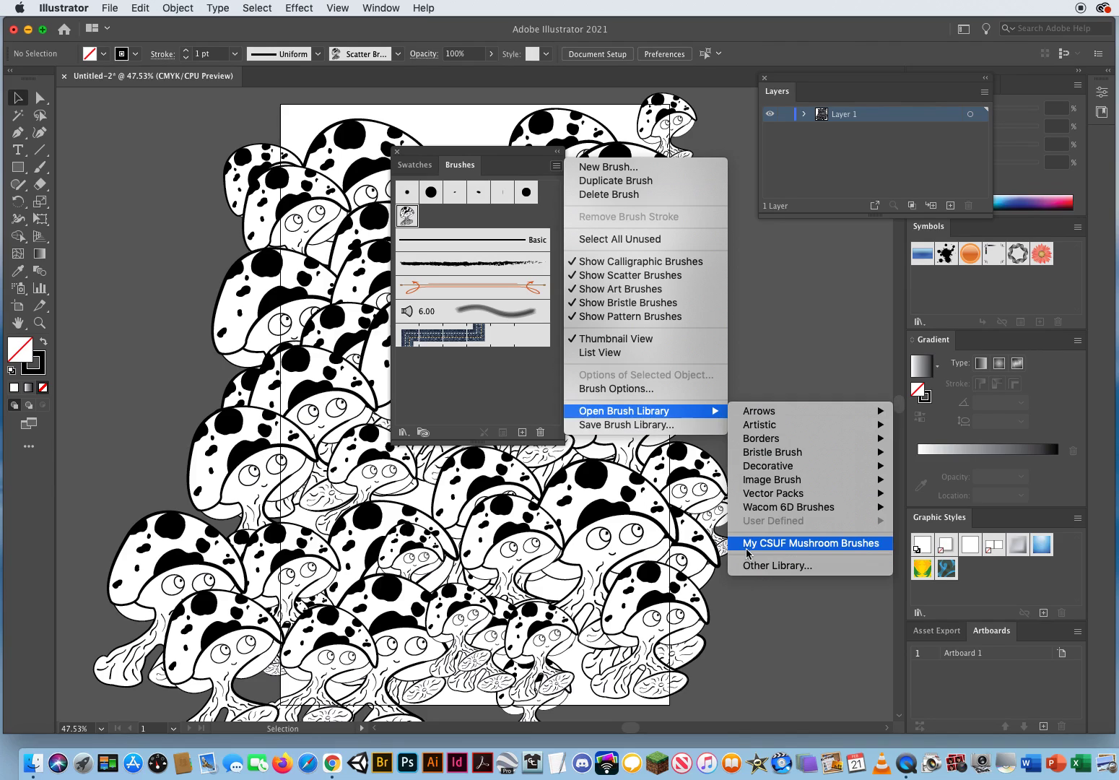
click(854, 549)
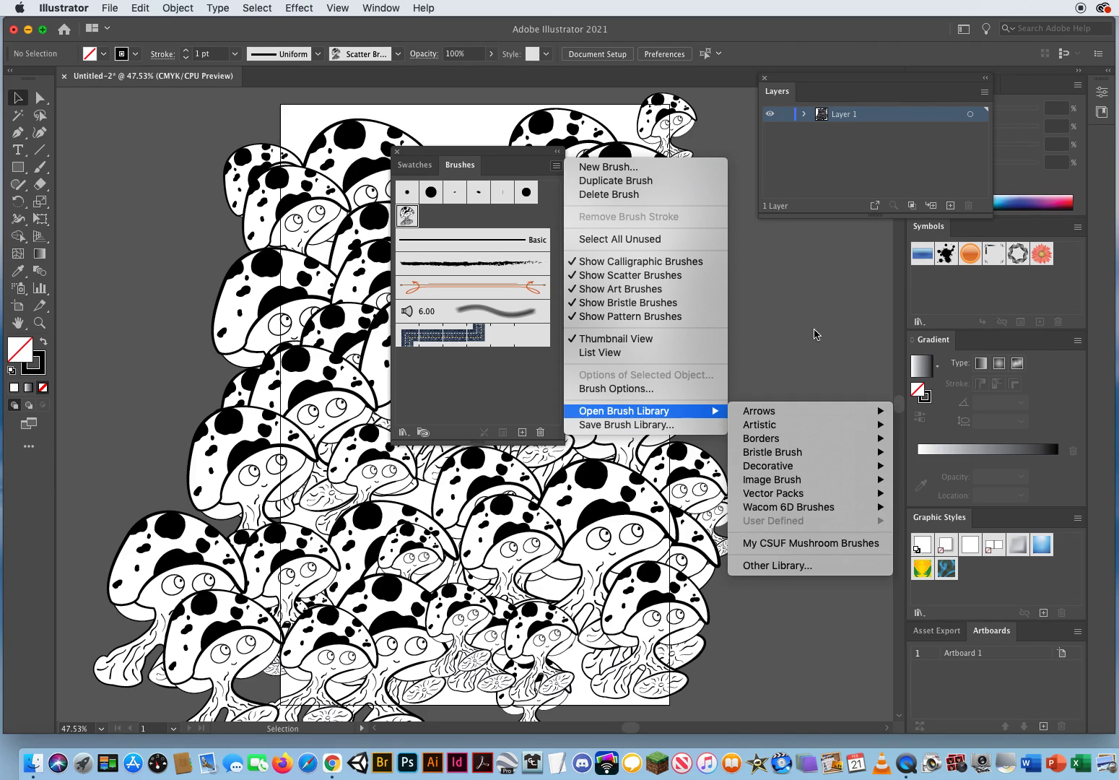
mouse_move(412, 153)
mouse_down()
mouse_move(669, 248)
mouse_move(800, 272)
mouse_up()
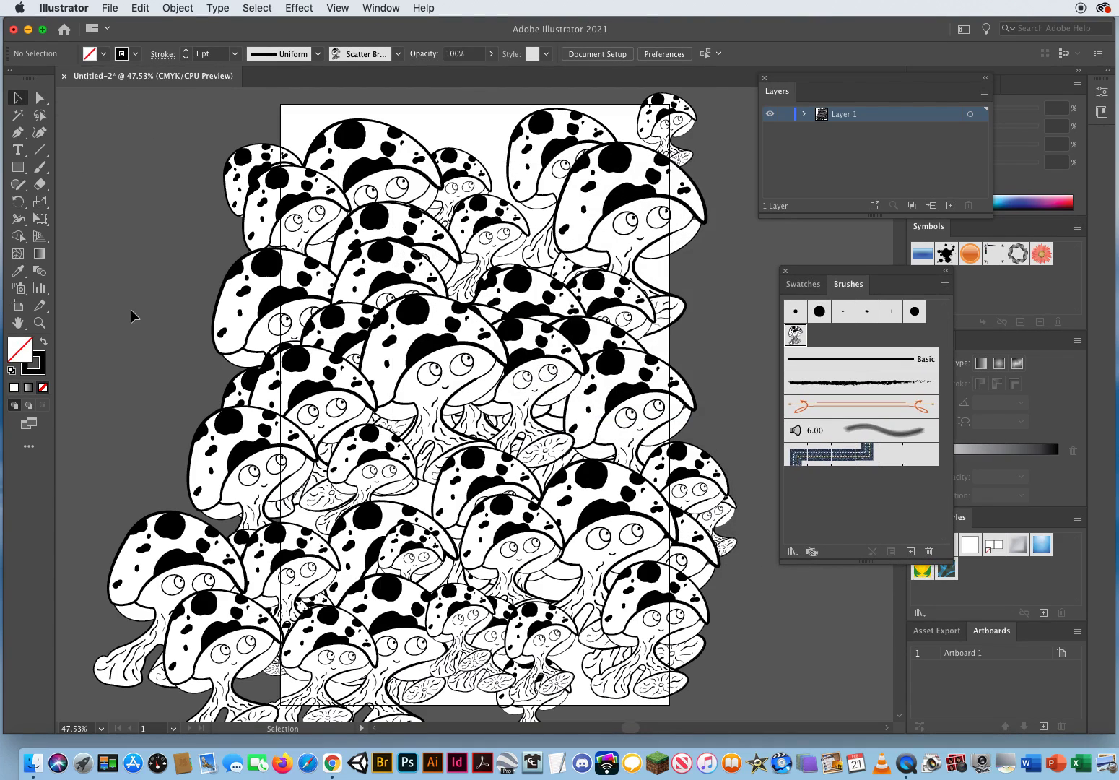